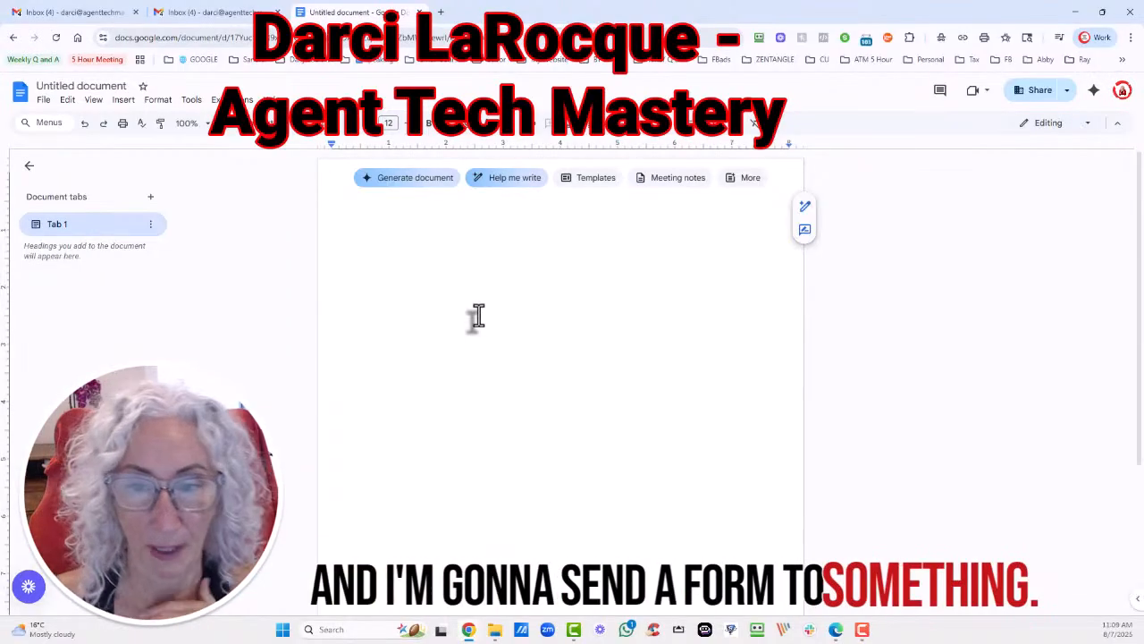
Dismiss the Gemini prompt and insert the Project kickoff template from the template gallery.
click(413, 197)
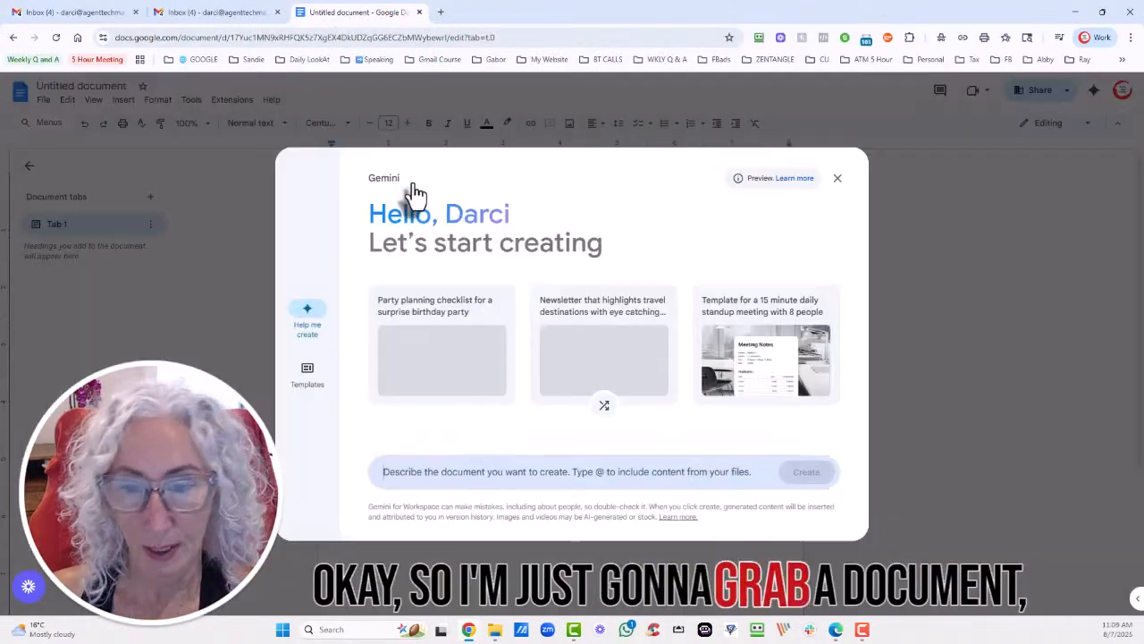
click(838, 181)
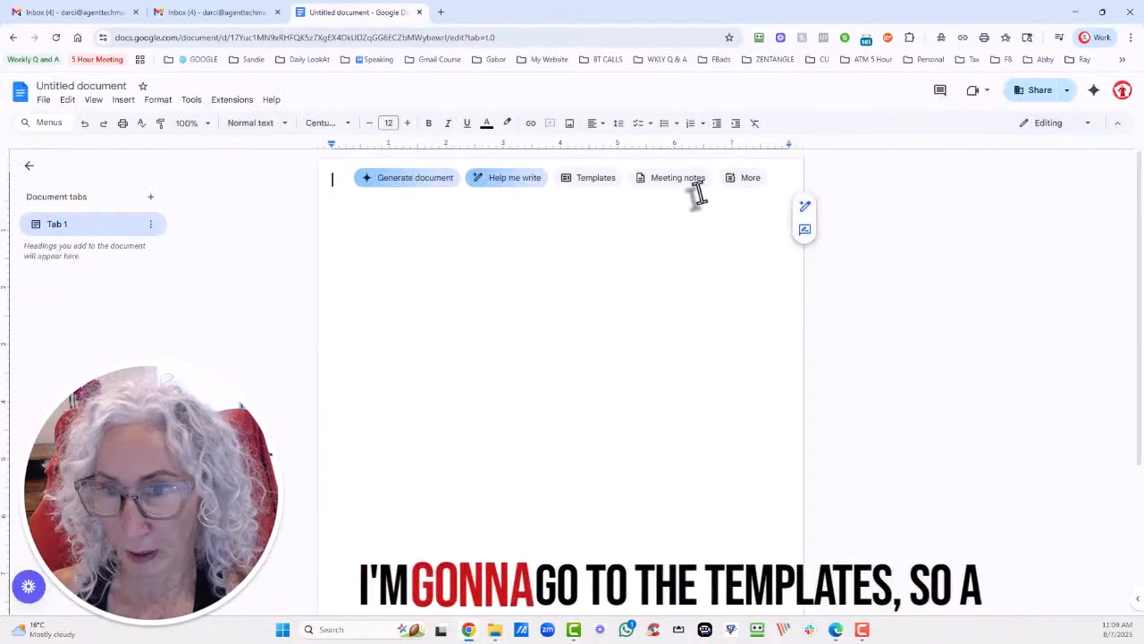
click(589, 179)
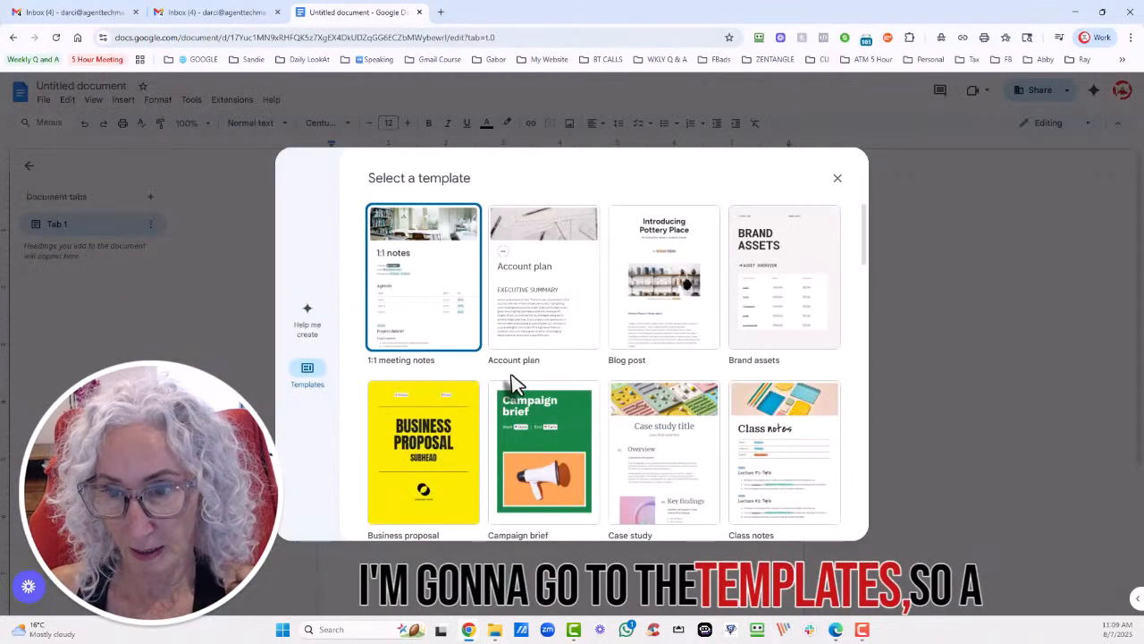
scroll(537, 340, down, 5)
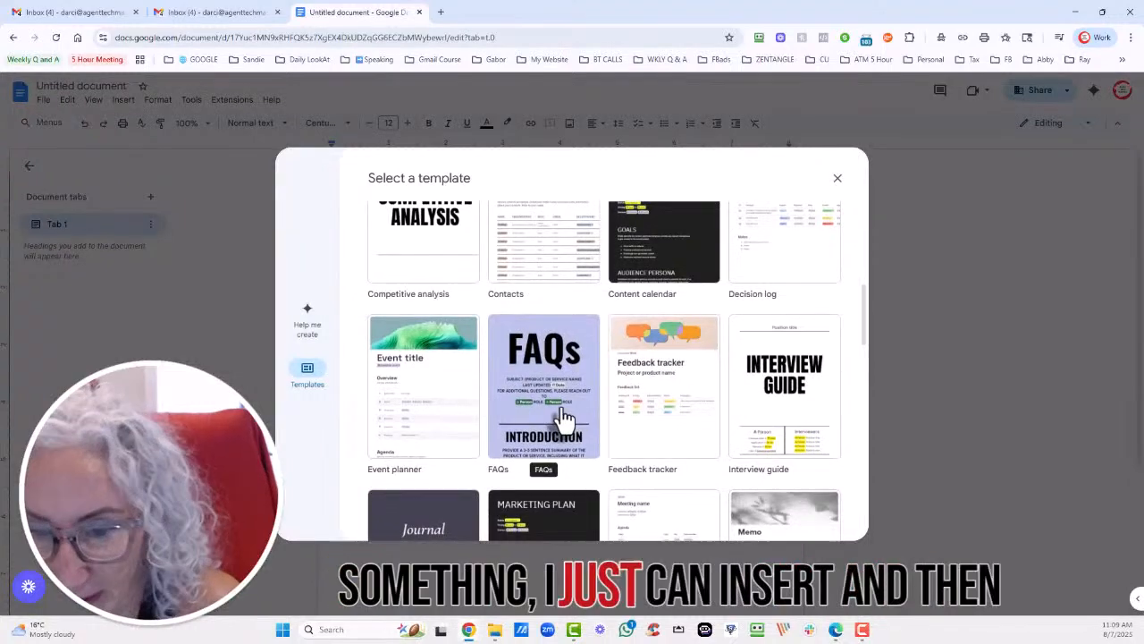
scroll(545, 358, down, 3)
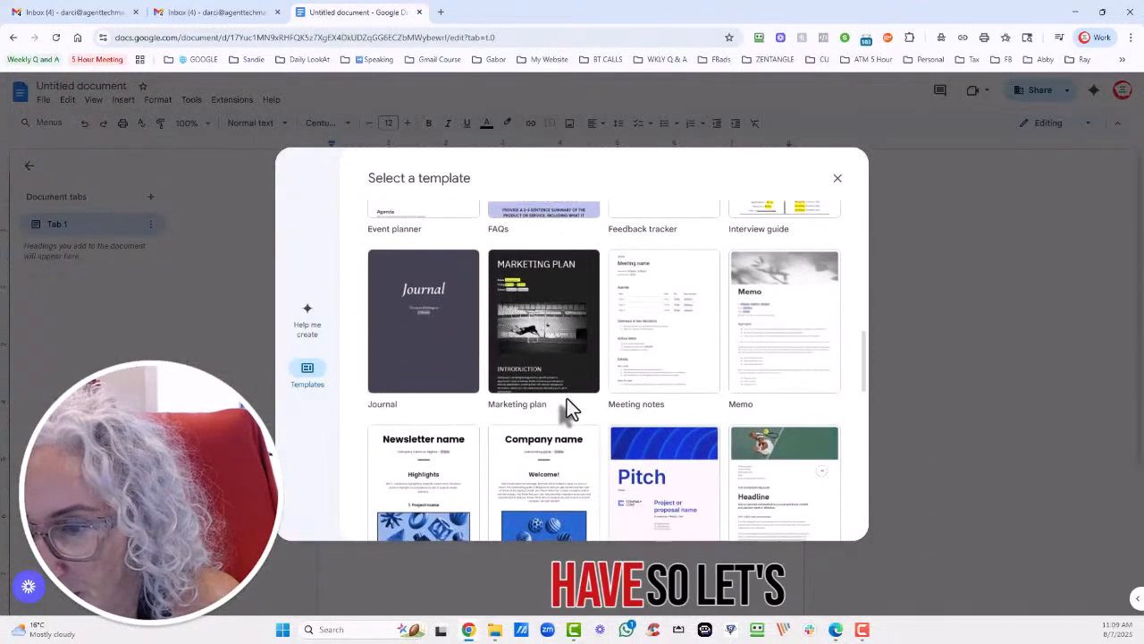
scroll(566, 404, down, 3)
click(669, 400)
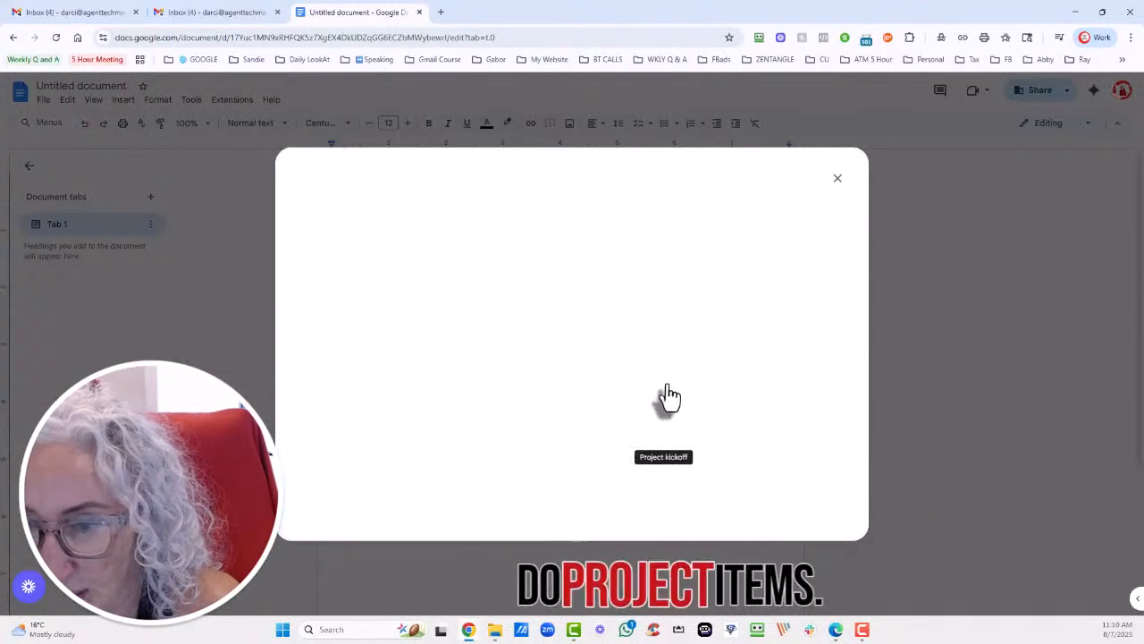
click(838, 523)
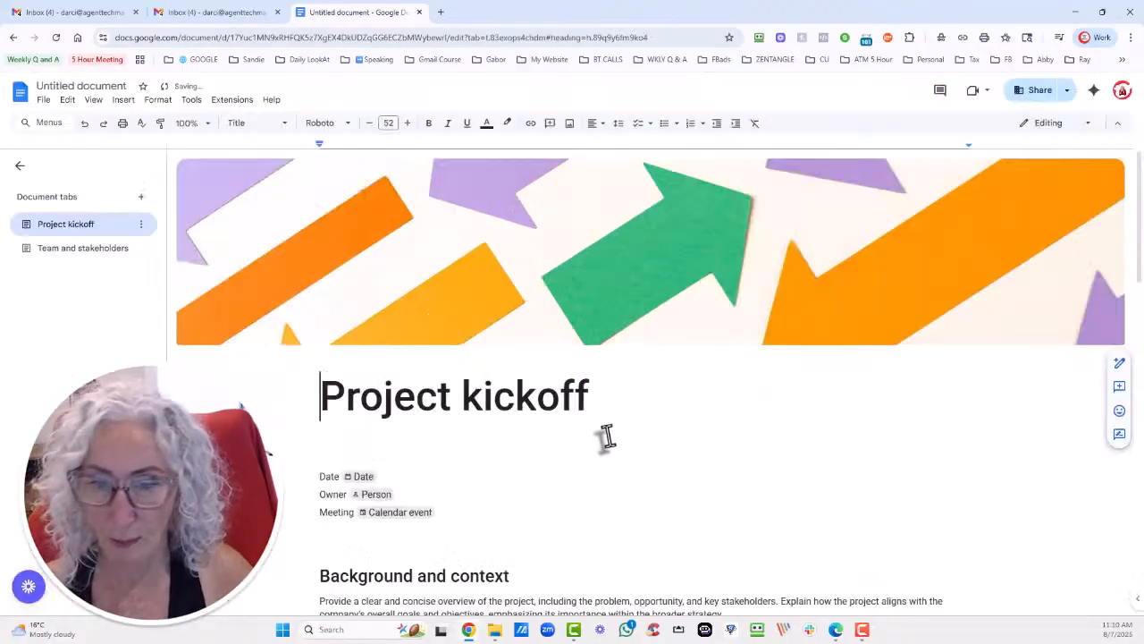
Retitle the document 'Project kickoff Signing', fixing typos along the way.
scroll(607, 435, down, 3)
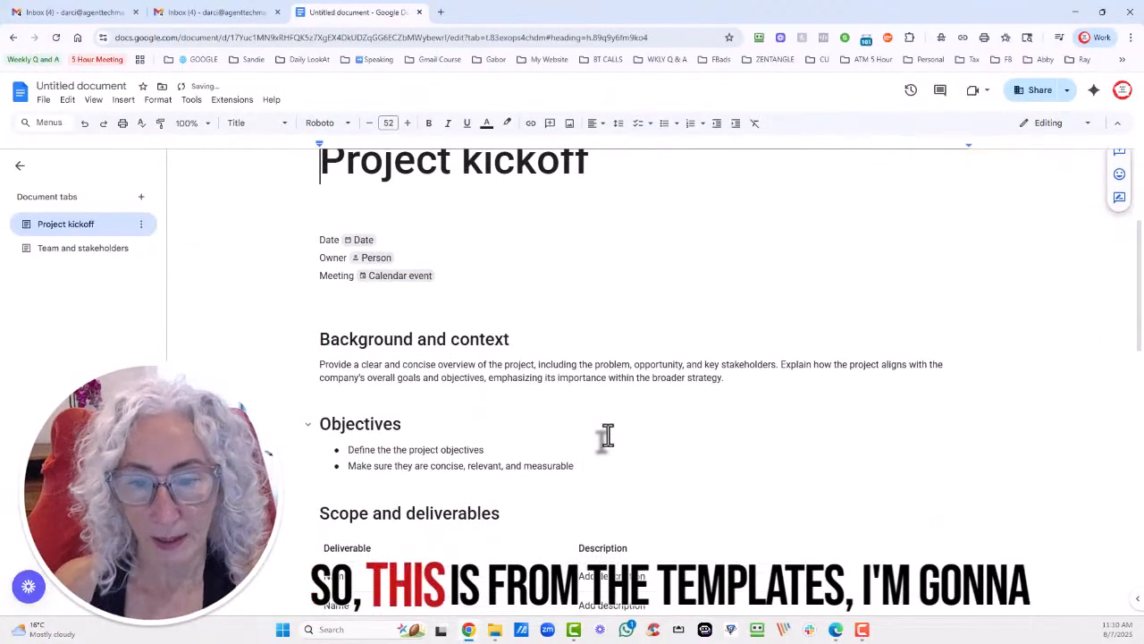
click(102, 85)
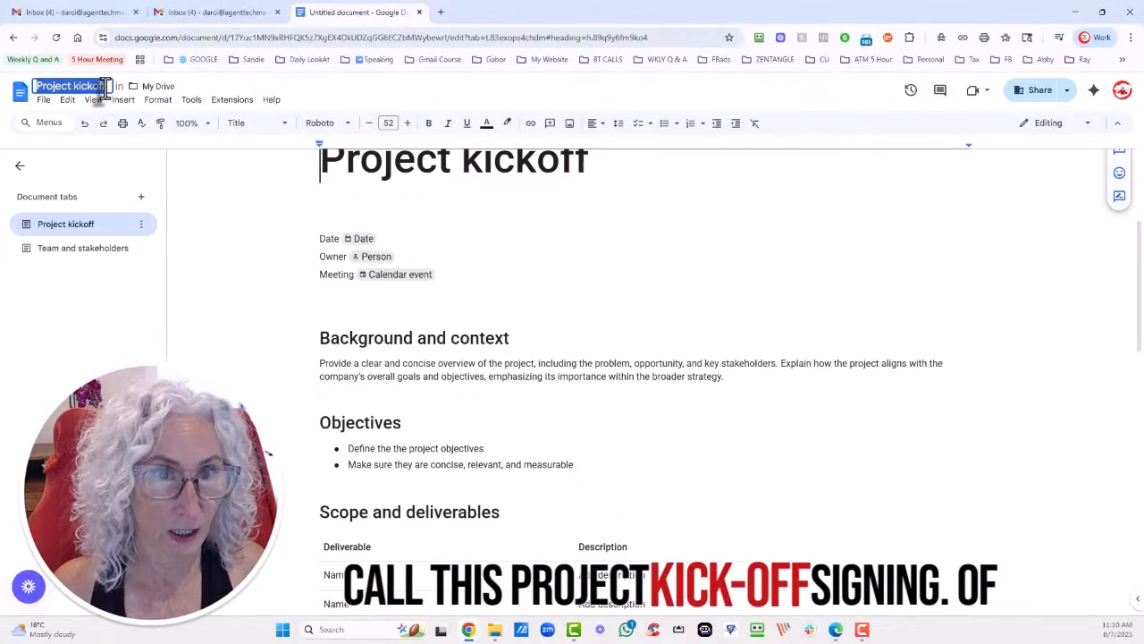
text(Sign)
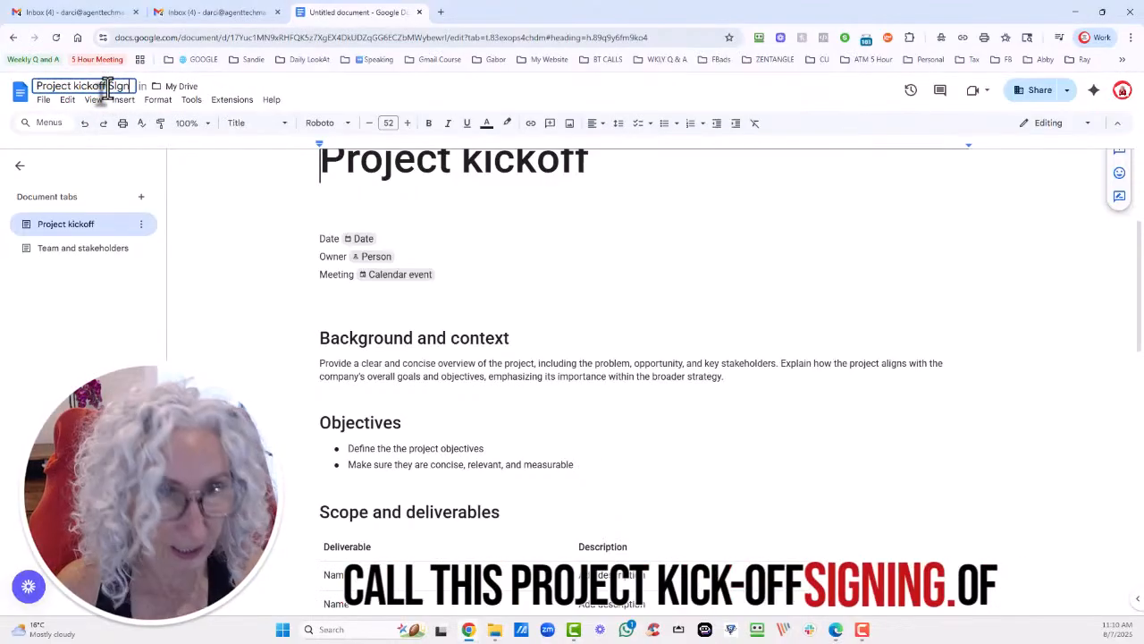
text(i)
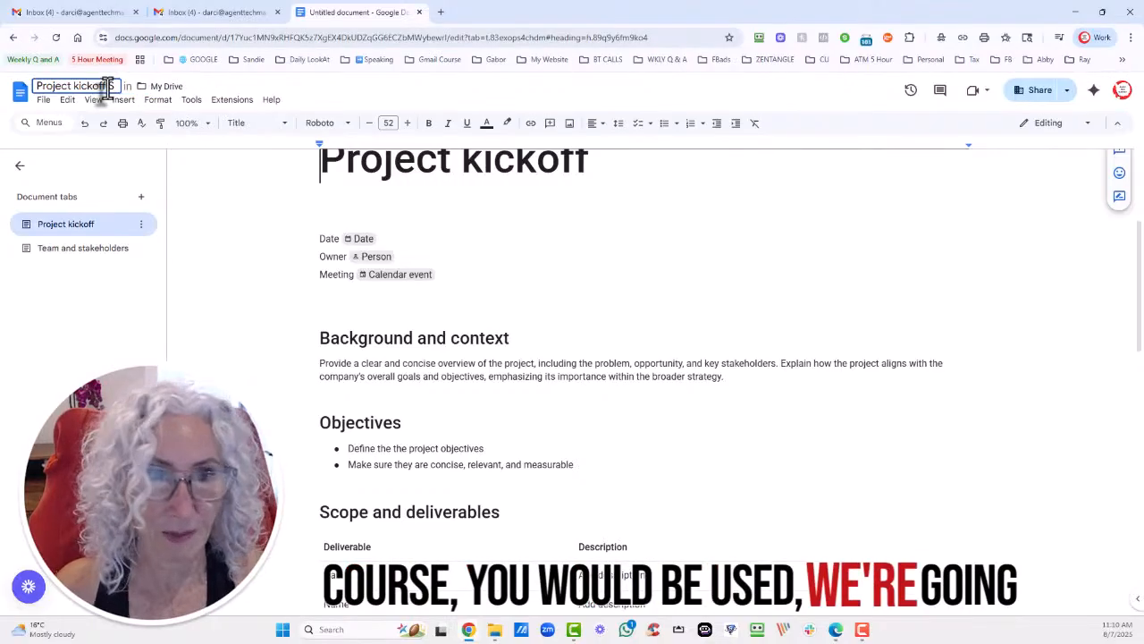
key(BackSpace)
text(u=u)
key(BackSpace)
key(BackSpace)
key(BackSpace)
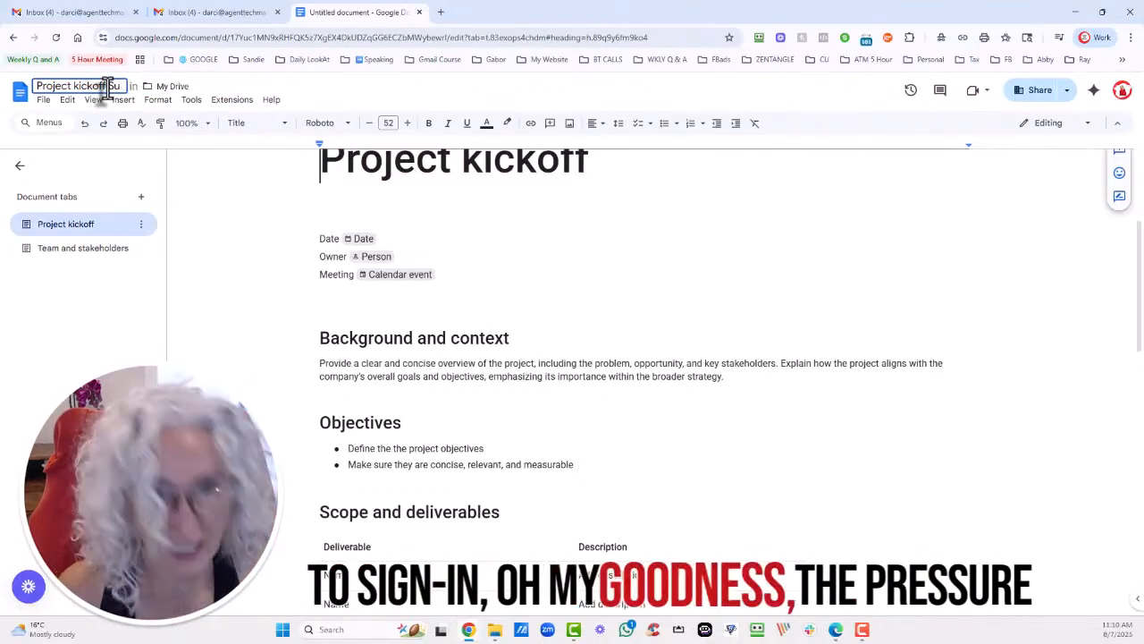
text(igning)
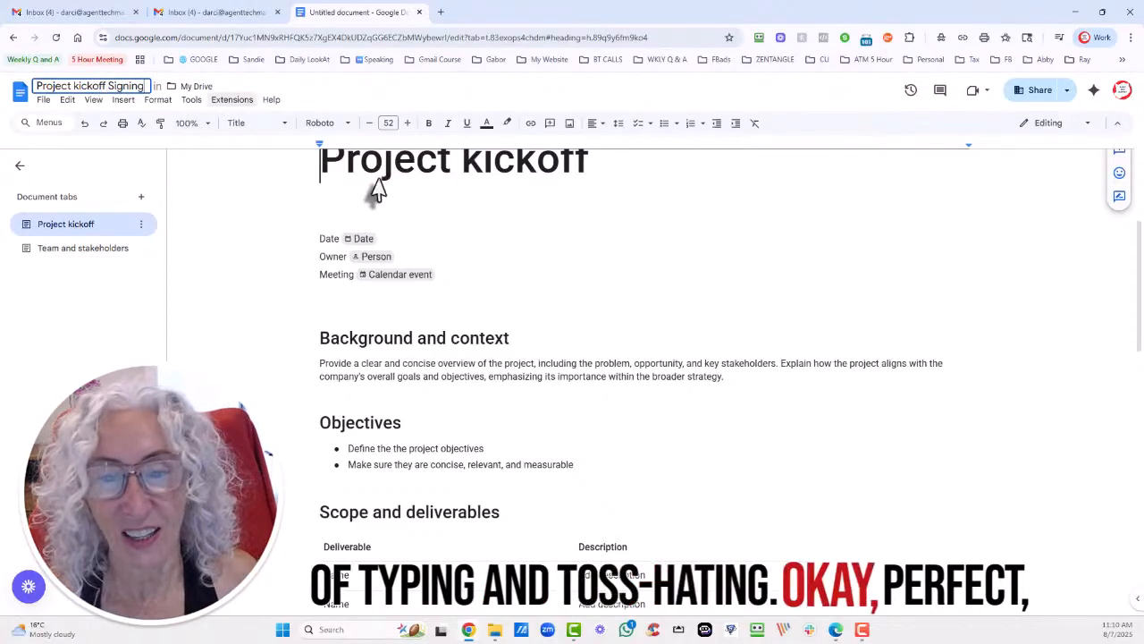
click(493, 230)
Scroll through the template sections down to Next steps.
scroll(613, 554, down, 5)
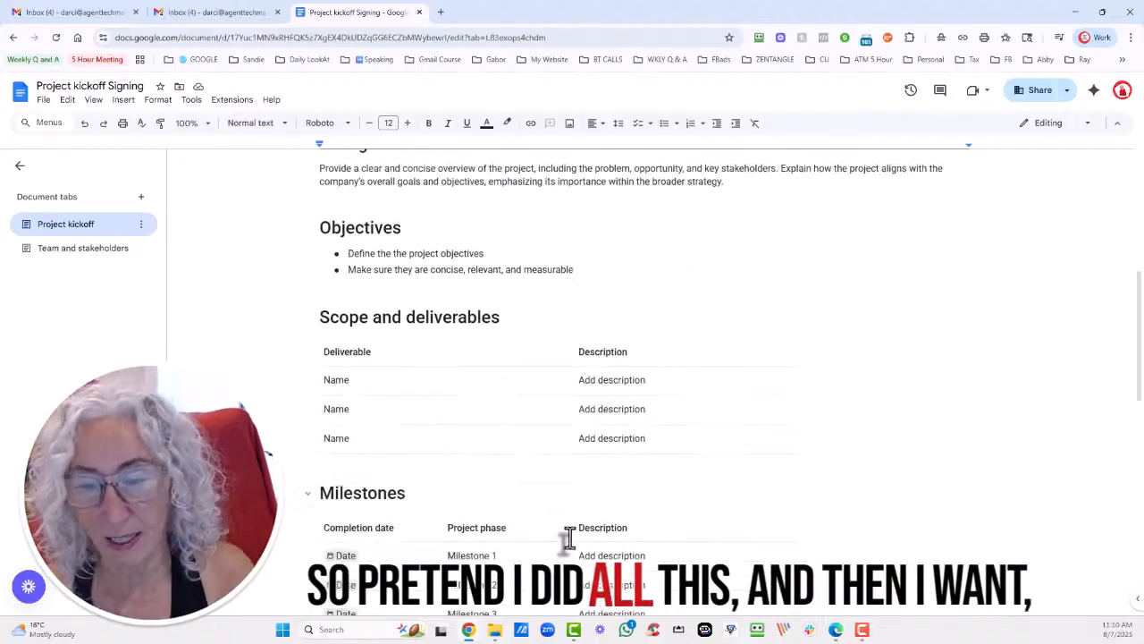
scroll(524, 426, down, 4)
scroll(534, 455, down, 3)
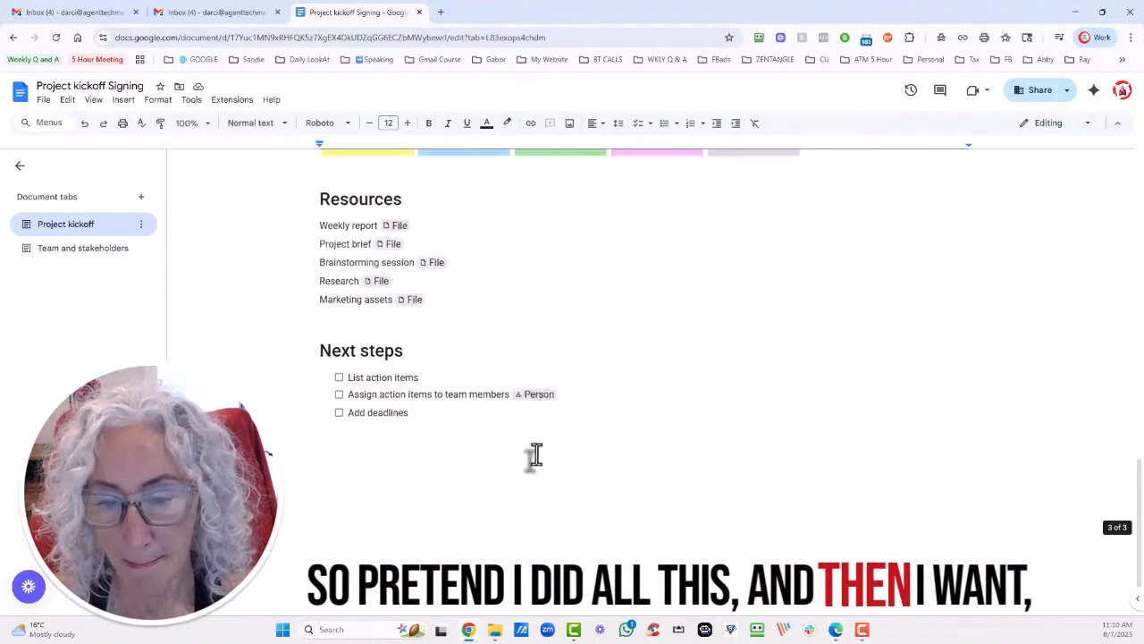
scroll(536, 455, up, 7)
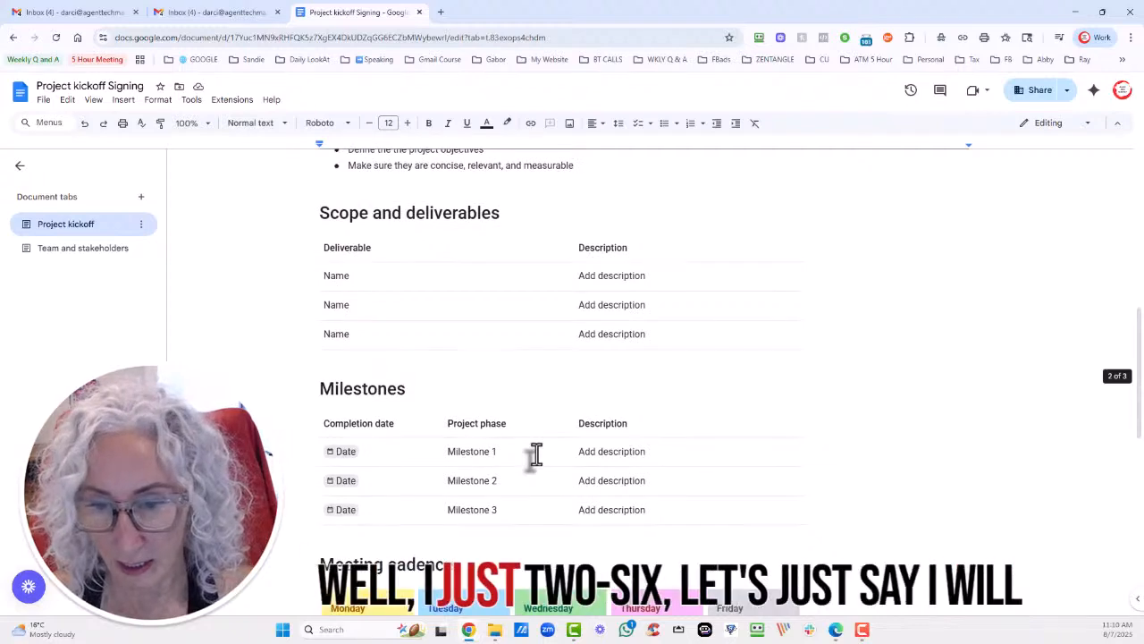
scroll(534, 454, down, 6)
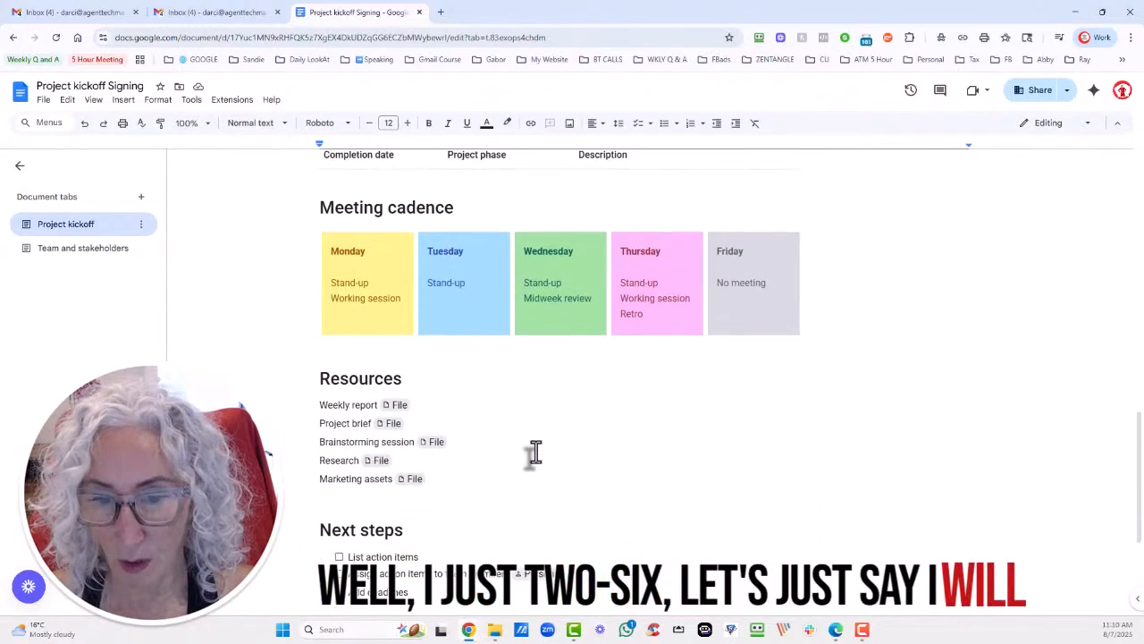
scroll(379, 465, down, 1)
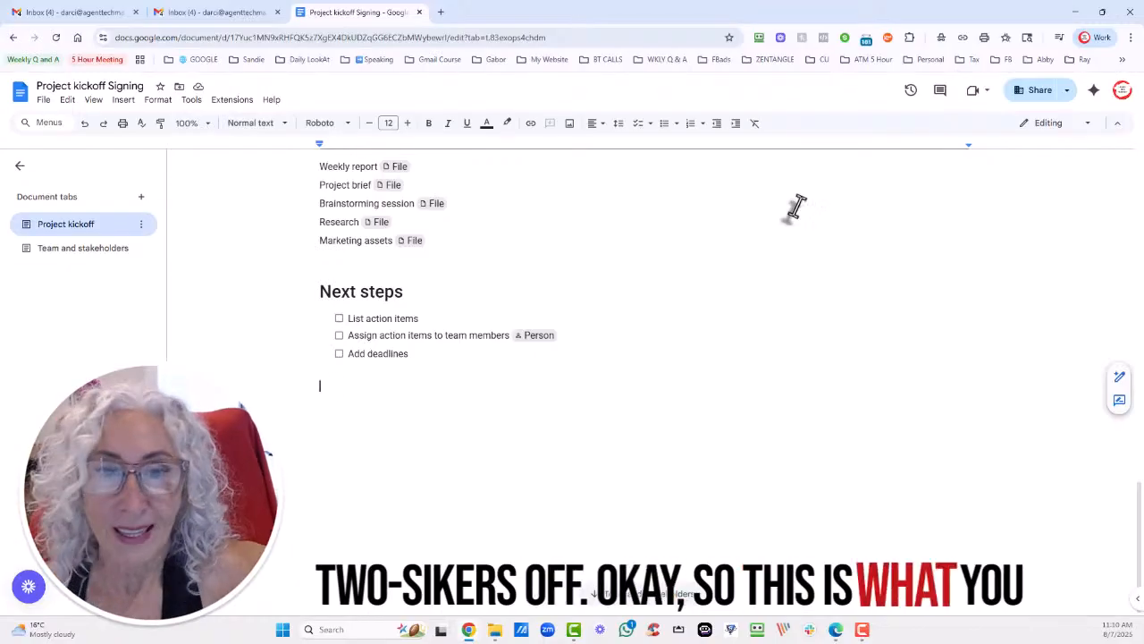
Open the eSignature fields panel and its Manage signers dialog.
click(156, 101)
click(126, 100)
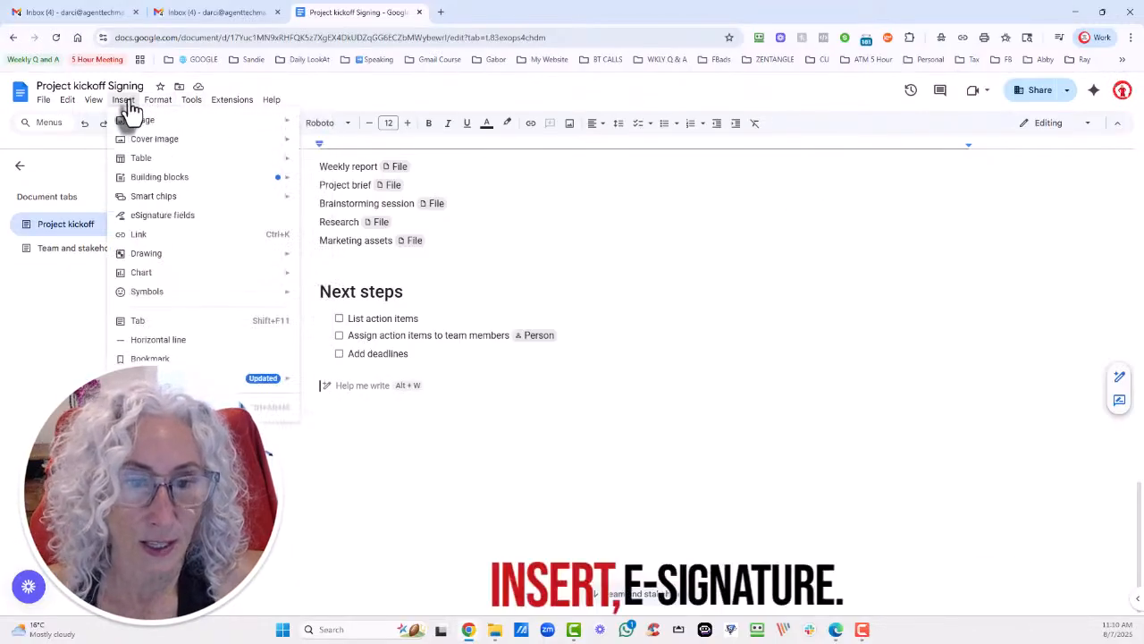
click(170, 217)
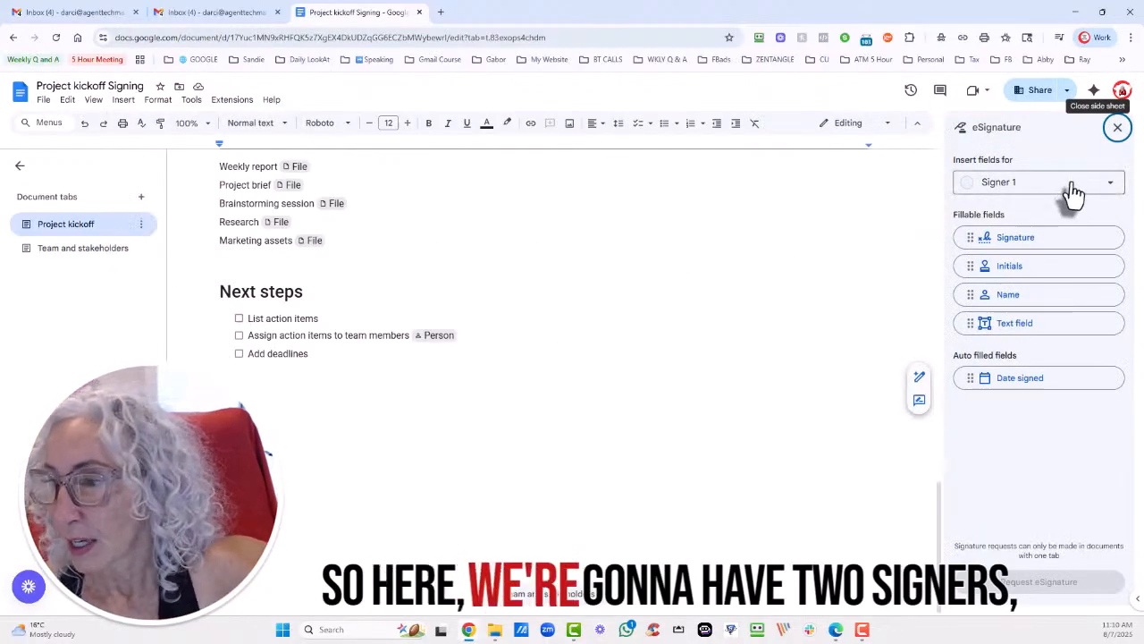
click(1073, 188)
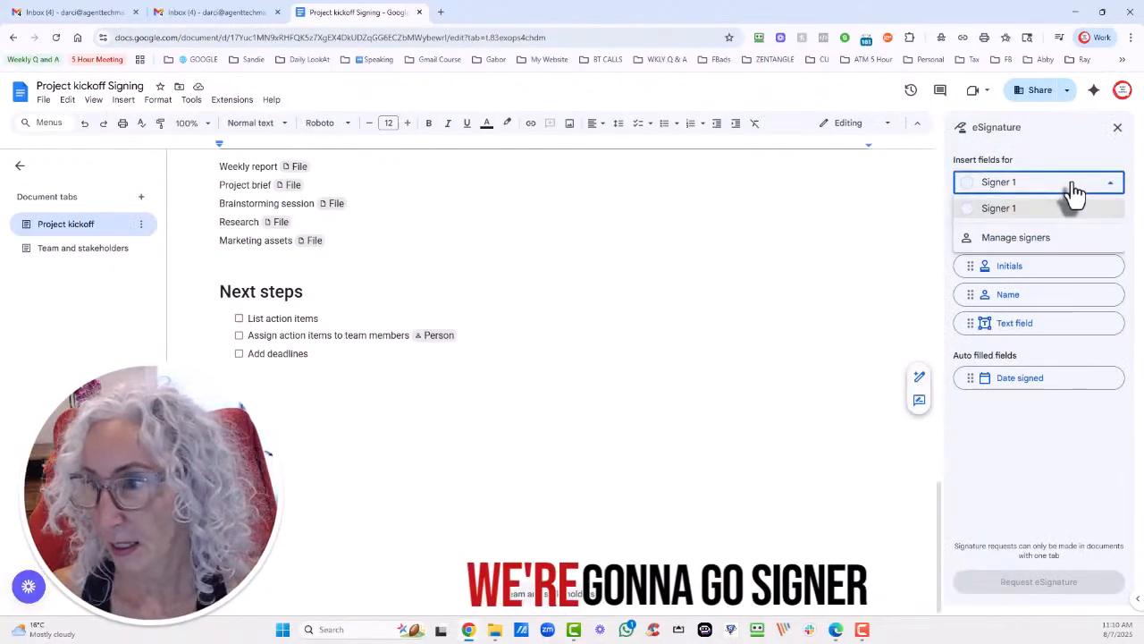
click(1041, 213)
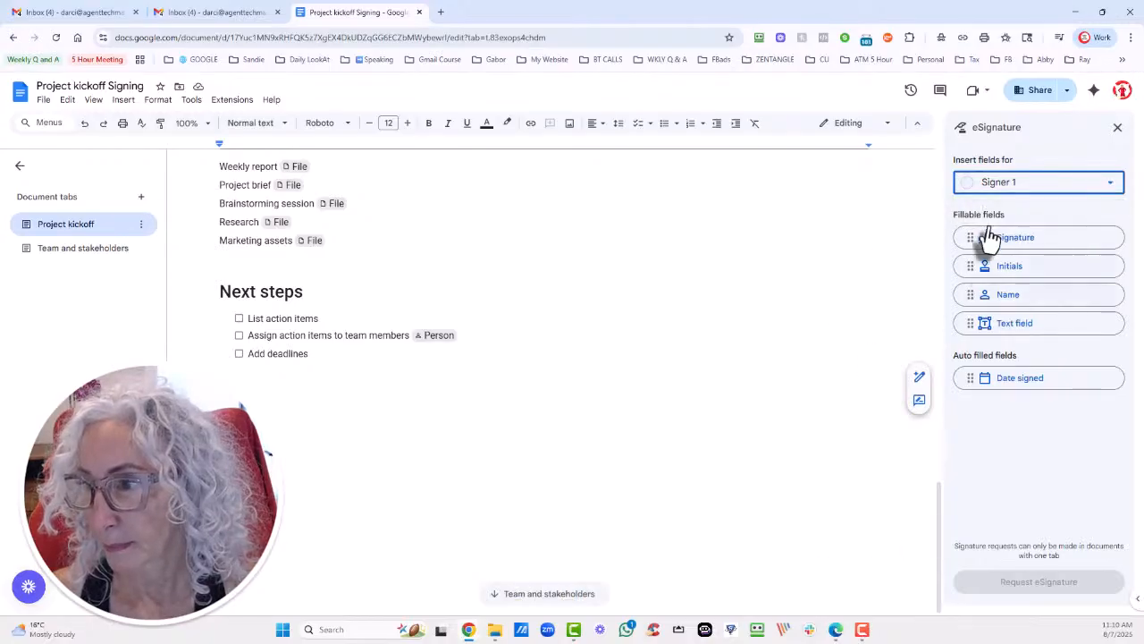
click(1003, 189)
click(1016, 238)
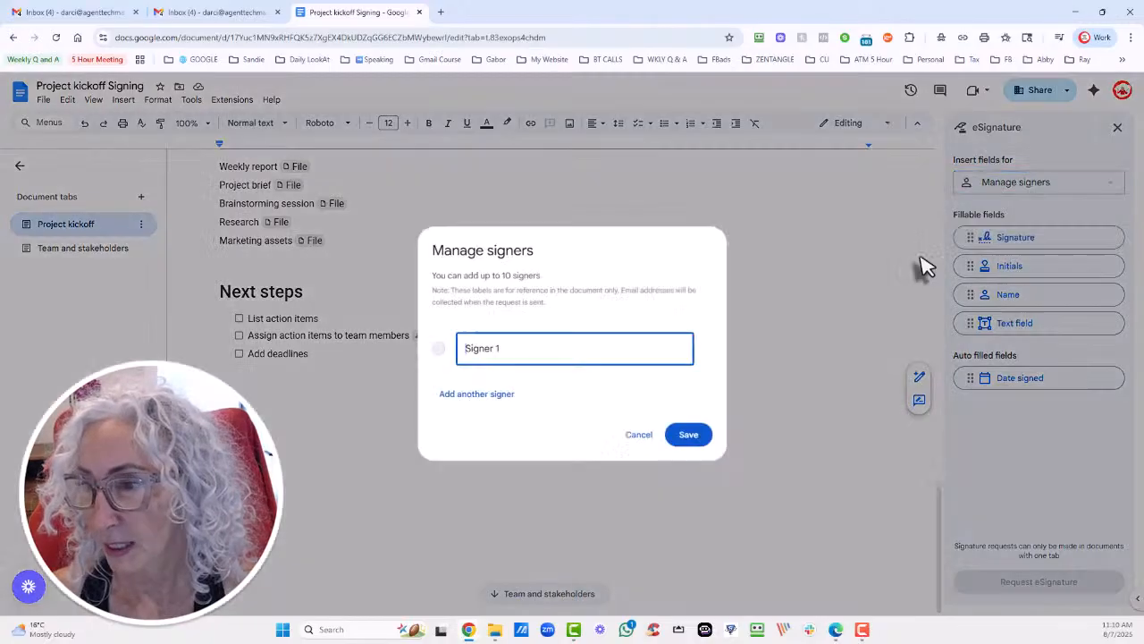
Rename Signer 1 to the first signer's full name and save.
drag(496, 348, 436, 352)
text(B)
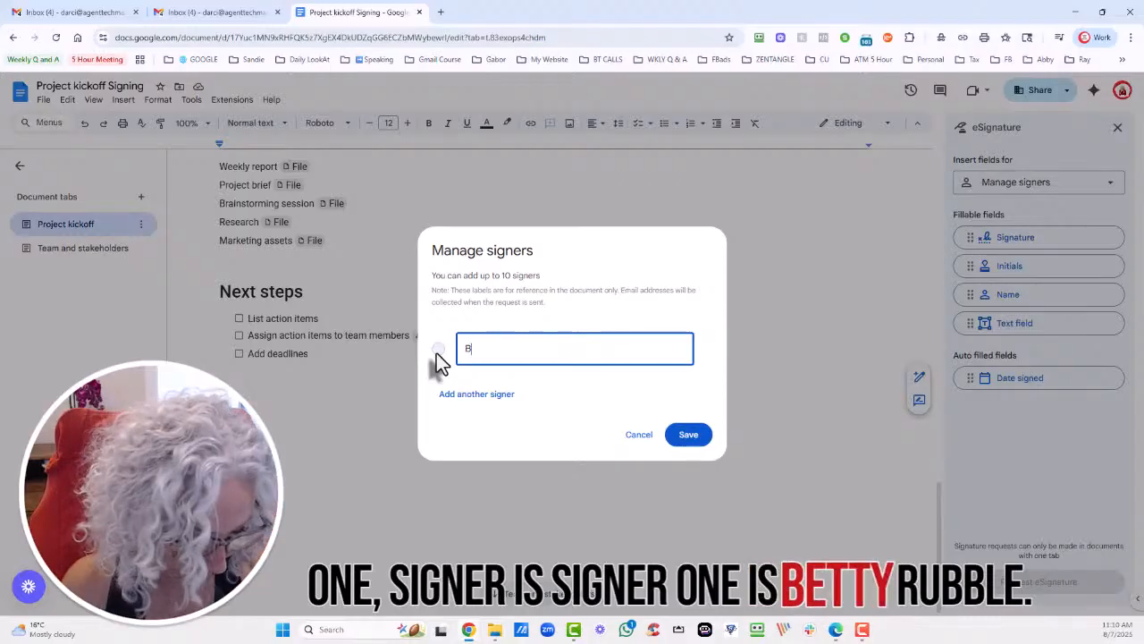
text(etty RUb)
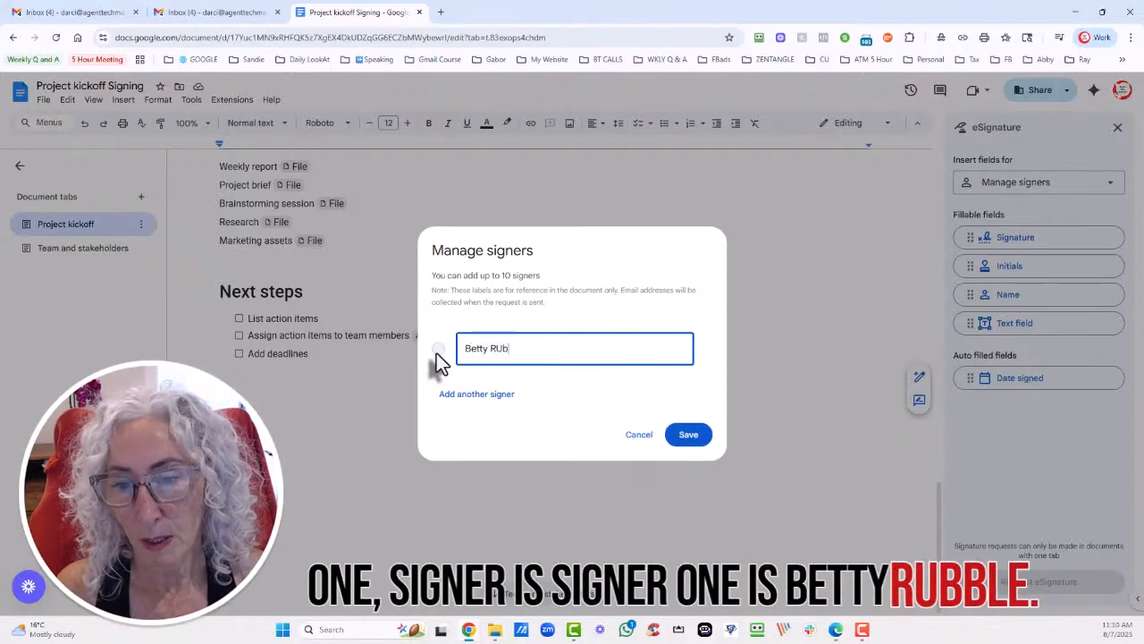
key(BackSpace)
key(BackSpace)
text(ubble)
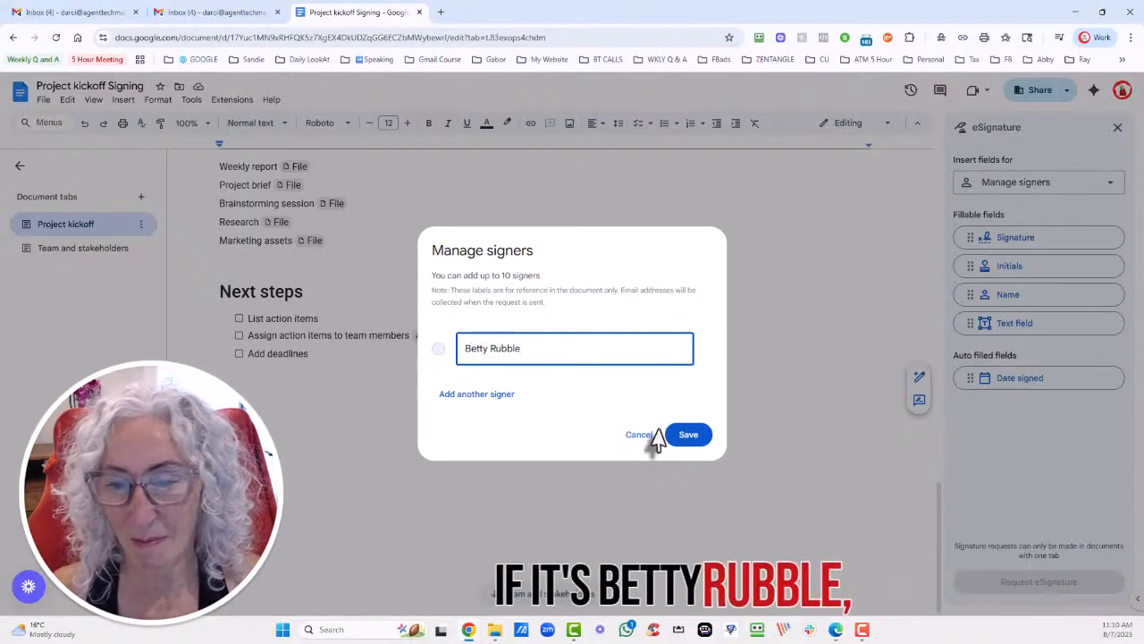
click(689, 435)
Add a second signer with their name and save both signers.
click(1090, 187)
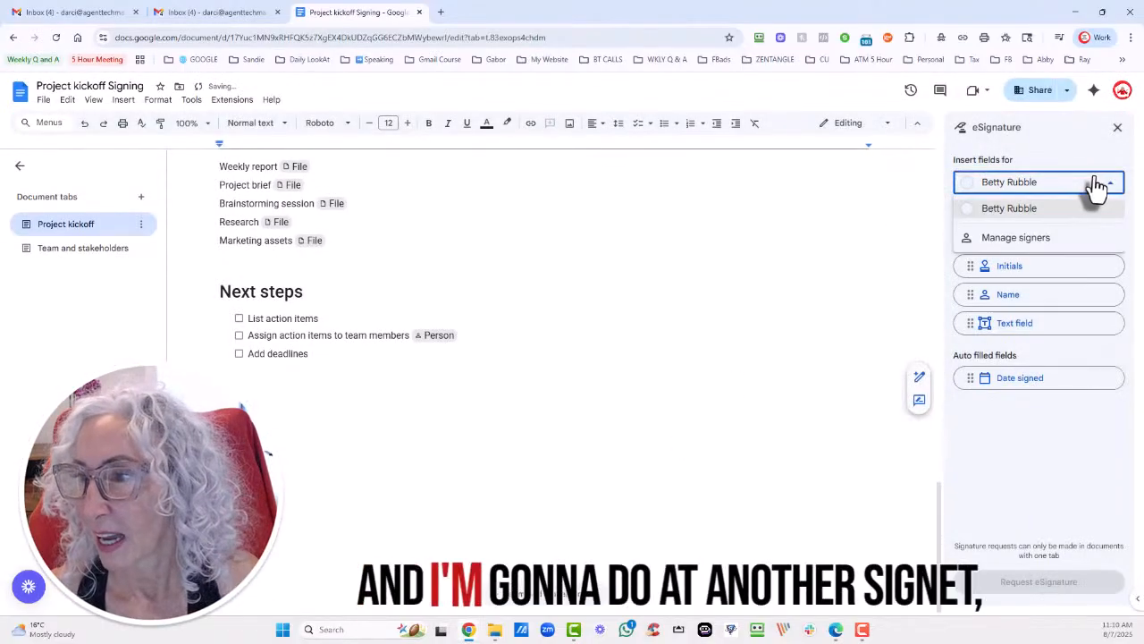
click(1037, 245)
click(483, 393)
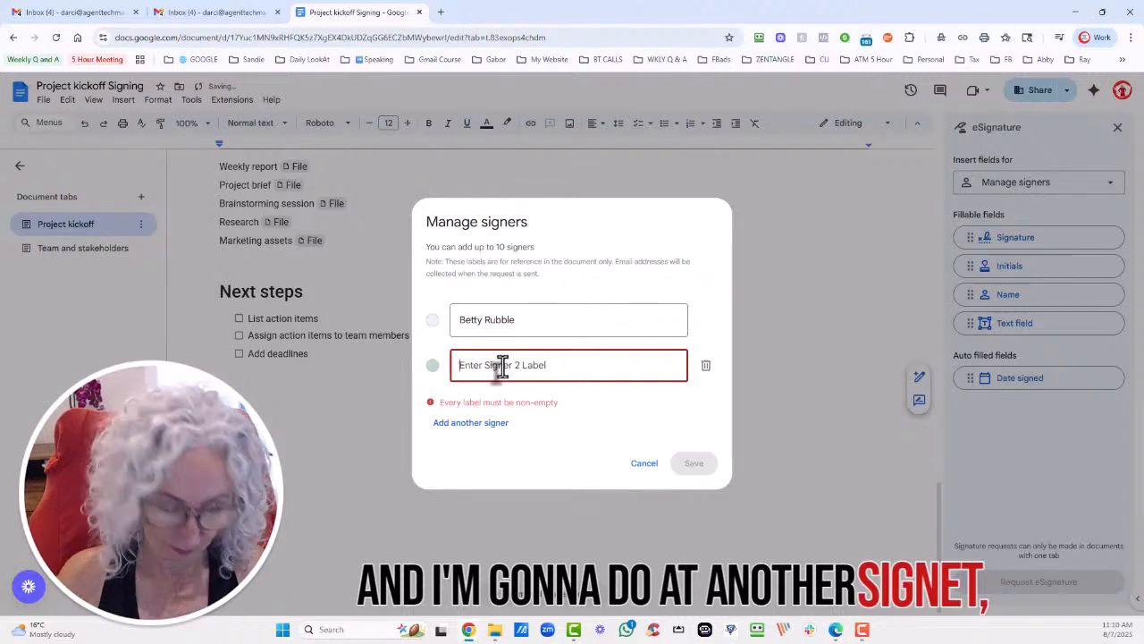
text(Barney Rubble)
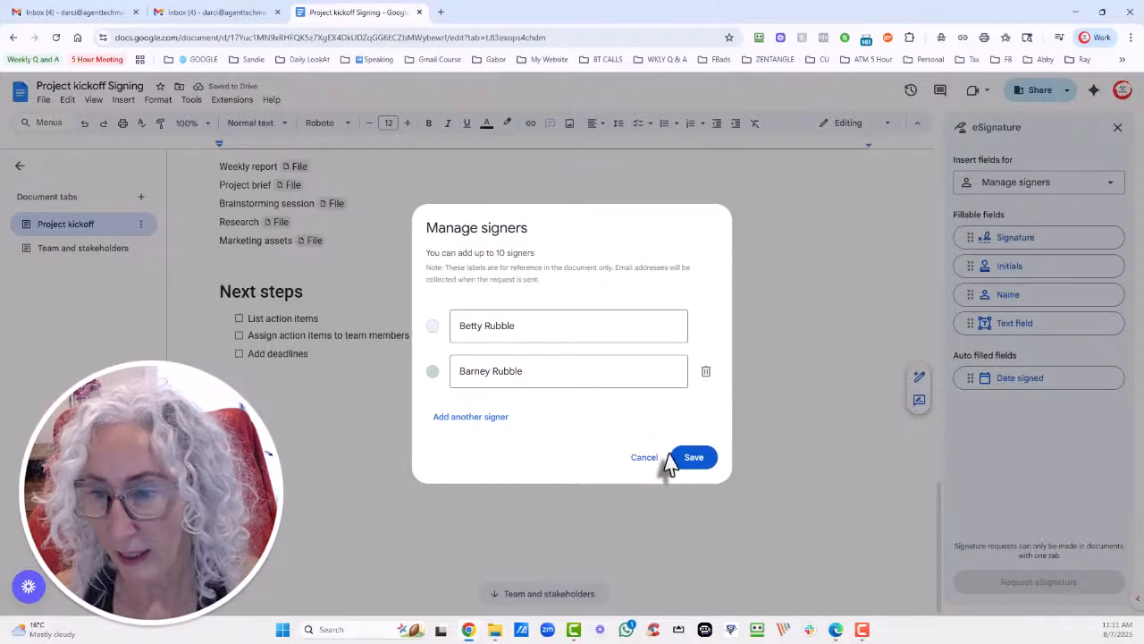
click(697, 463)
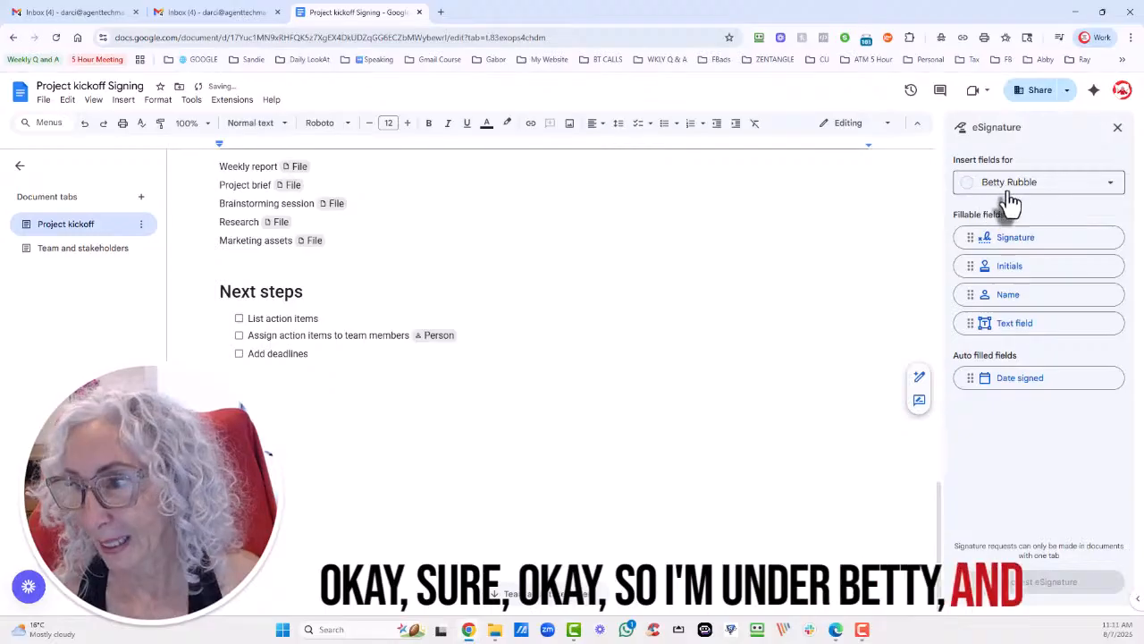
Place the first signer's Initials field beside Marketing assets.
click(1030, 240)
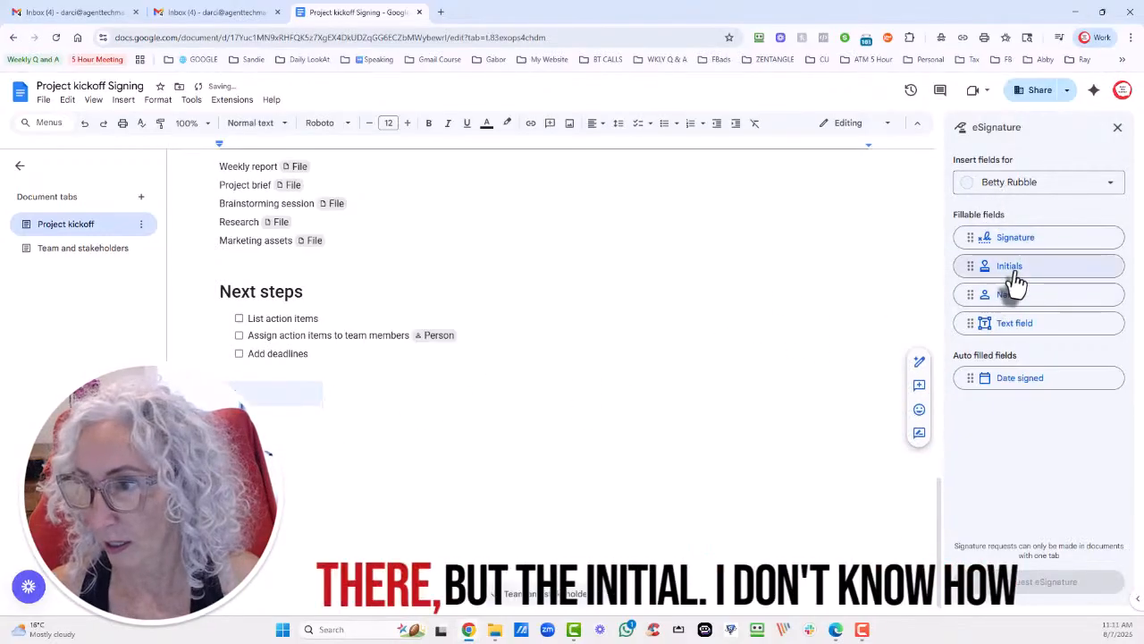
mouse_move(1016, 282)
mouse_down()
mouse_move(421, 400)
mouse_move(379, 260)
mouse_up()
click(368, 402)
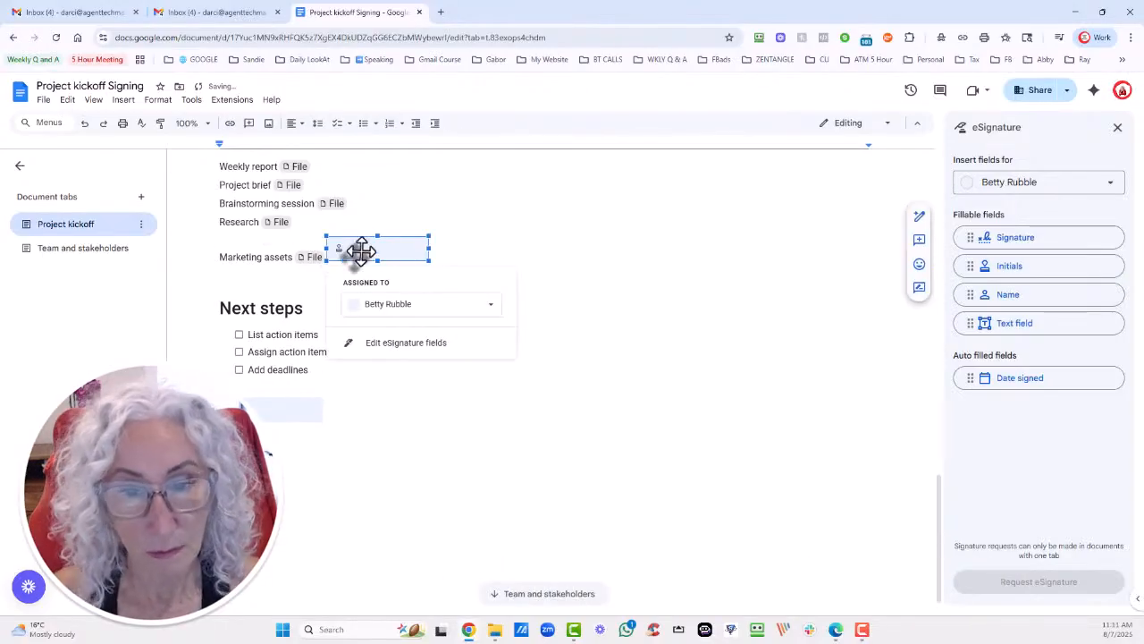
click(547, 227)
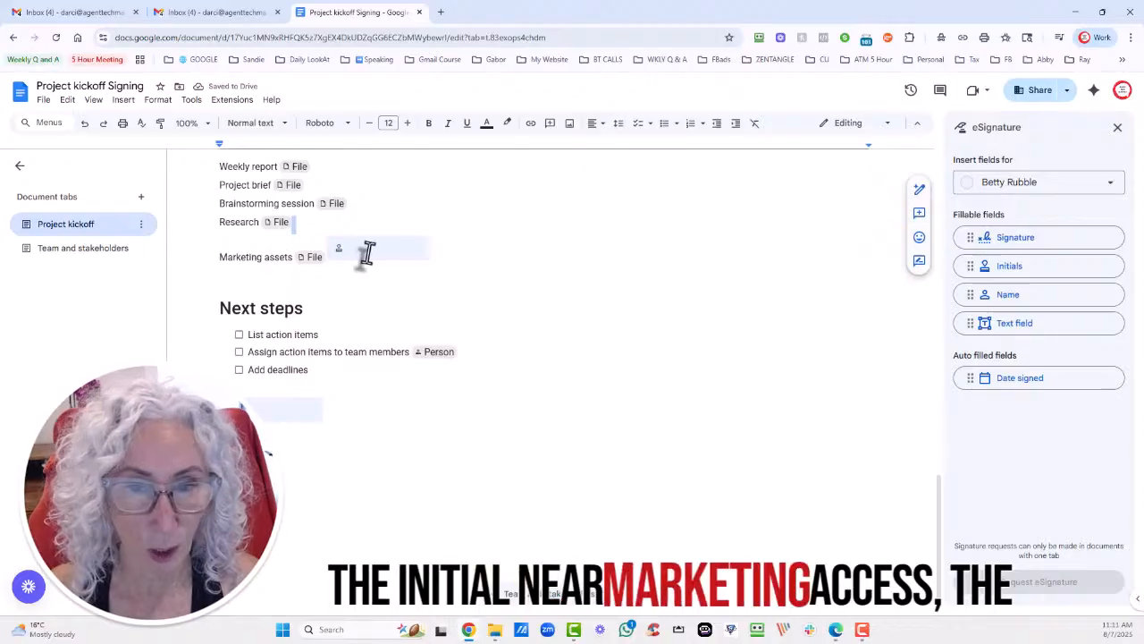
Add a first-signer field and move it below the Add deadlines checklist.
click(1053, 302)
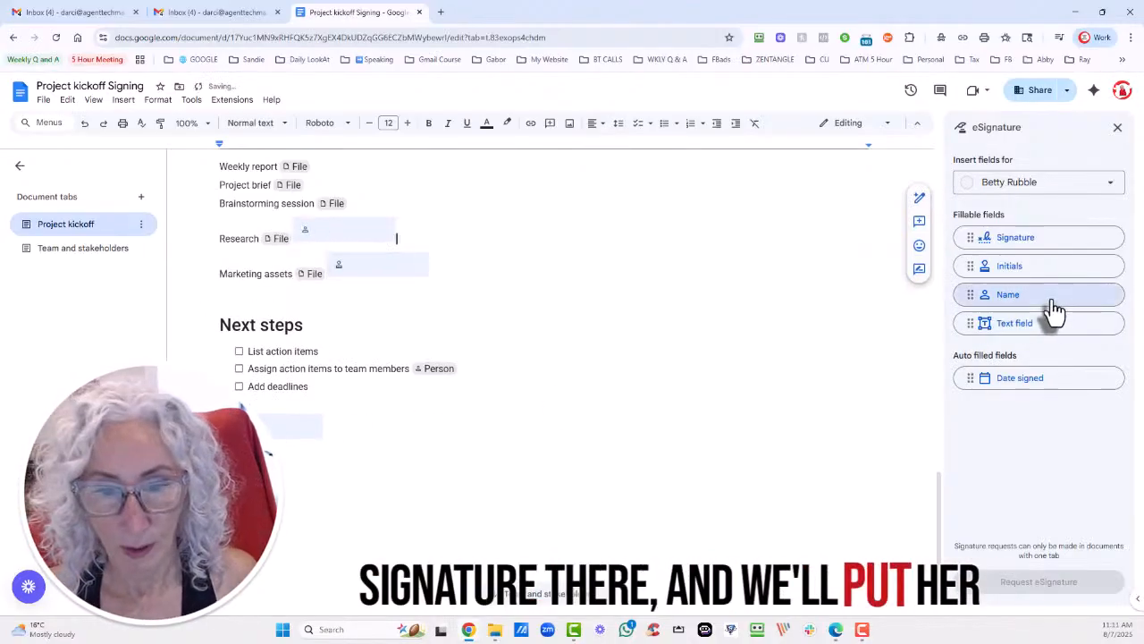
click(332, 231)
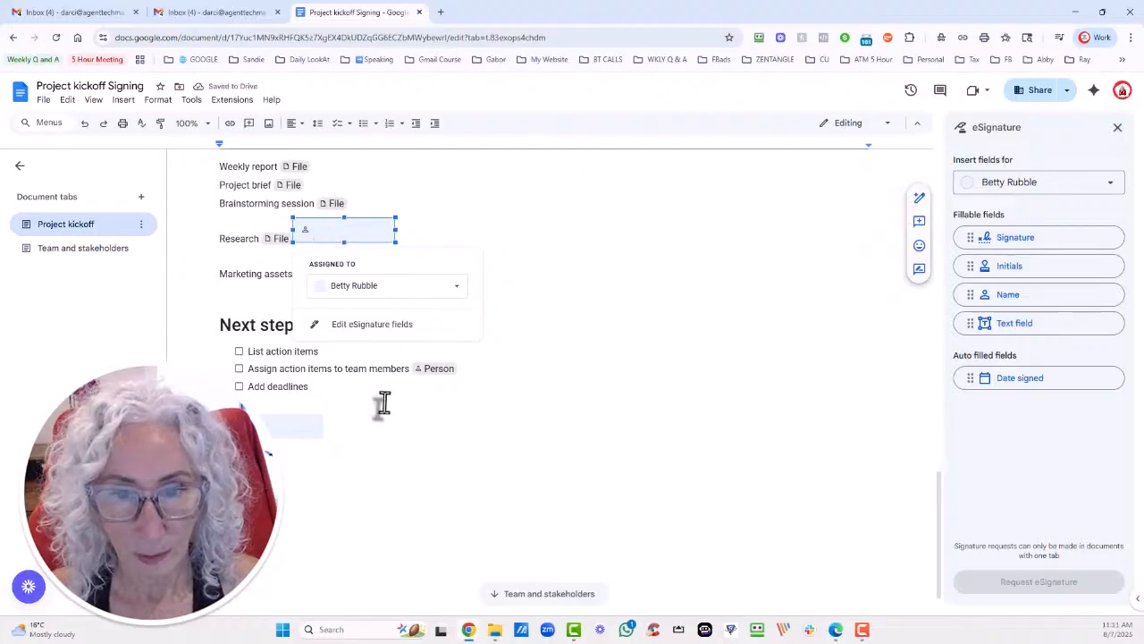
drag(379, 428, 379, 427)
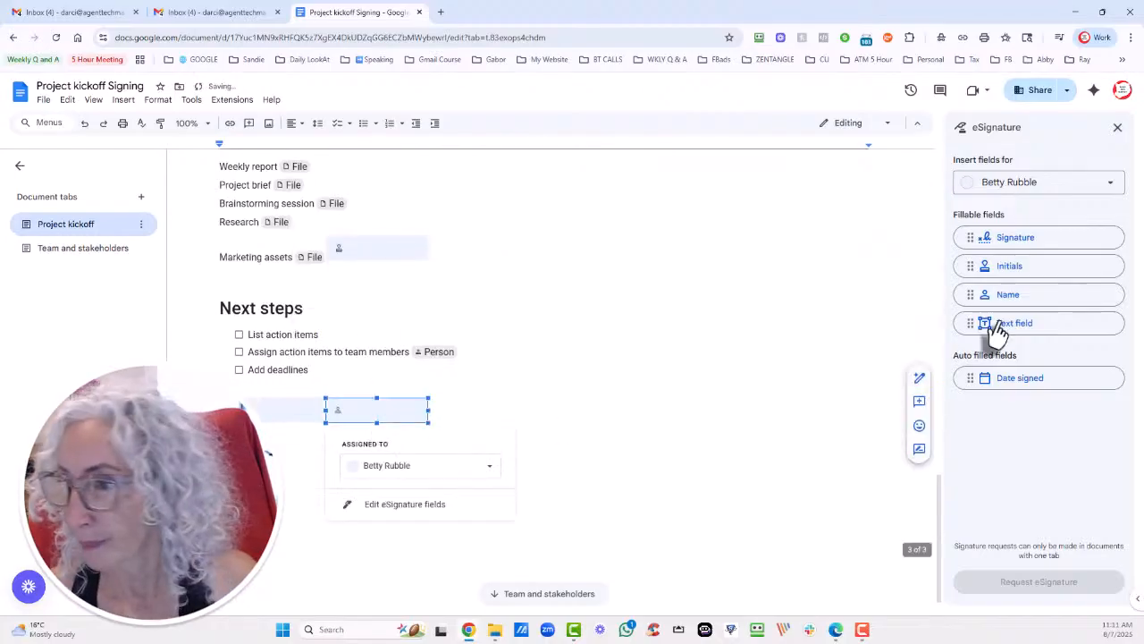
click(440, 407)
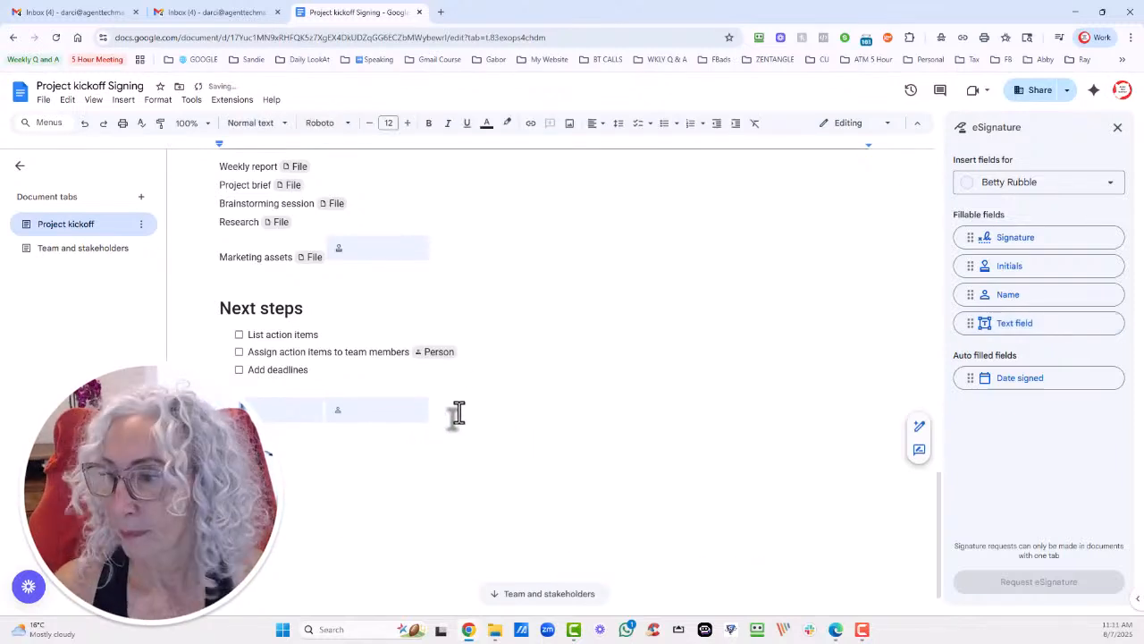
Type 'hing here', then add the first signer's Text field and Date signed field.
text(hin)
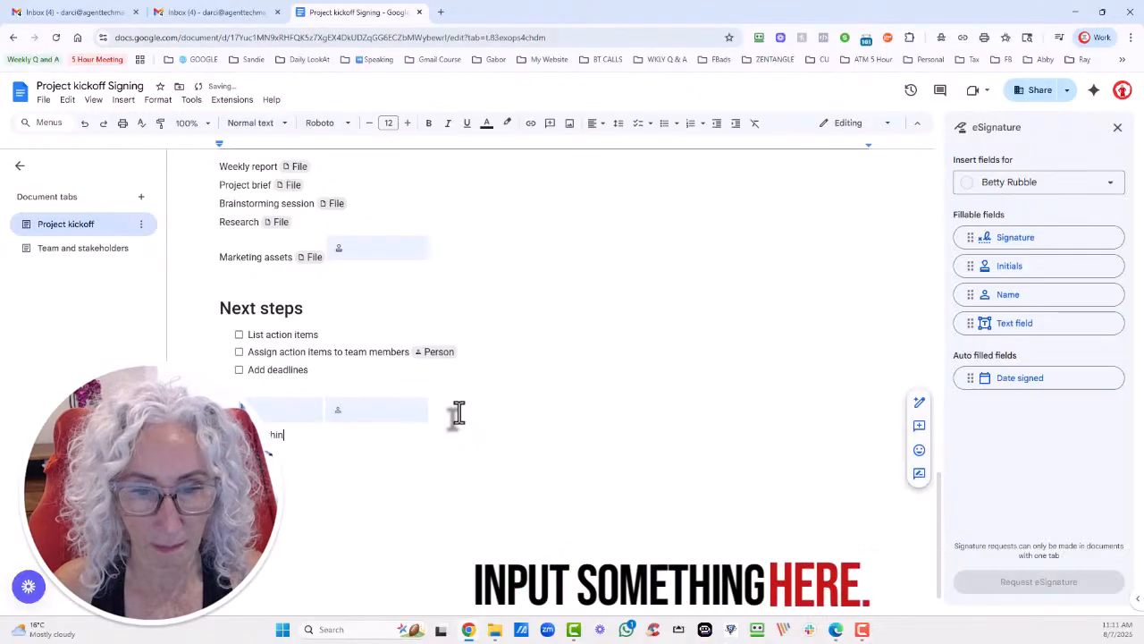
text(g here)
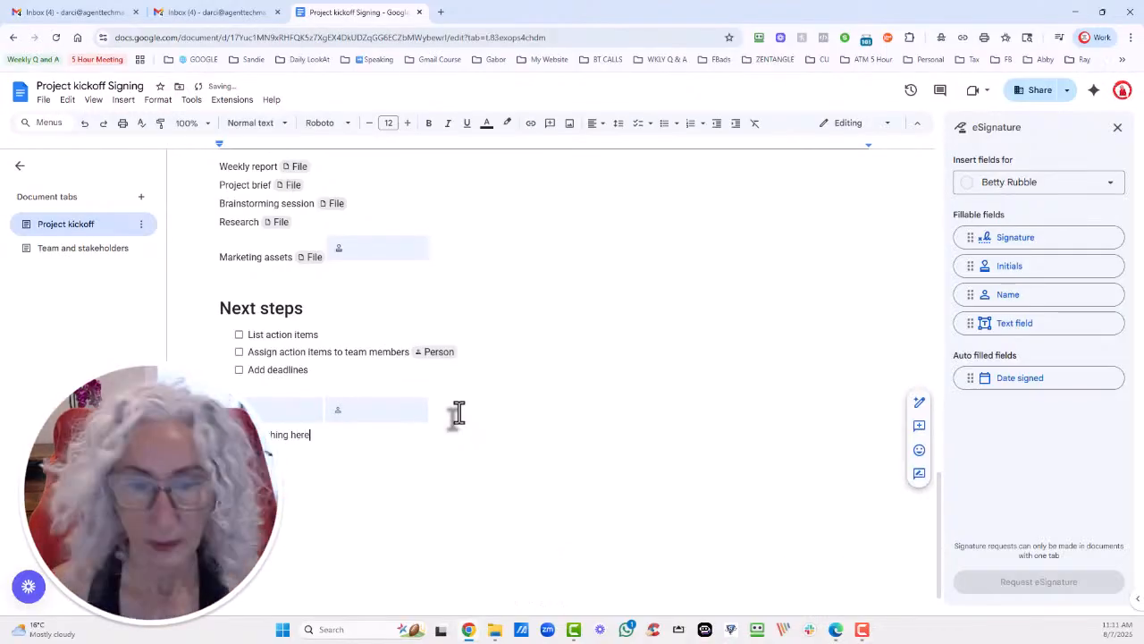
click(1071, 333)
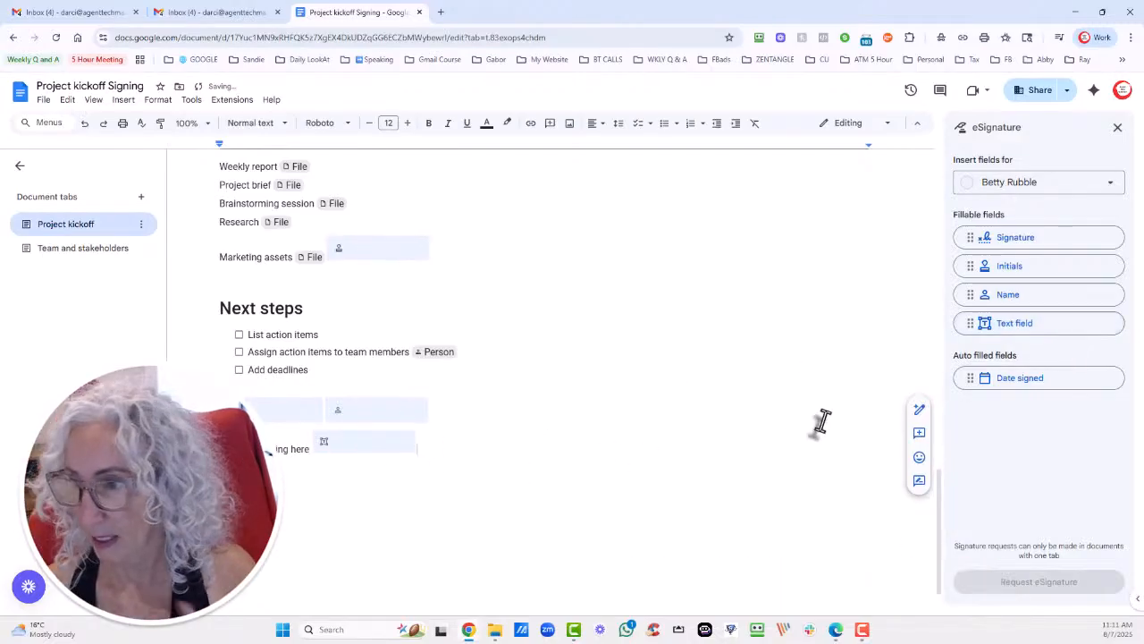
click(1014, 382)
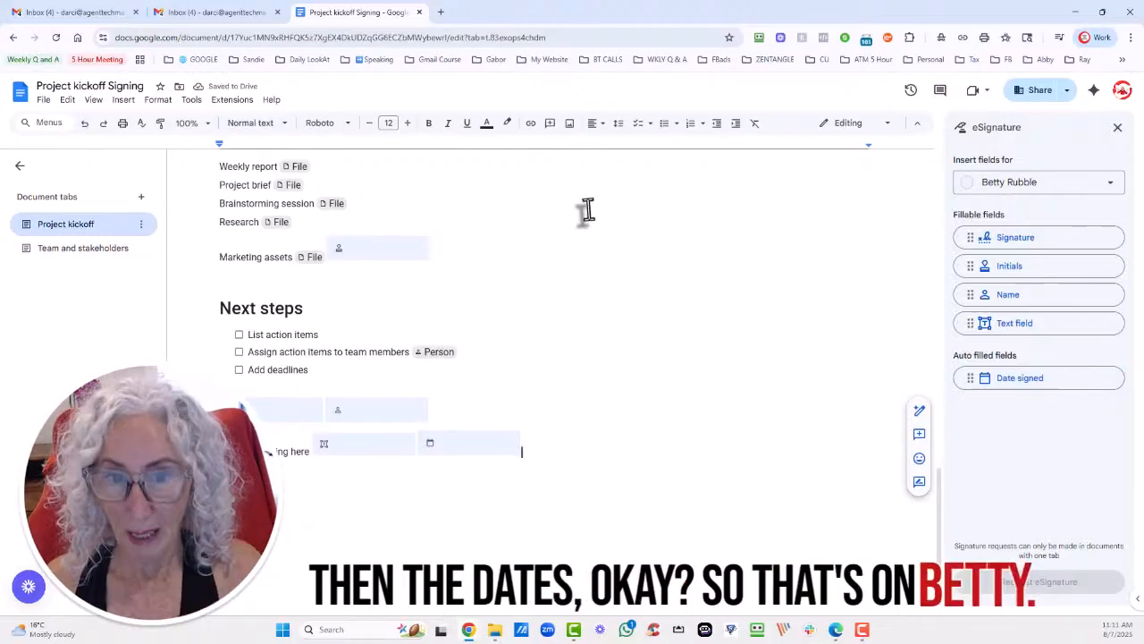
click(1079, 186)
Add the second signer's Signature and Name fields on a new line below the first signer's.
click(1042, 228)
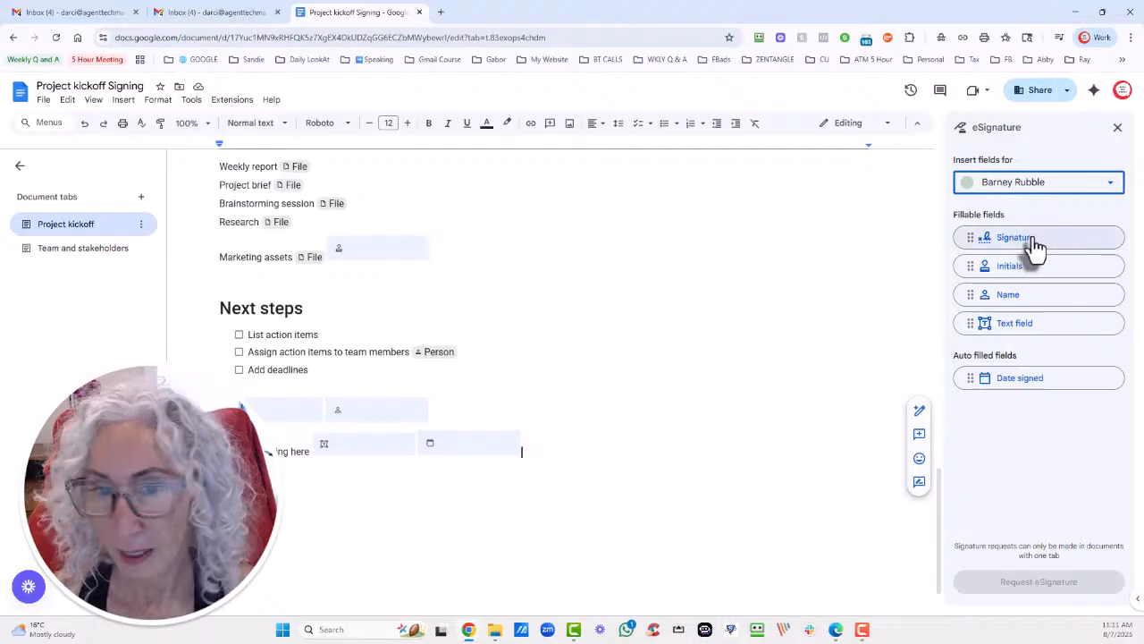
click(322, 407)
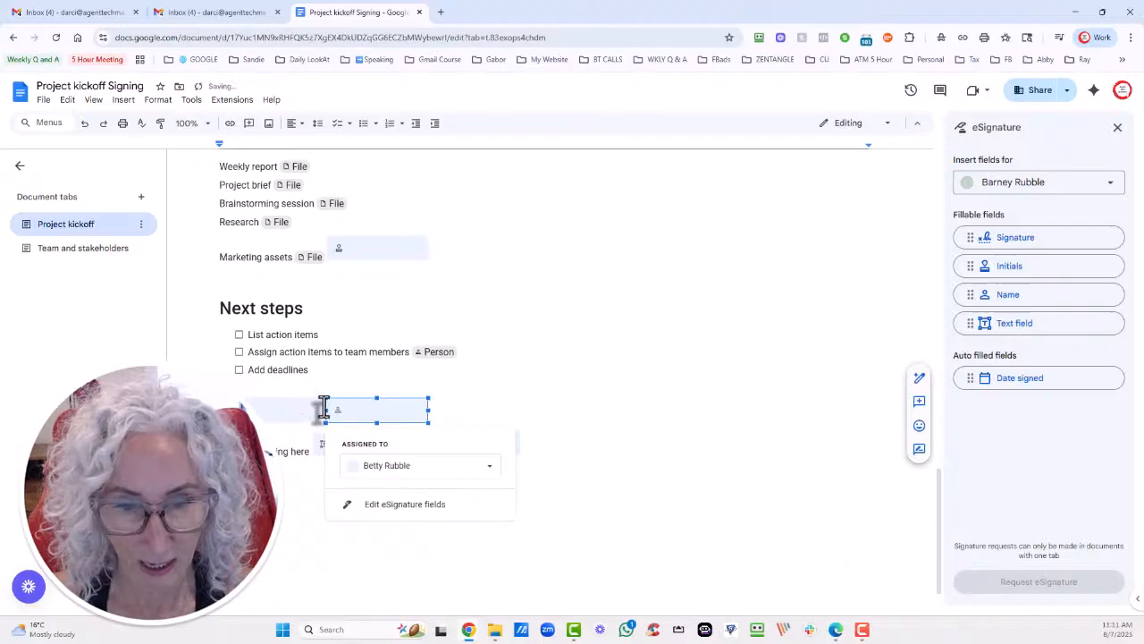
click(453, 411)
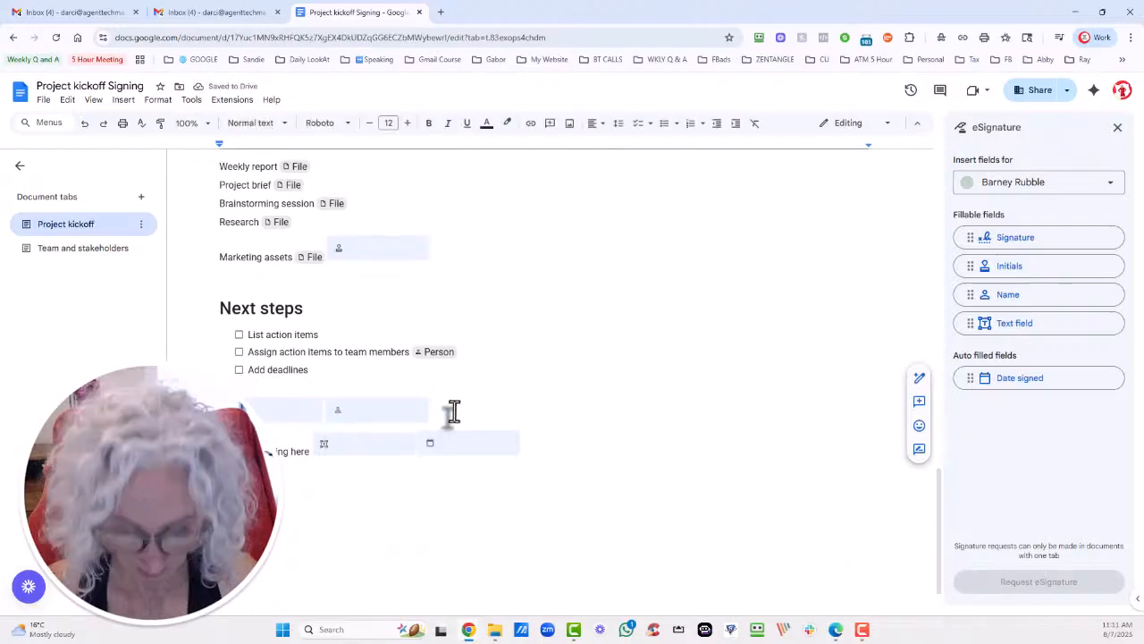
key(Return)
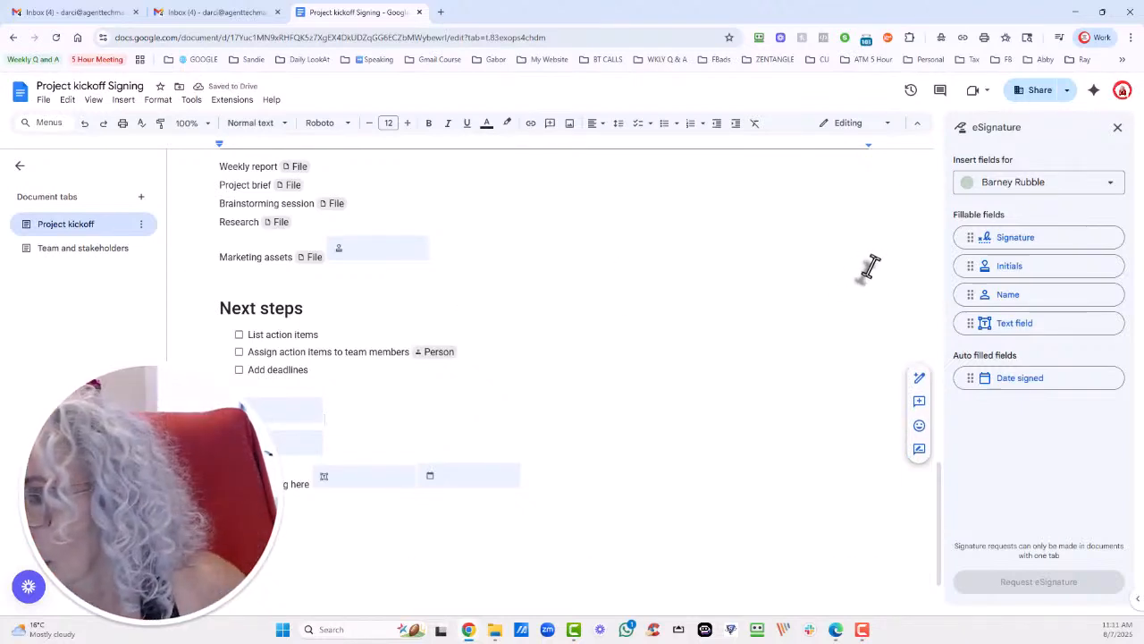
click(1005, 243)
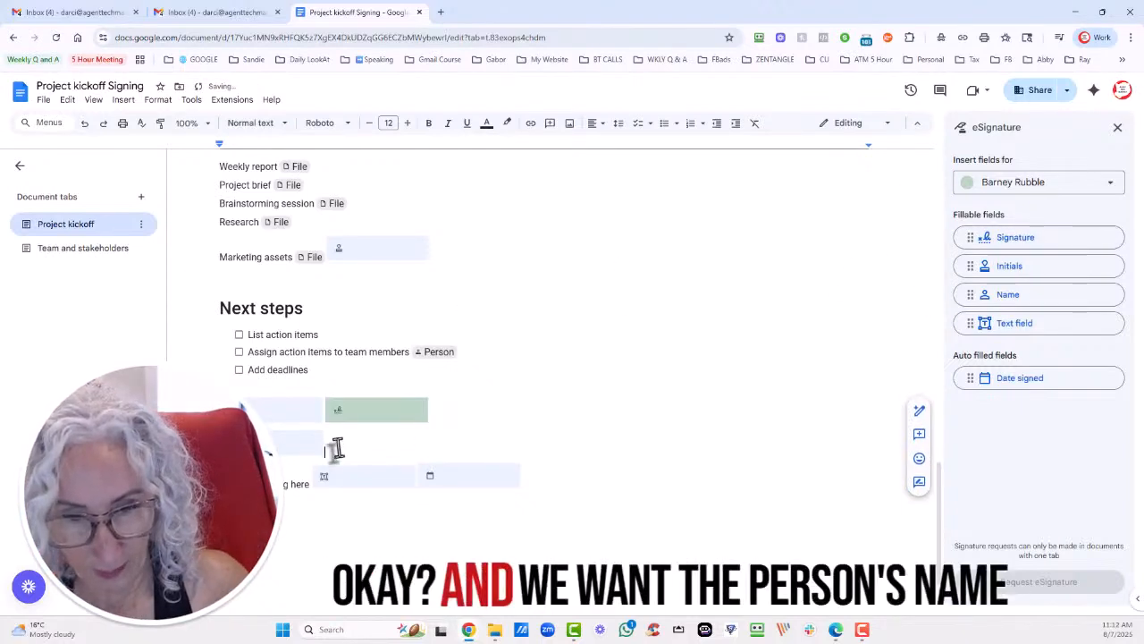
click(1060, 300)
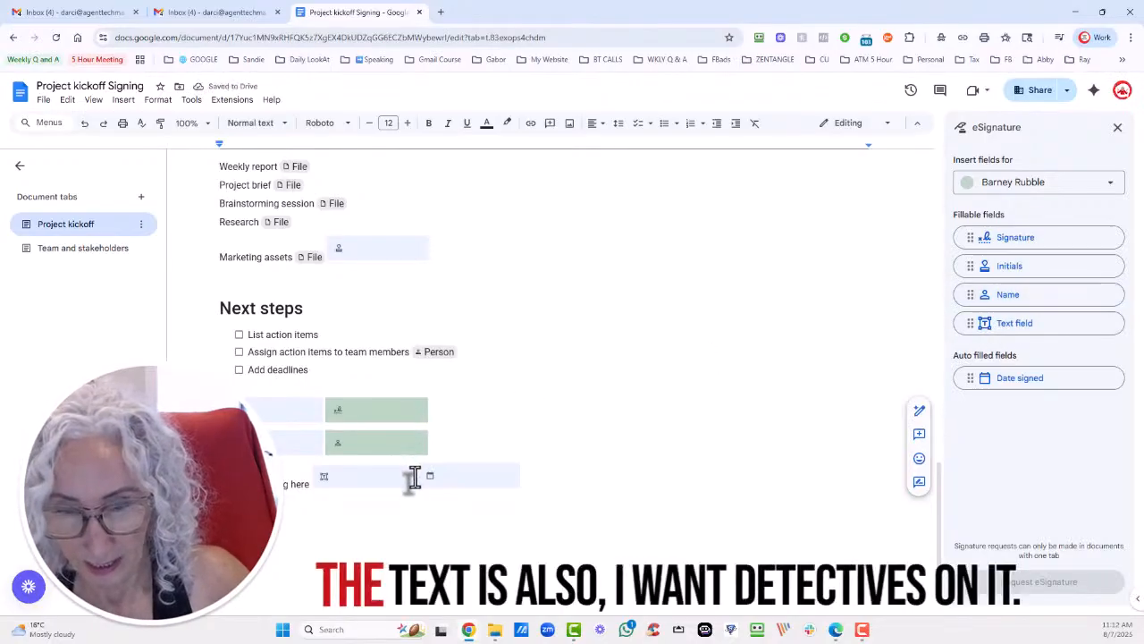
Add the second signer's Text and Date signed fields, plus Initials beside Marketing assets.
click(414, 476)
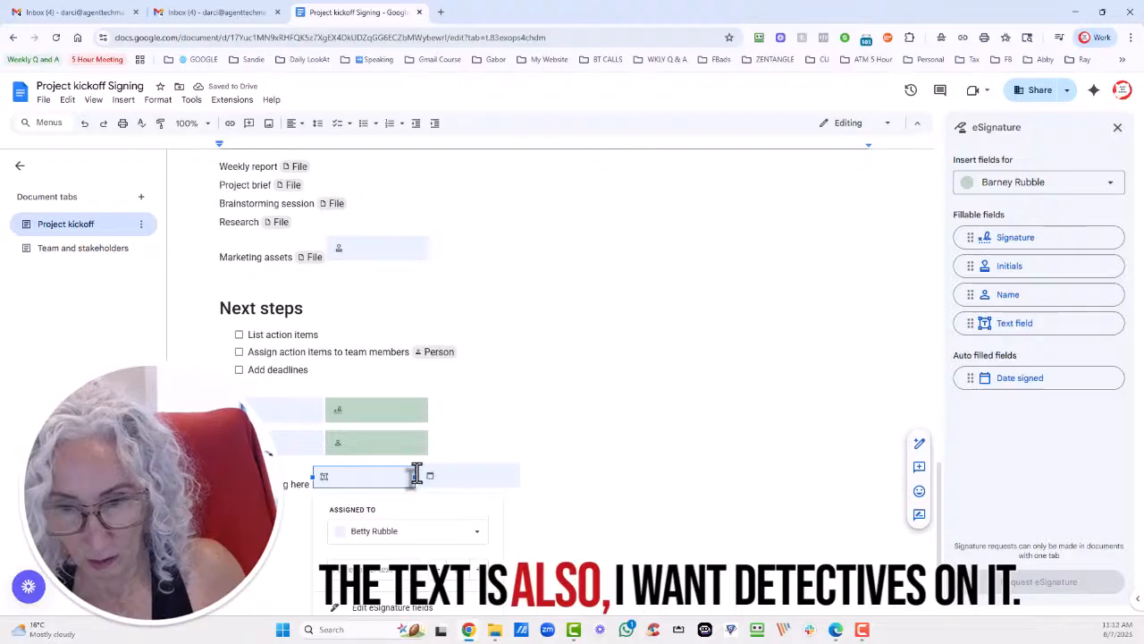
click(418, 473)
click(413, 474)
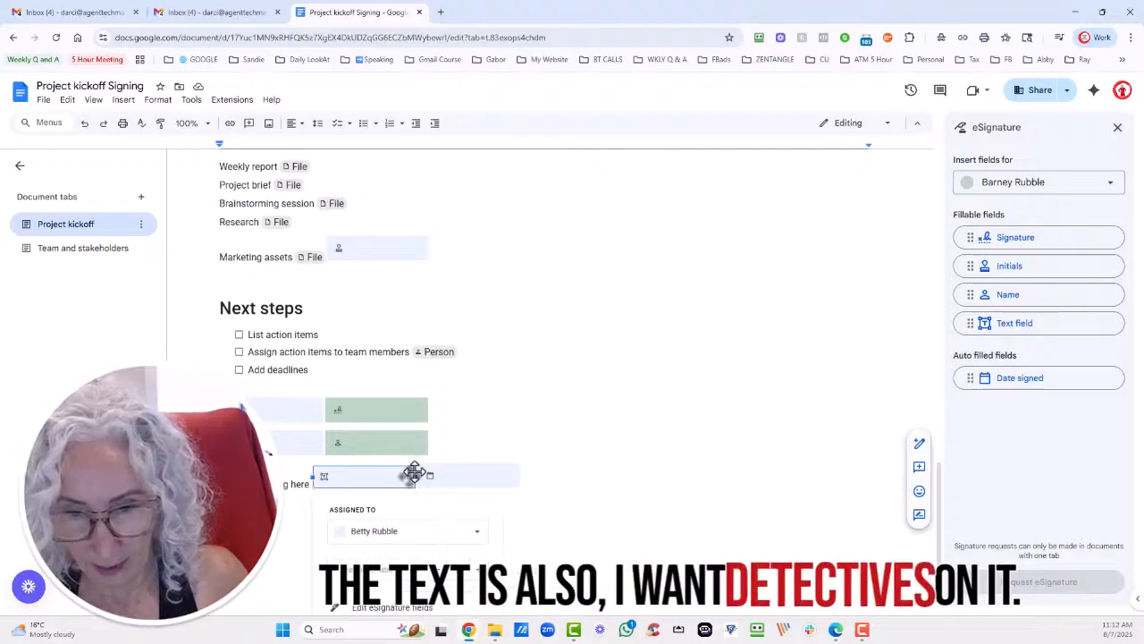
key(Escape)
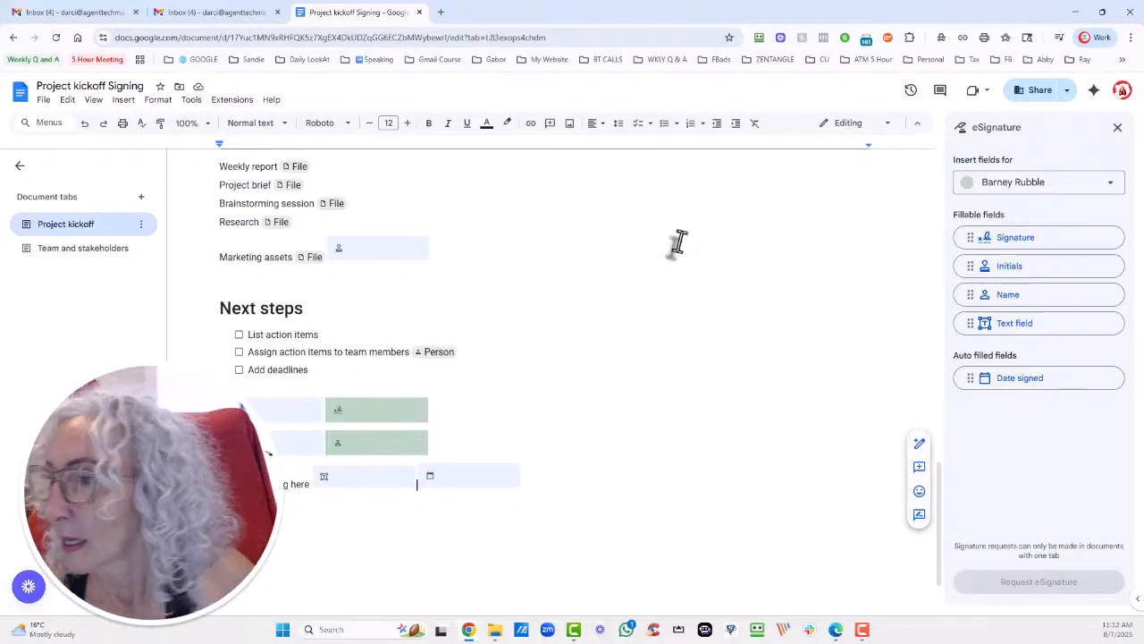
click(1032, 325)
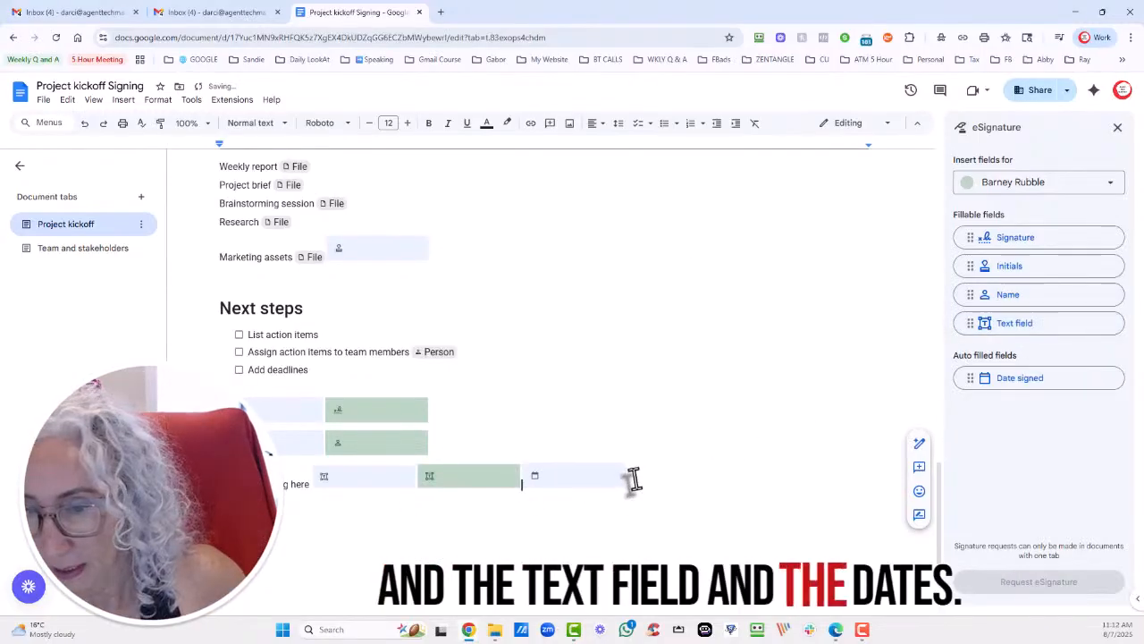
click(1039, 383)
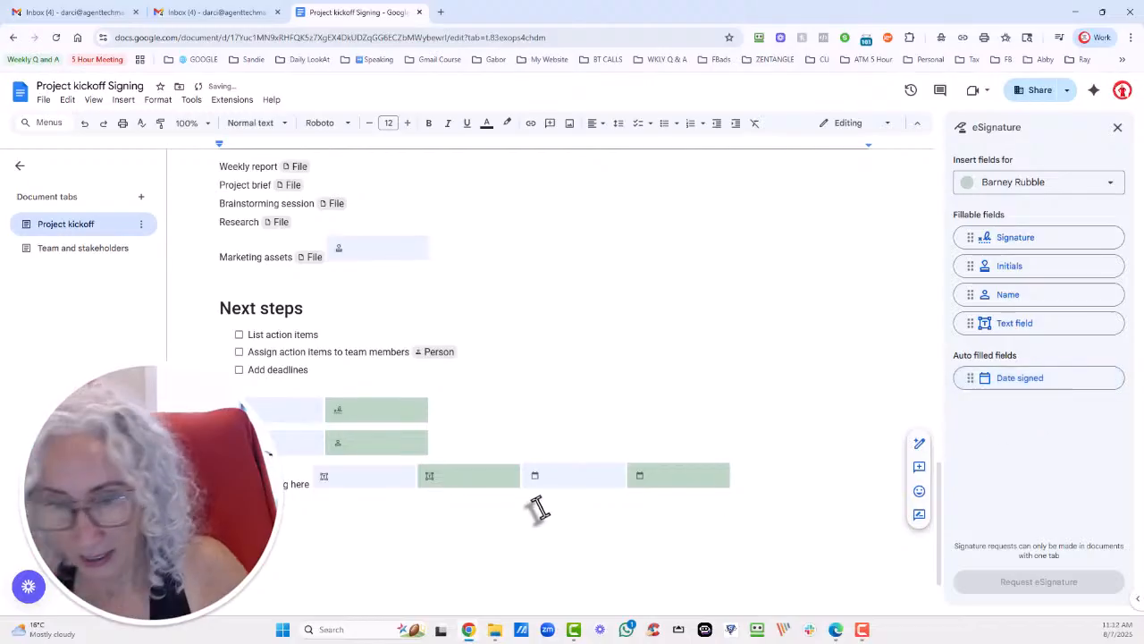
click(432, 248)
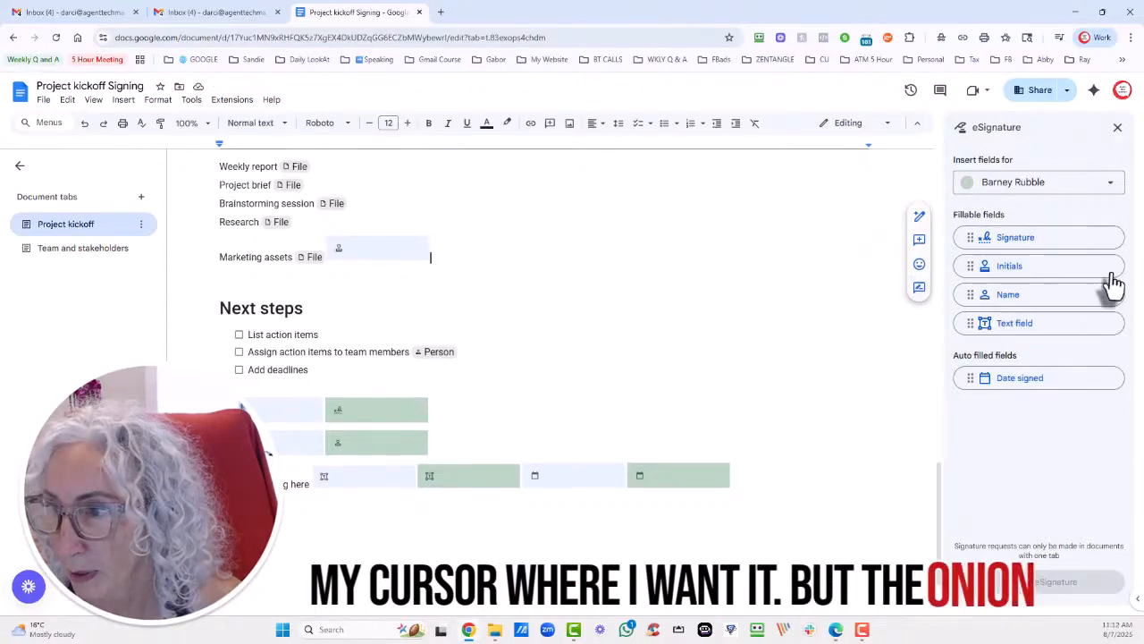
click(1036, 272)
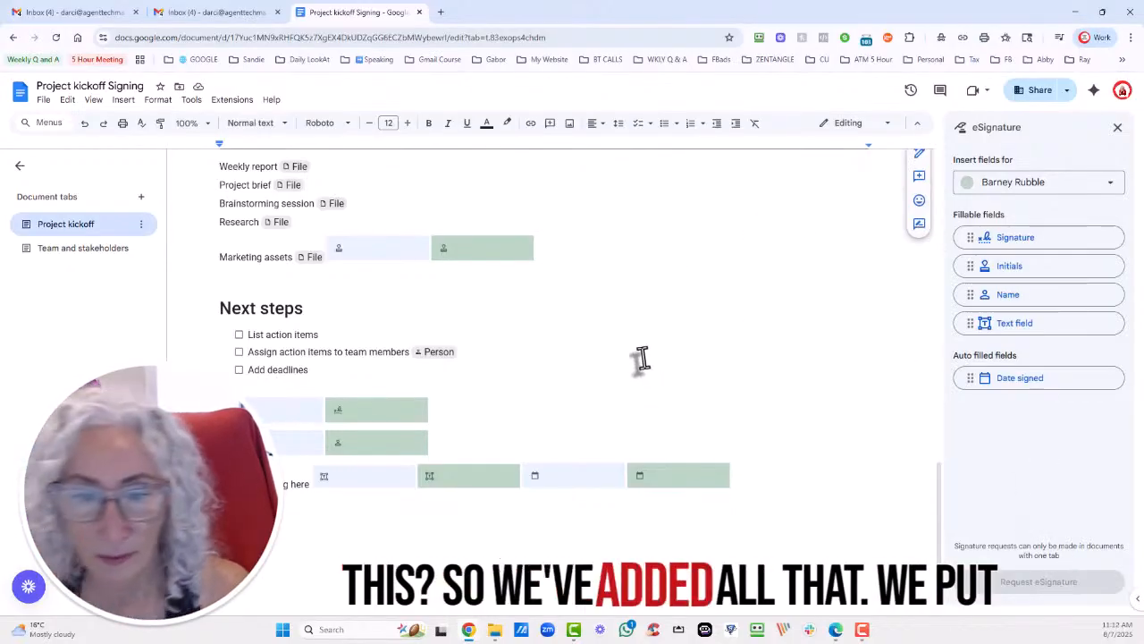
Scroll to the top and select the single-tab note and the opening section.
scroll(662, 362, up, 5)
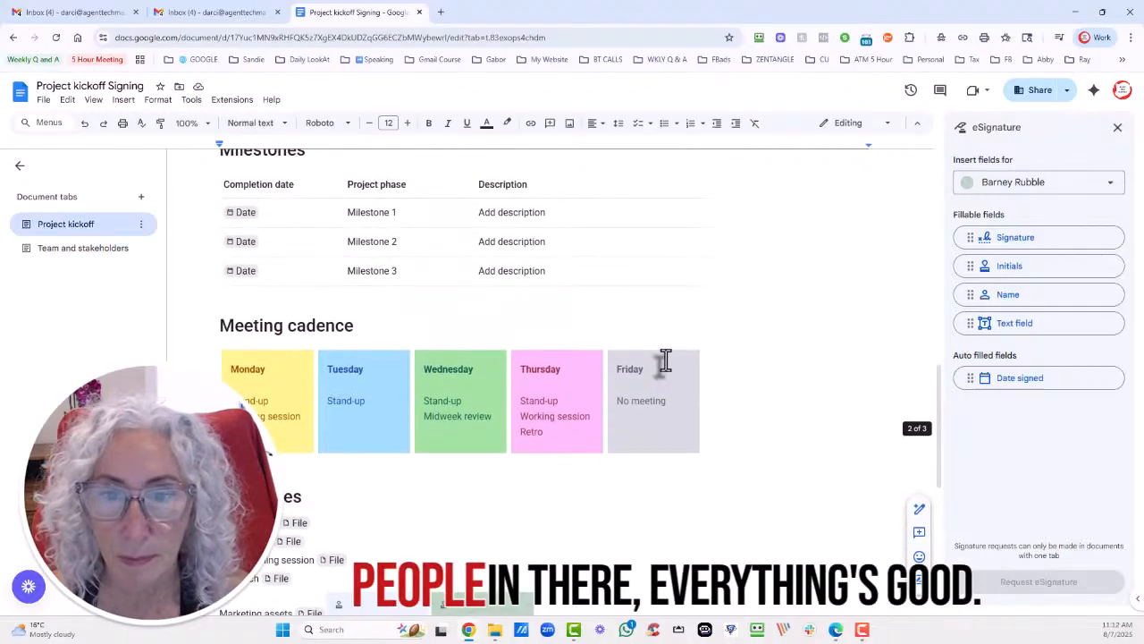
scroll(665, 360, up, 10)
click(726, 435)
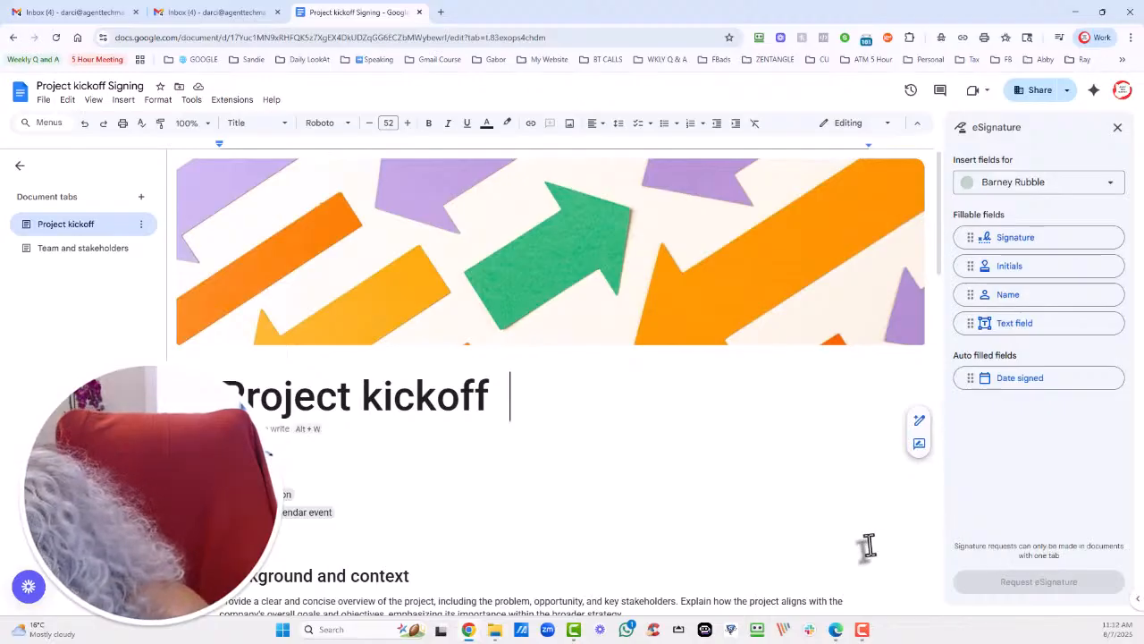
scroll(805, 476, down, 3)
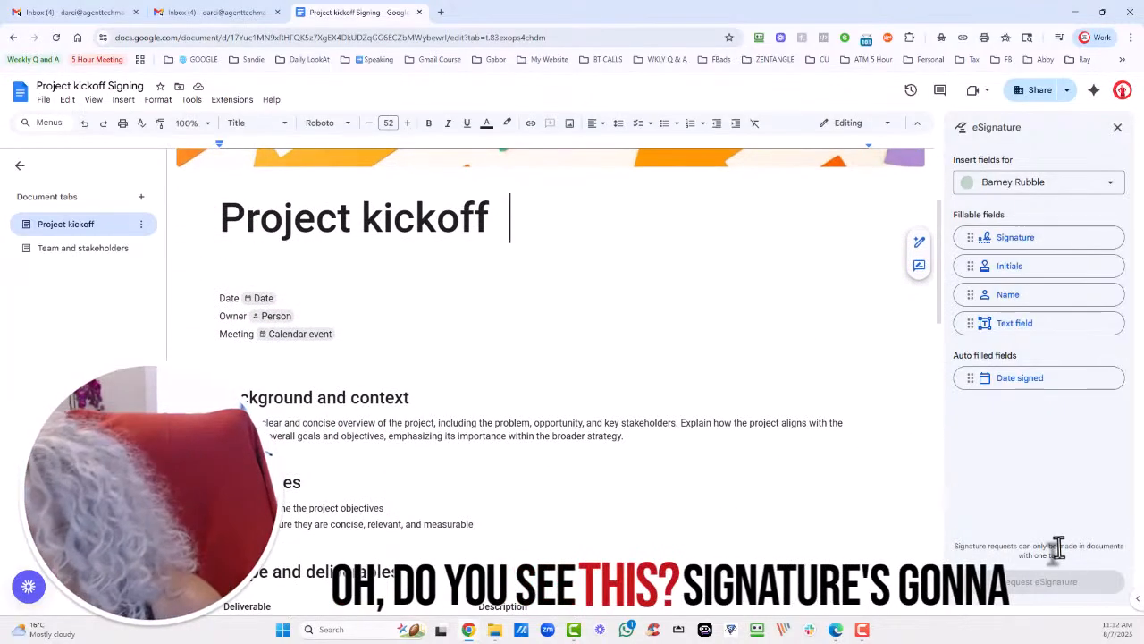
triple_click(1057, 547)
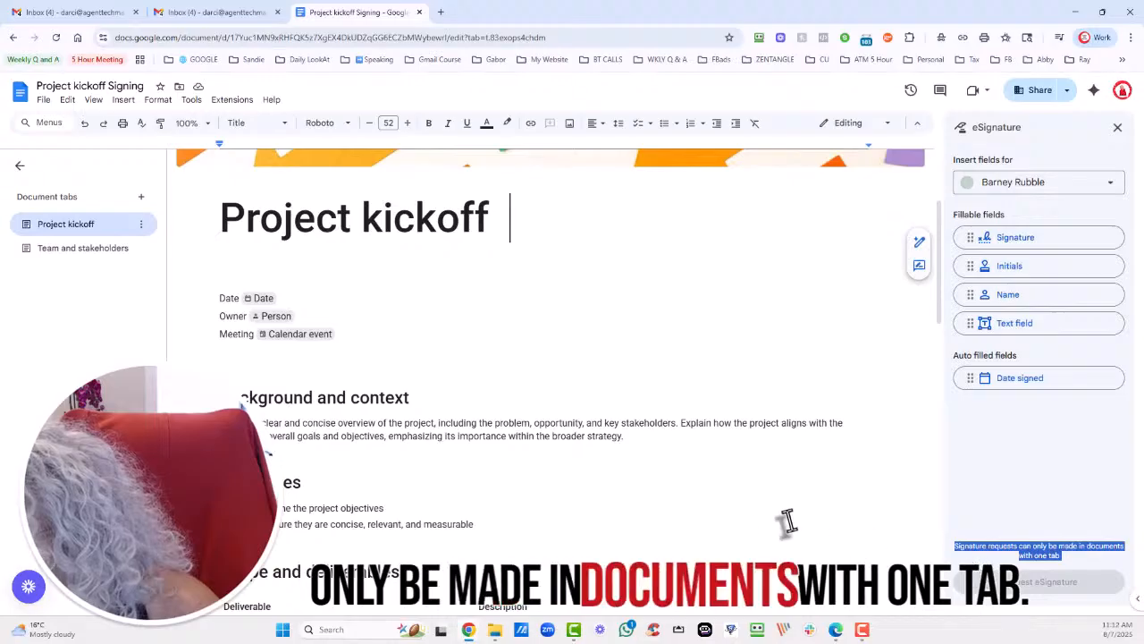
drag(503, 524, 203, 207)
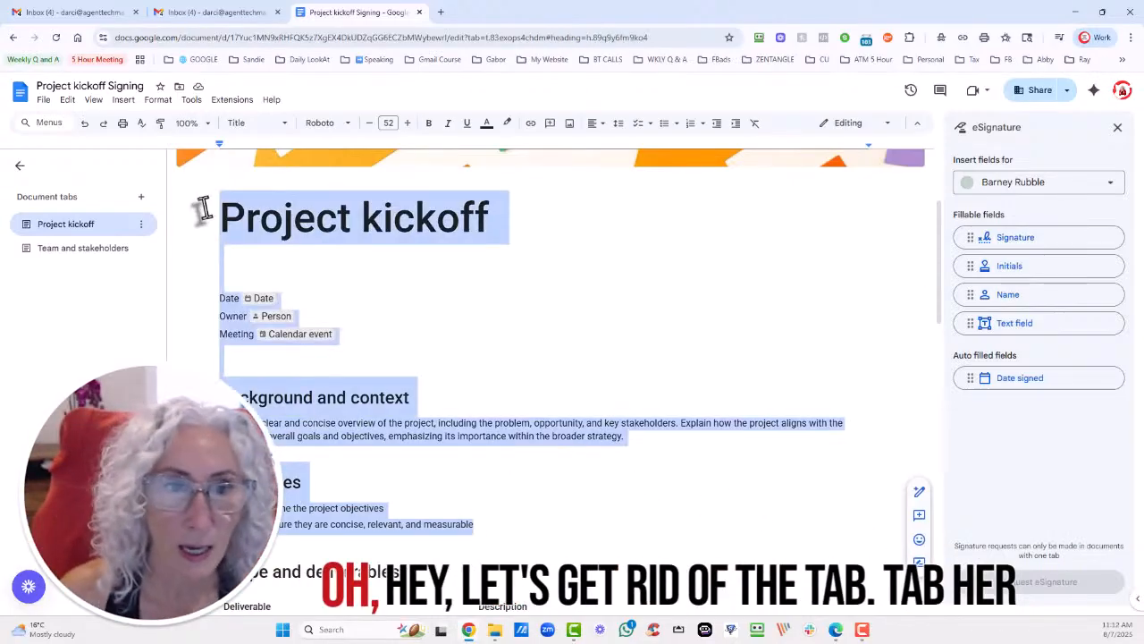
Delete the Team and stakeholders tab and confirm the deletion.
click(70, 250)
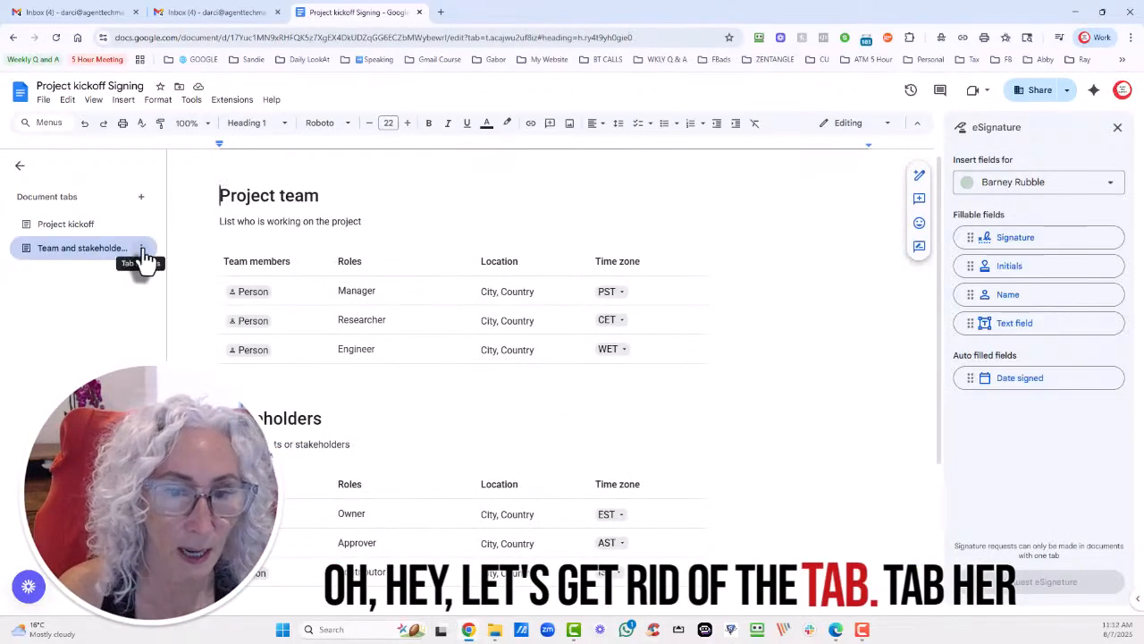
click(142, 251)
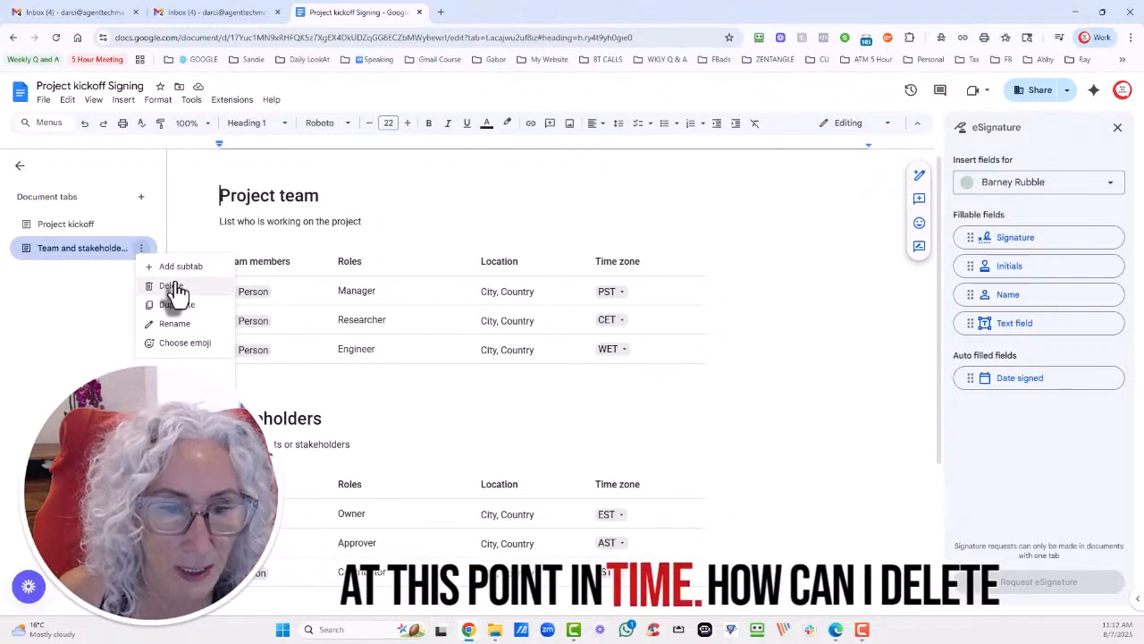
click(140, 250)
click(140, 251)
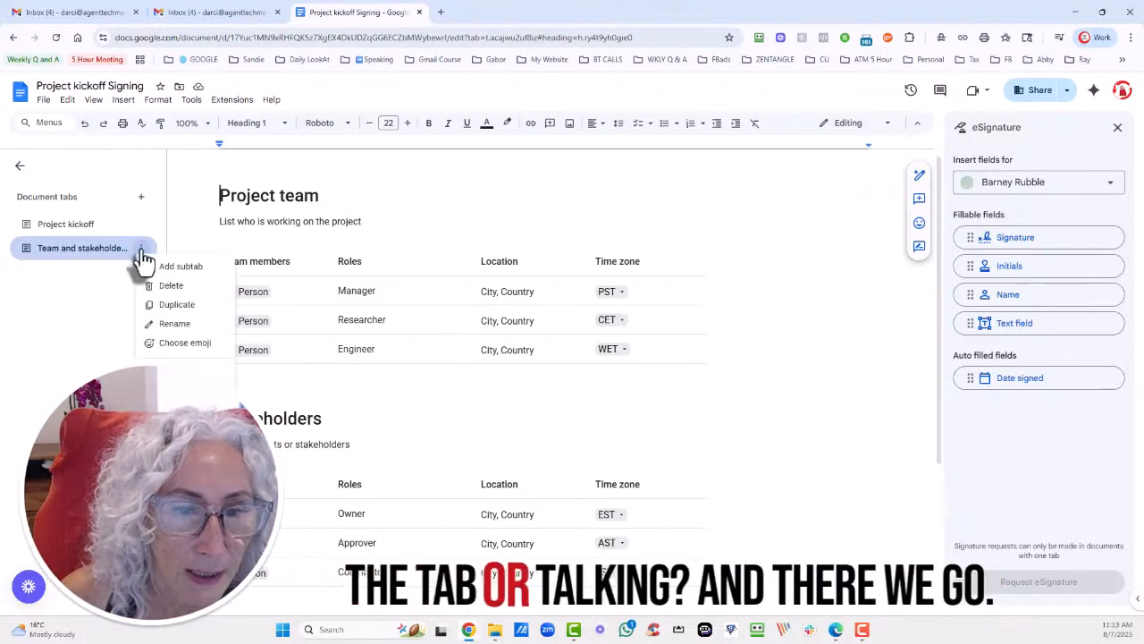
click(168, 286)
click(634, 371)
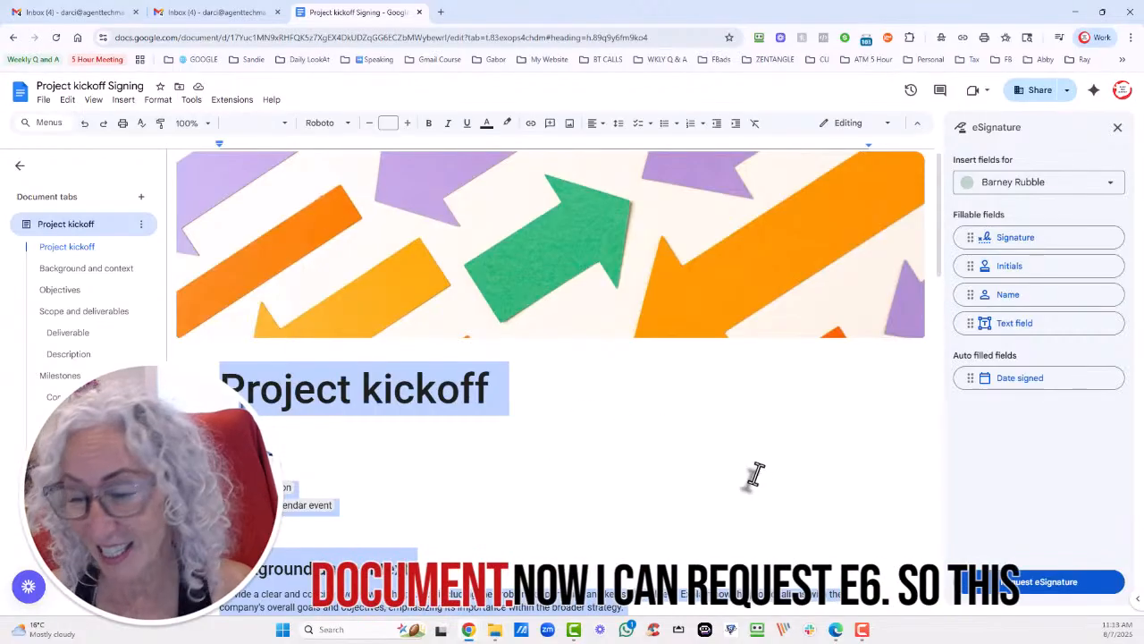
Start an eSignature request and enter both signers' email addresses.
click(1042, 583)
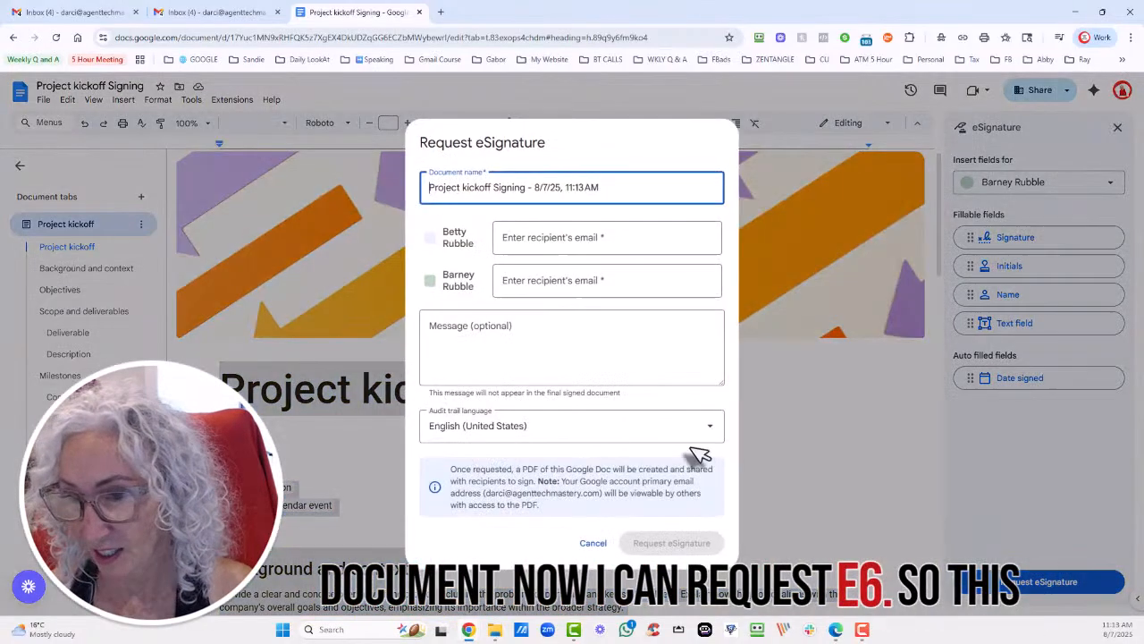
click(523, 237)
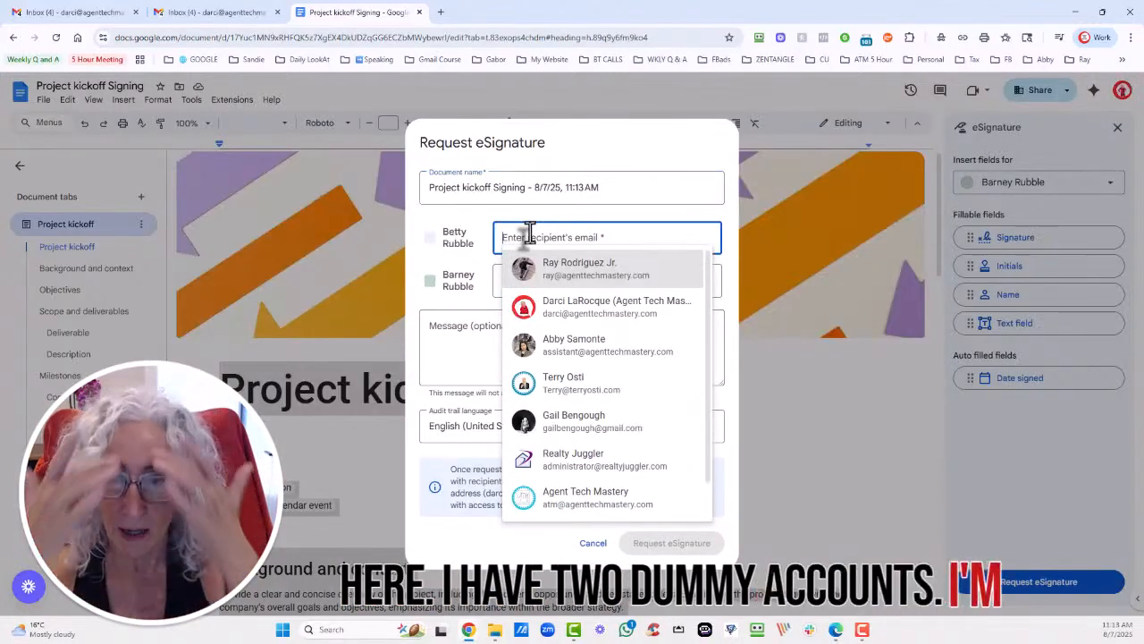
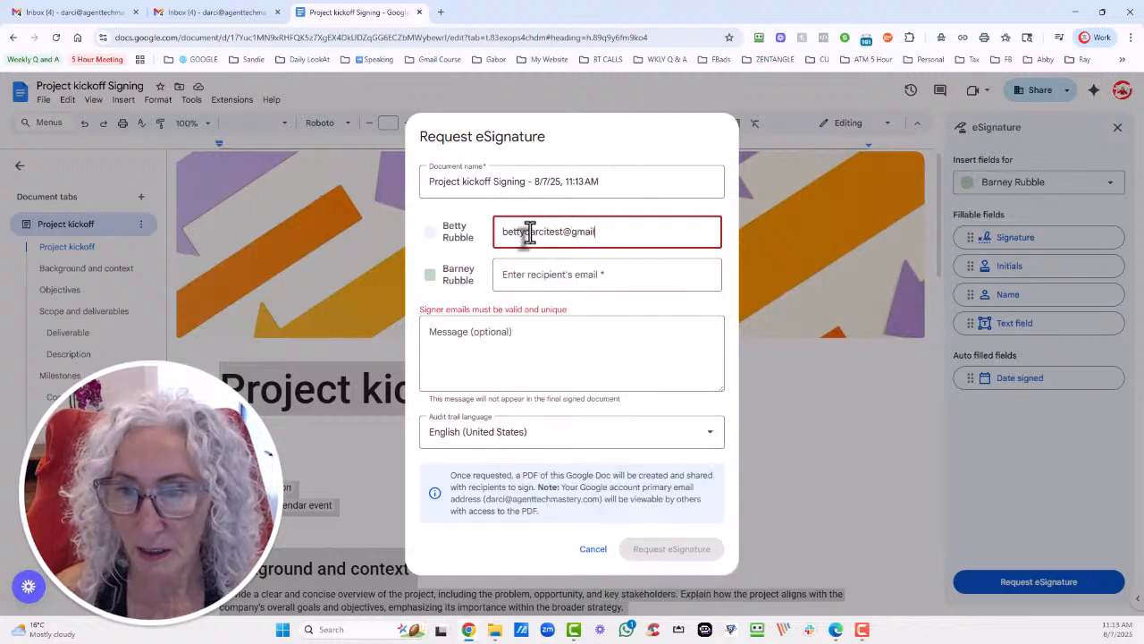
key(Tab)
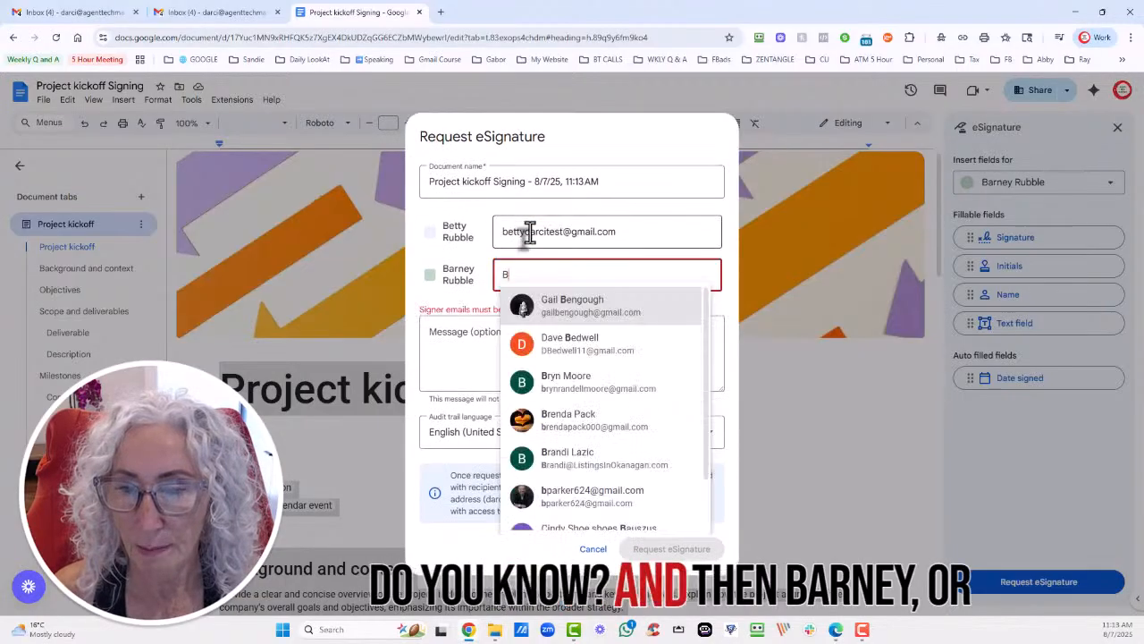
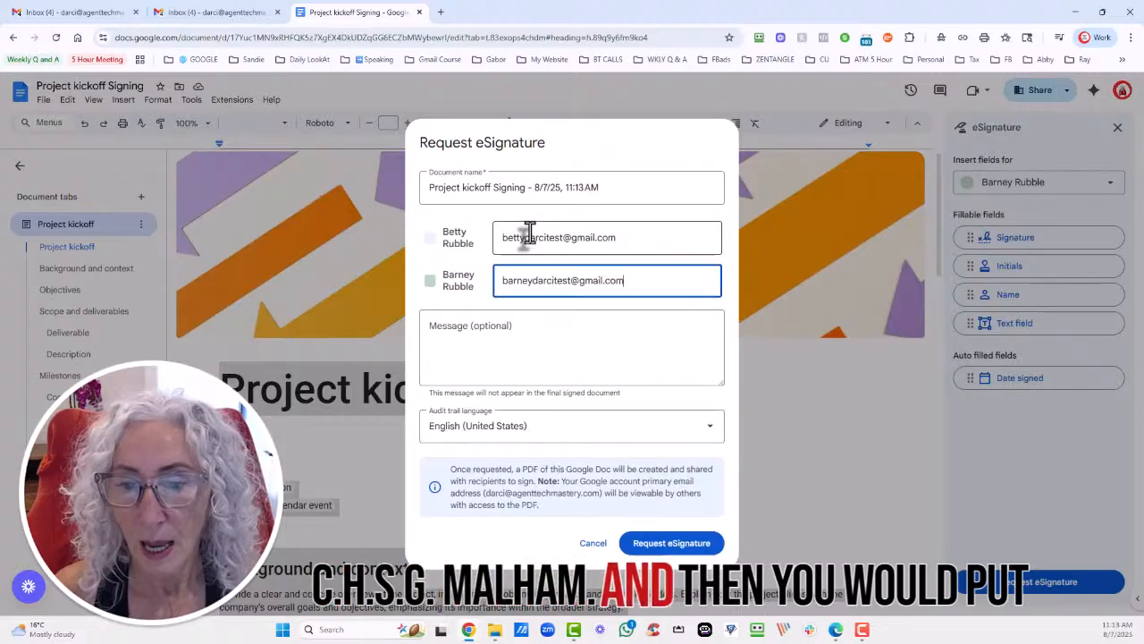
Add the message 'Please sign off on the designated spots and read thoroughly.' and send.
click(483, 325)
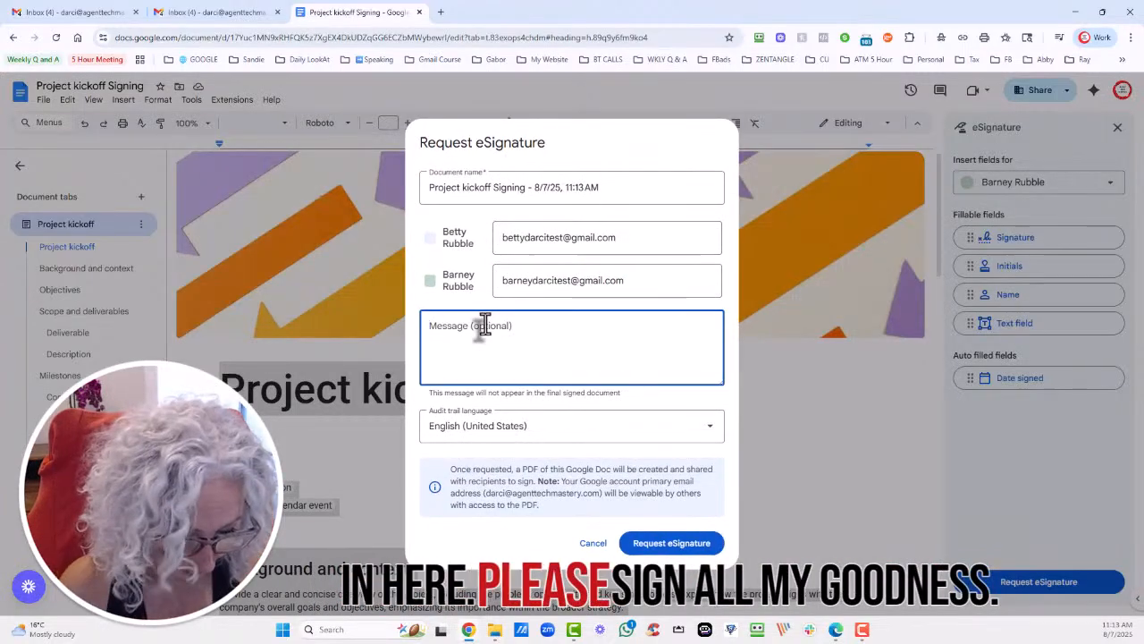
text(Please s)
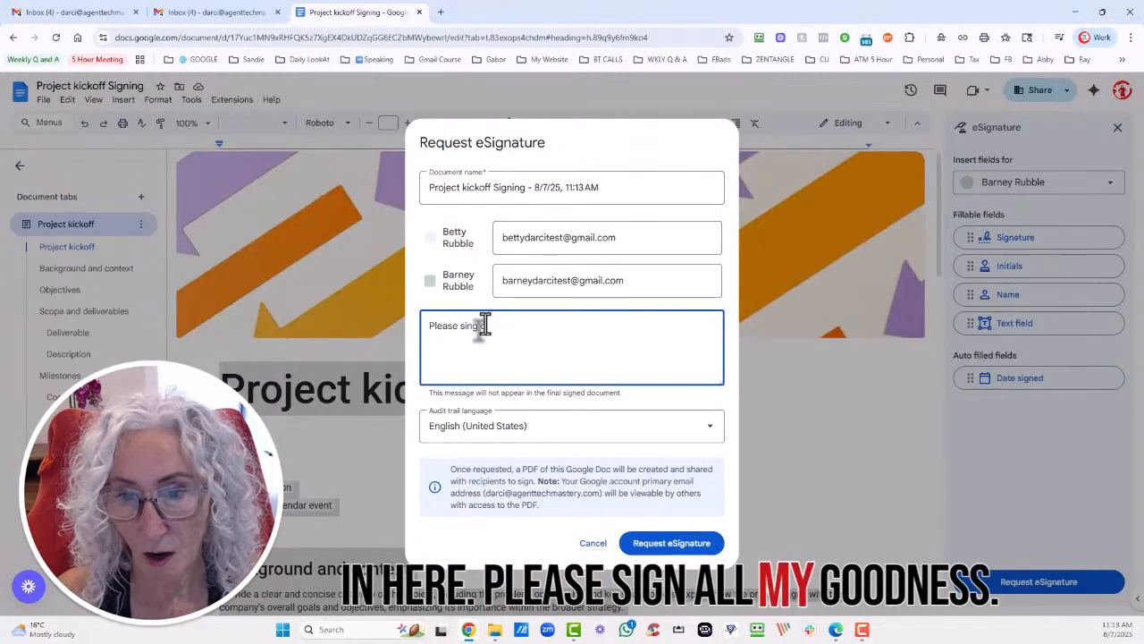
text(ign off on)
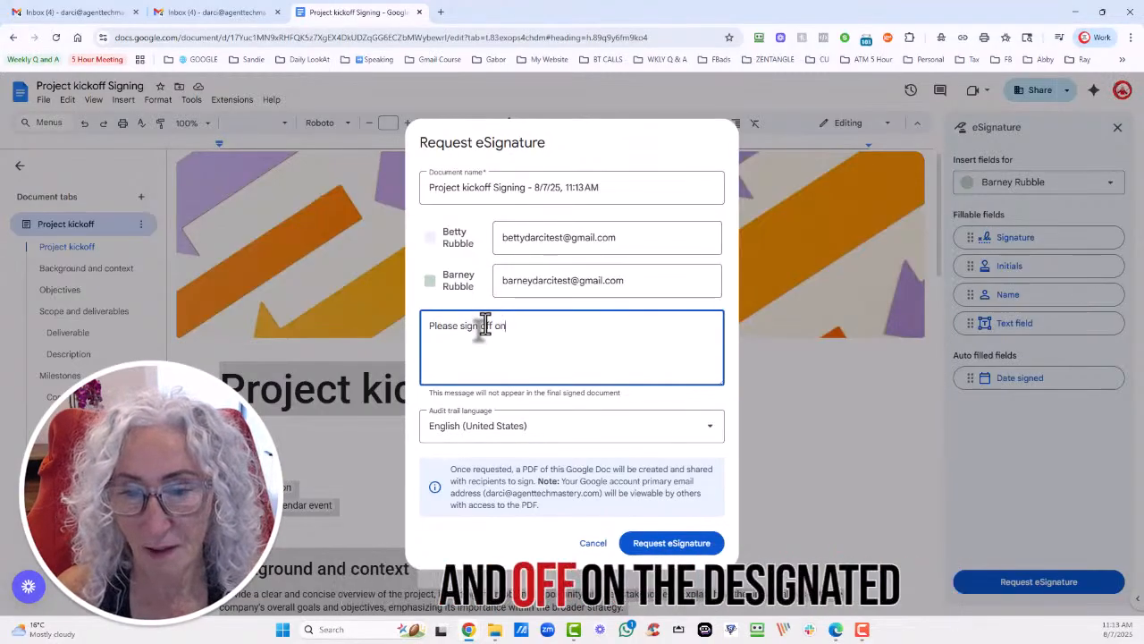
text( the d)
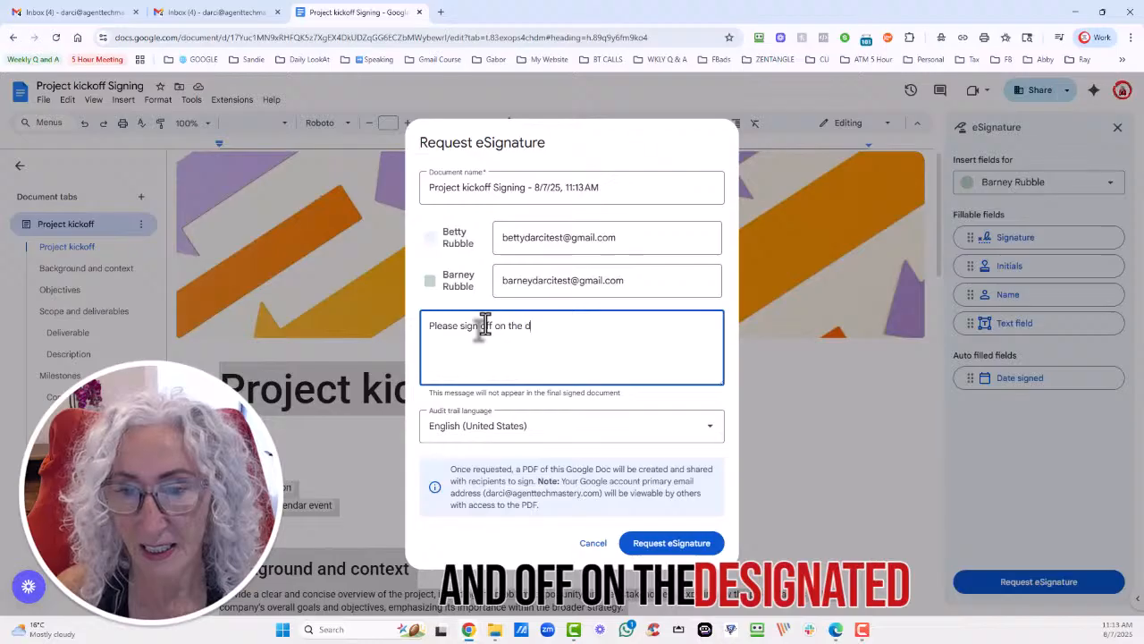
text(esig)
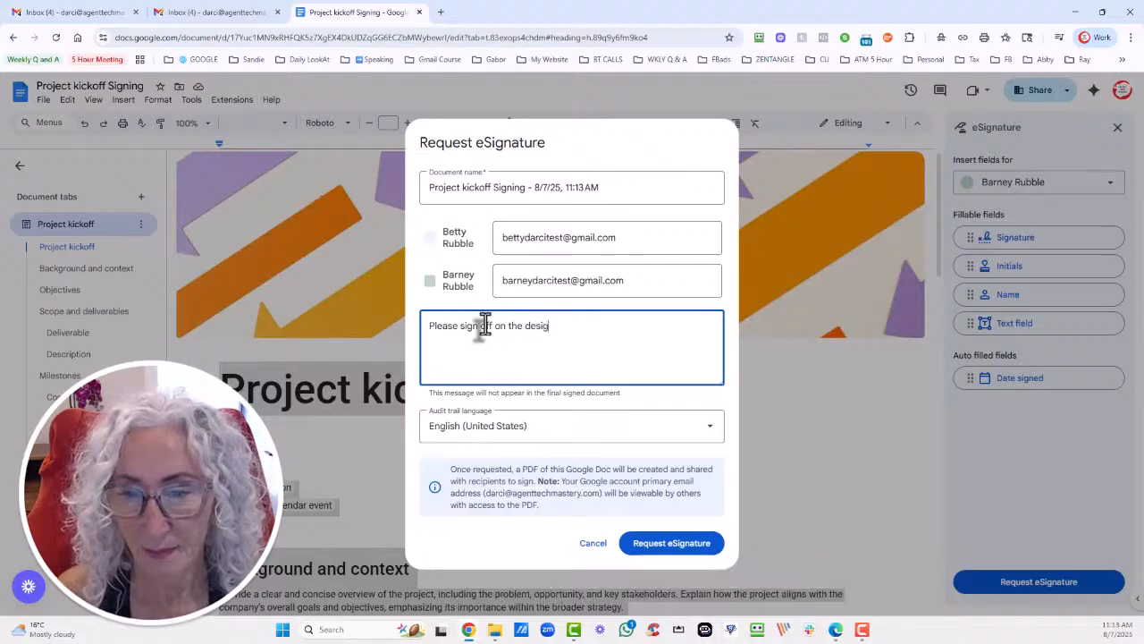
text(nated spots a)
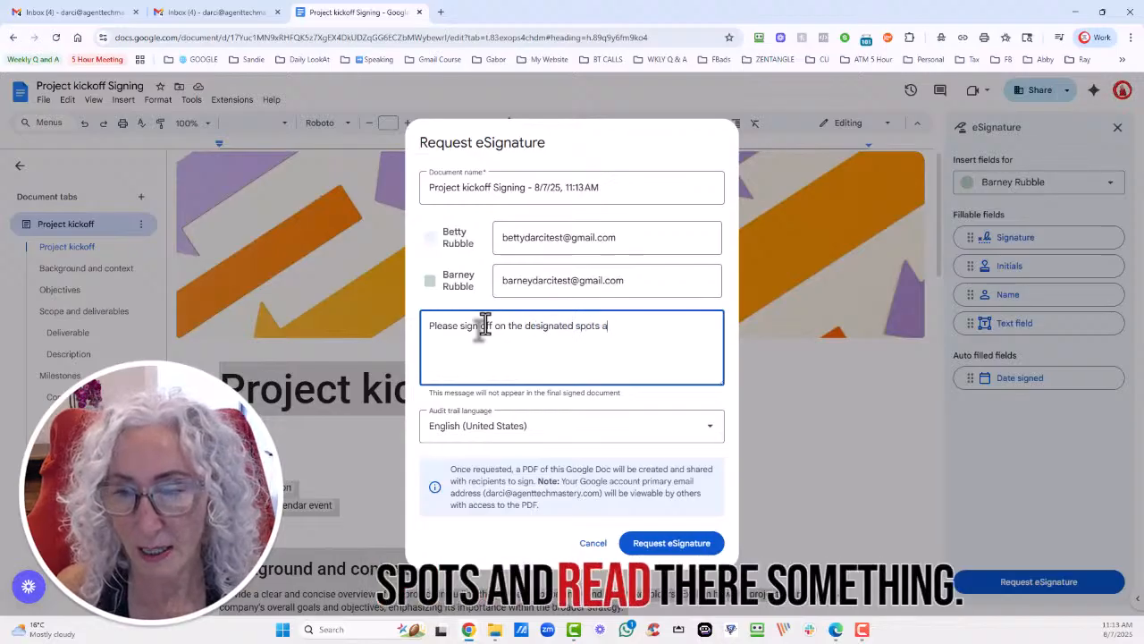
text(nd read thor)
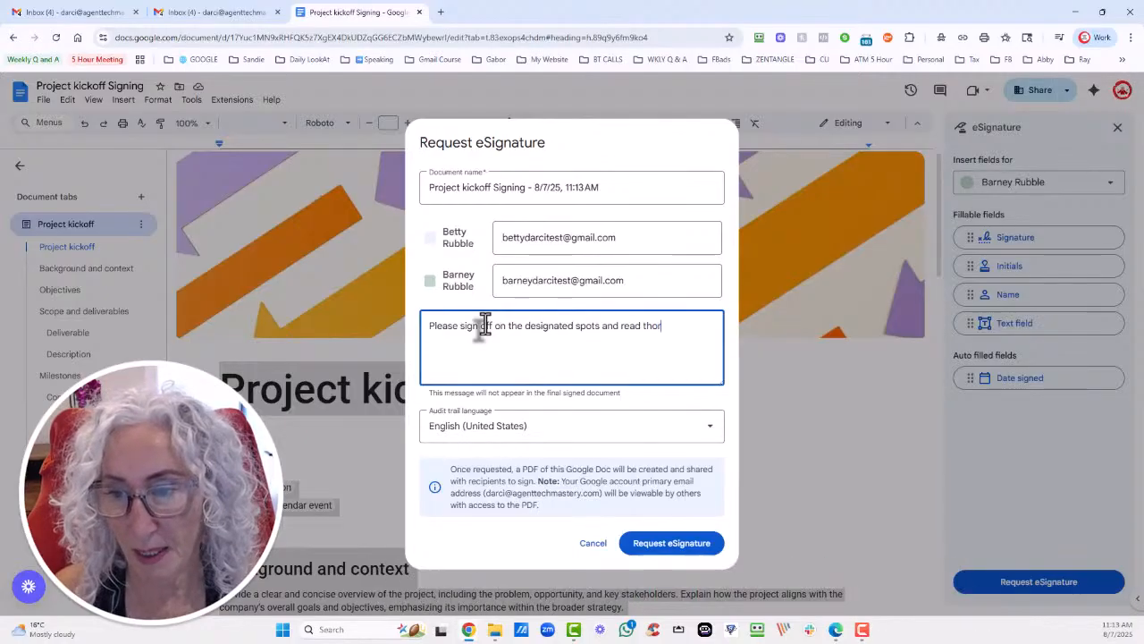
text(oughly.)
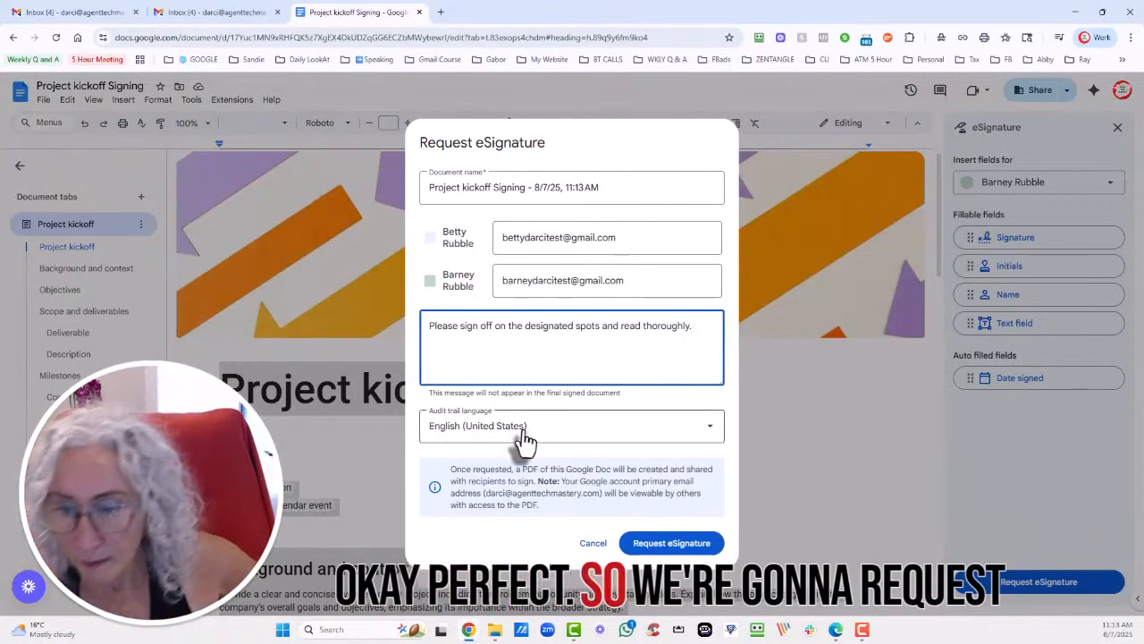
click(706, 544)
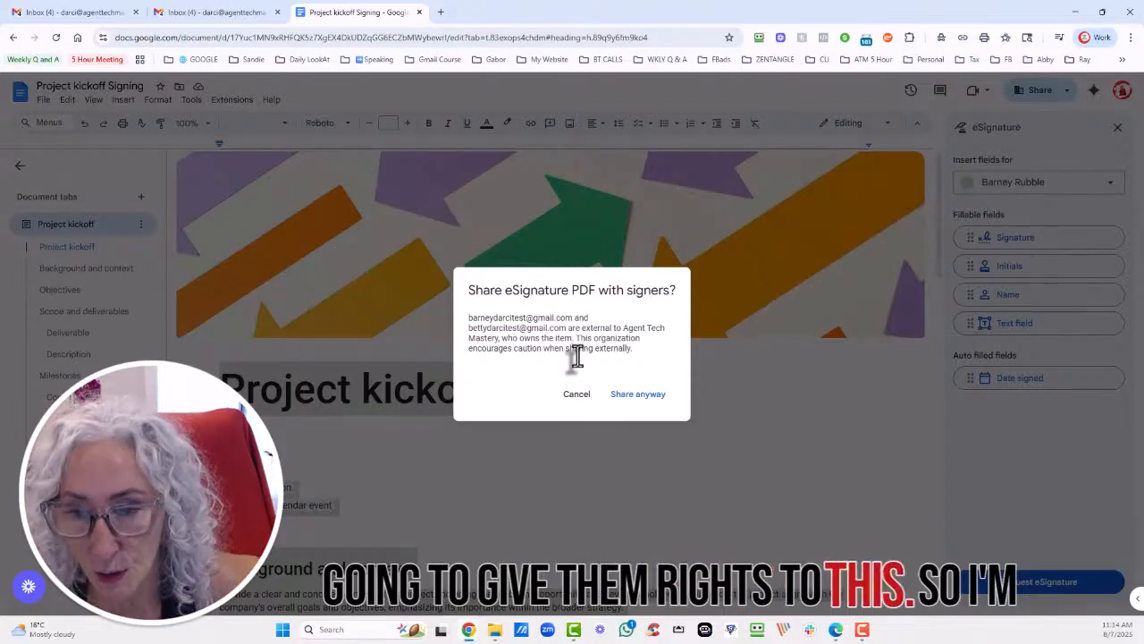
Share the signing PDF with external signers anyway, open Share settings, and bring up Gmail.
click(632, 396)
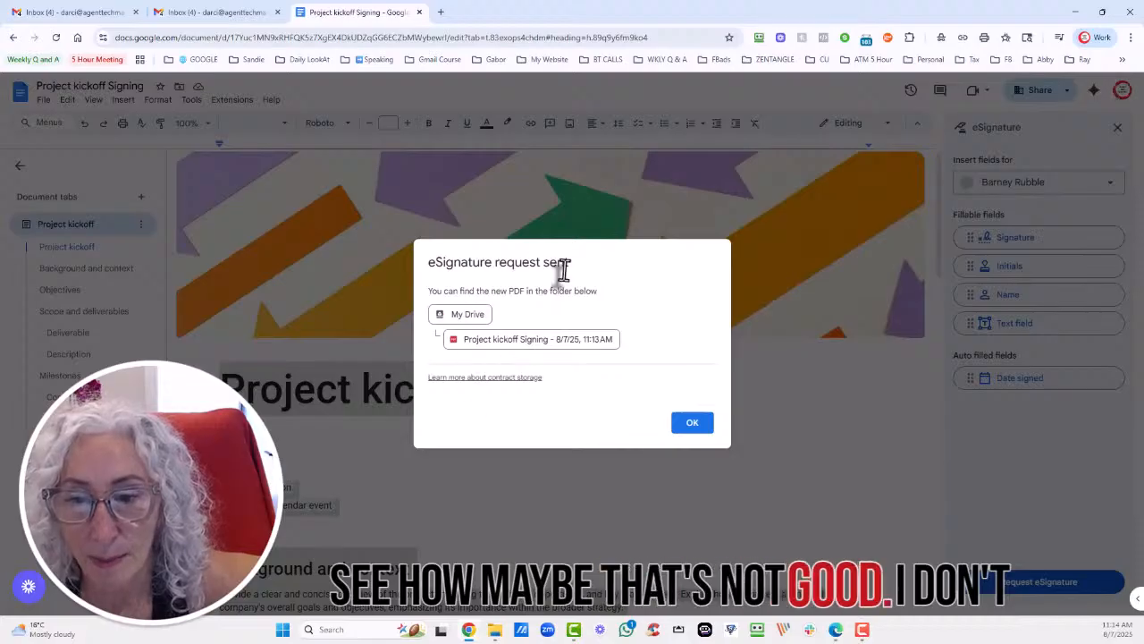
click(695, 429)
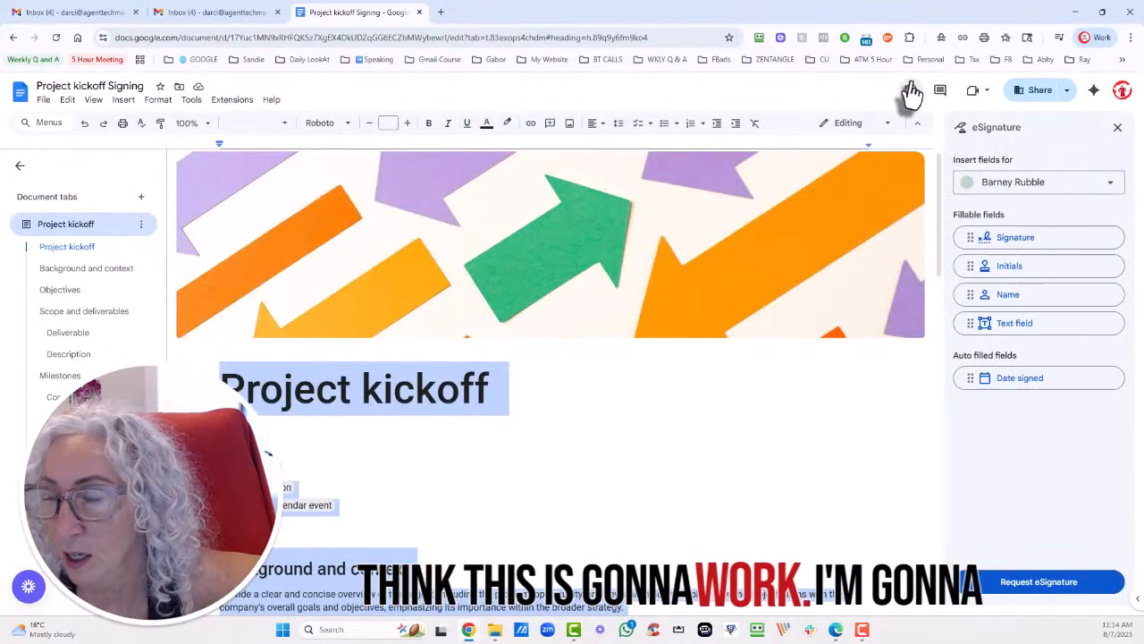
click(1038, 96)
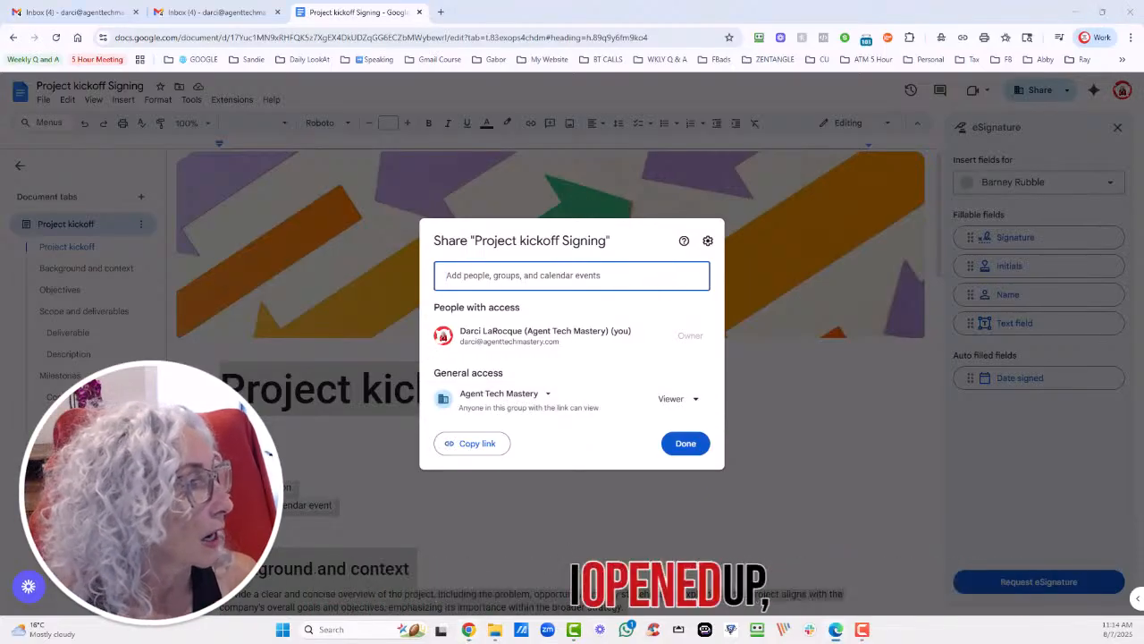
drag(0, 125, 628, 107)
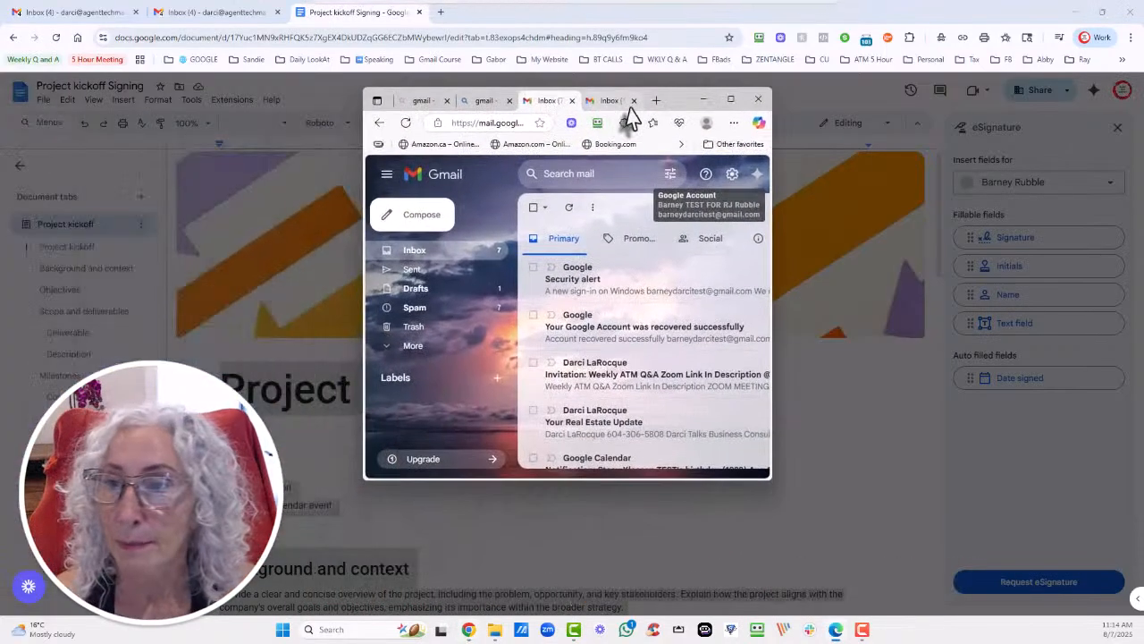
Maximize Gmail and refresh the other test signer's inbox to check for the request.
click(732, 100)
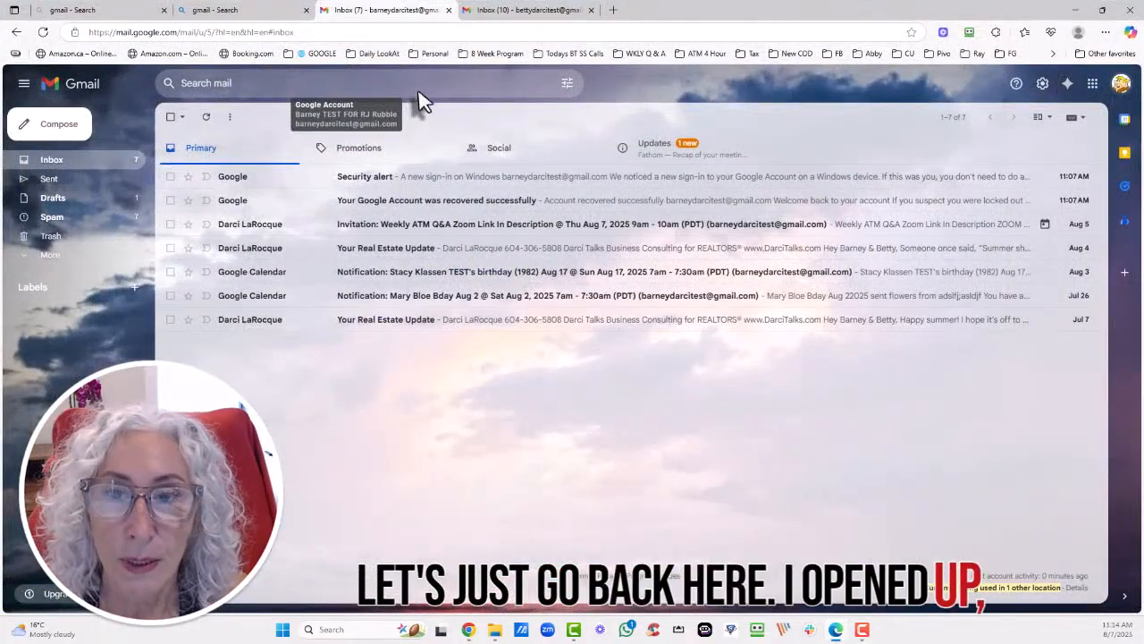
click(540, 13)
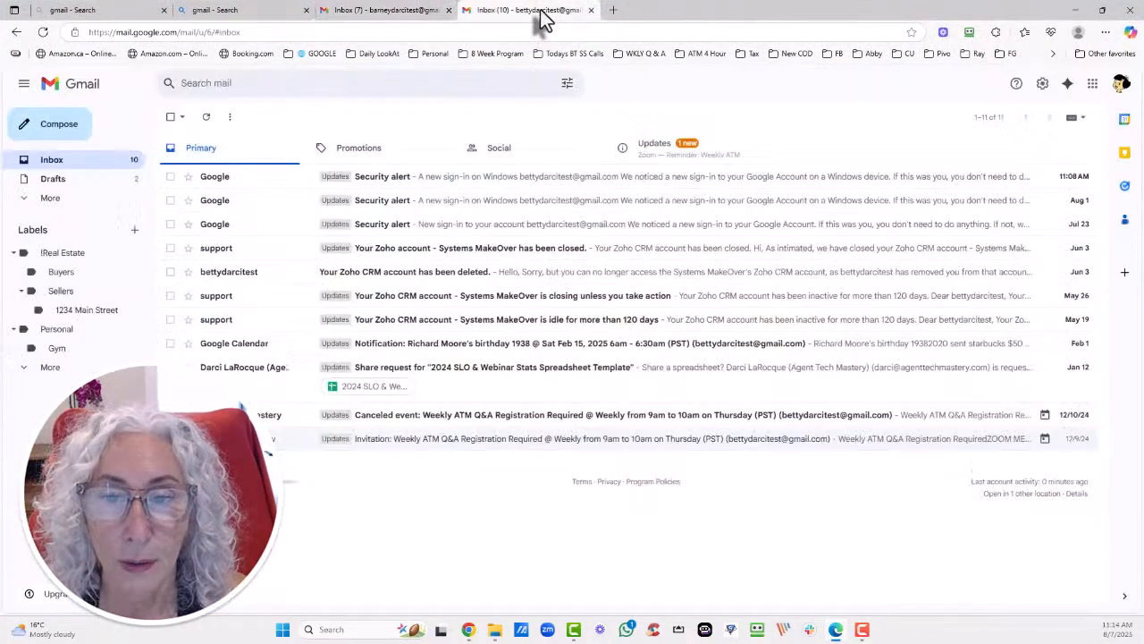
click(43, 32)
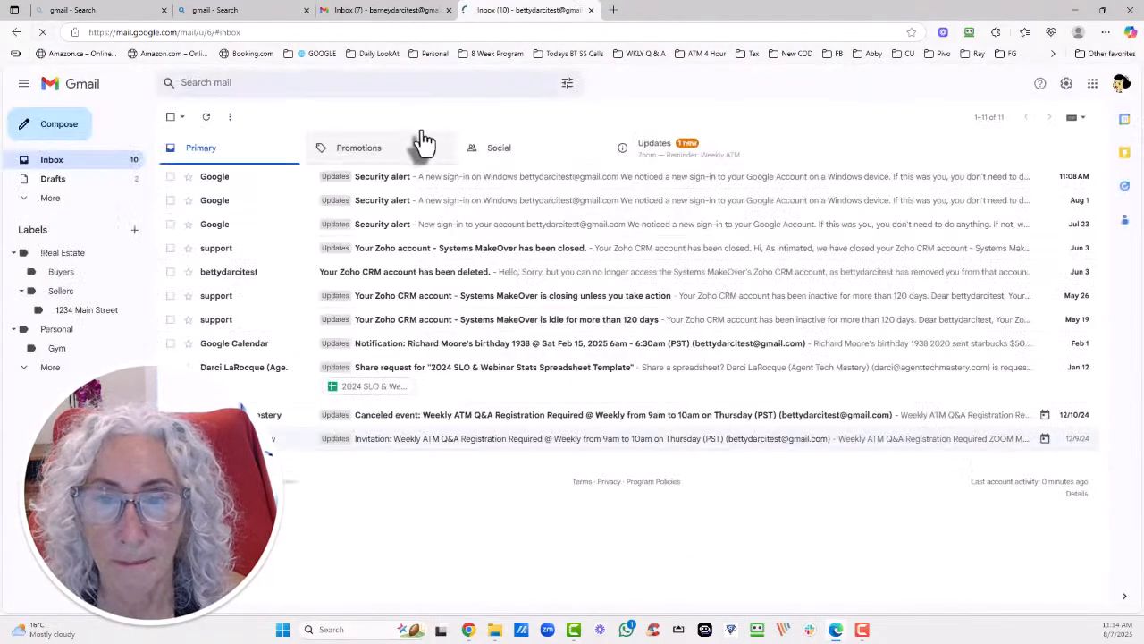
click(393, 13)
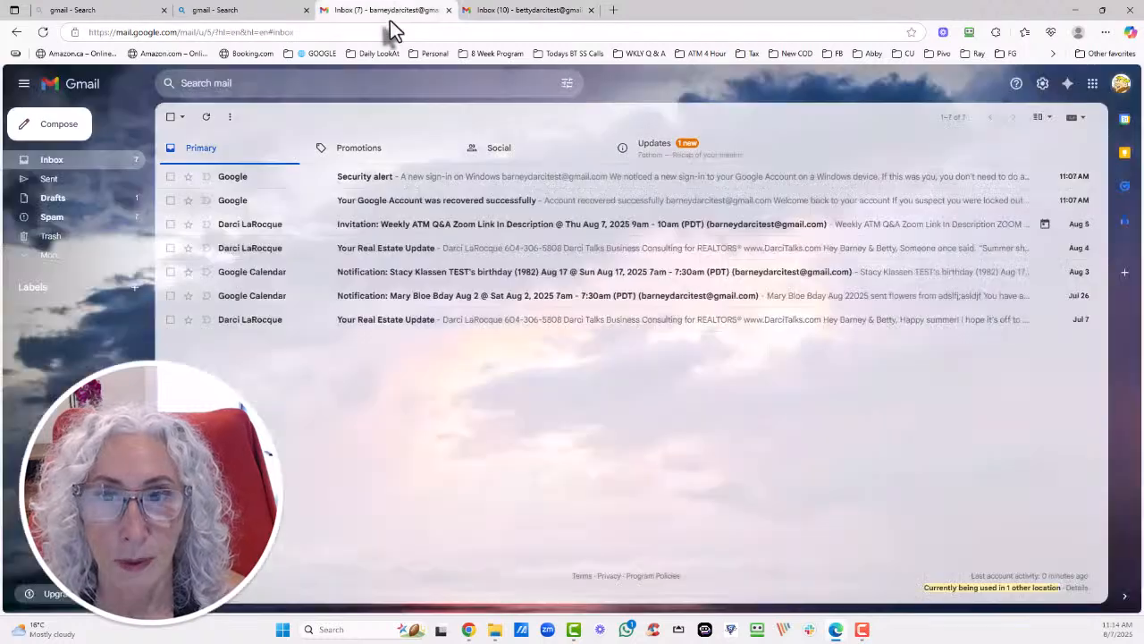
click(43, 33)
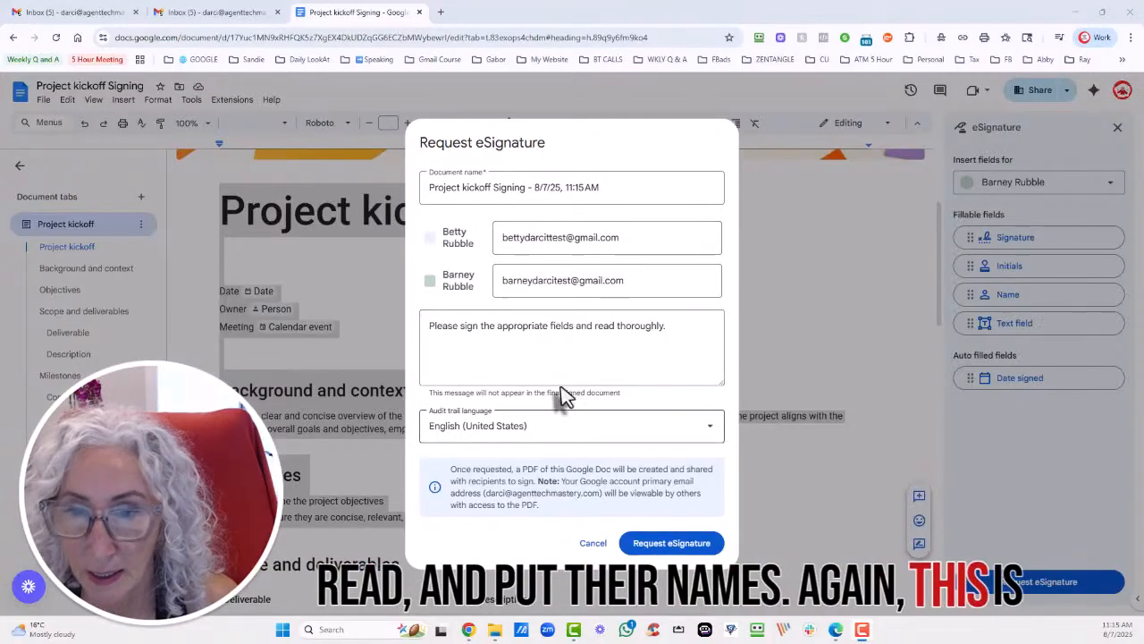
Resubmit the eSignature request, dismiss the no-Google-account error, and start a fresh request form.
click(669, 544)
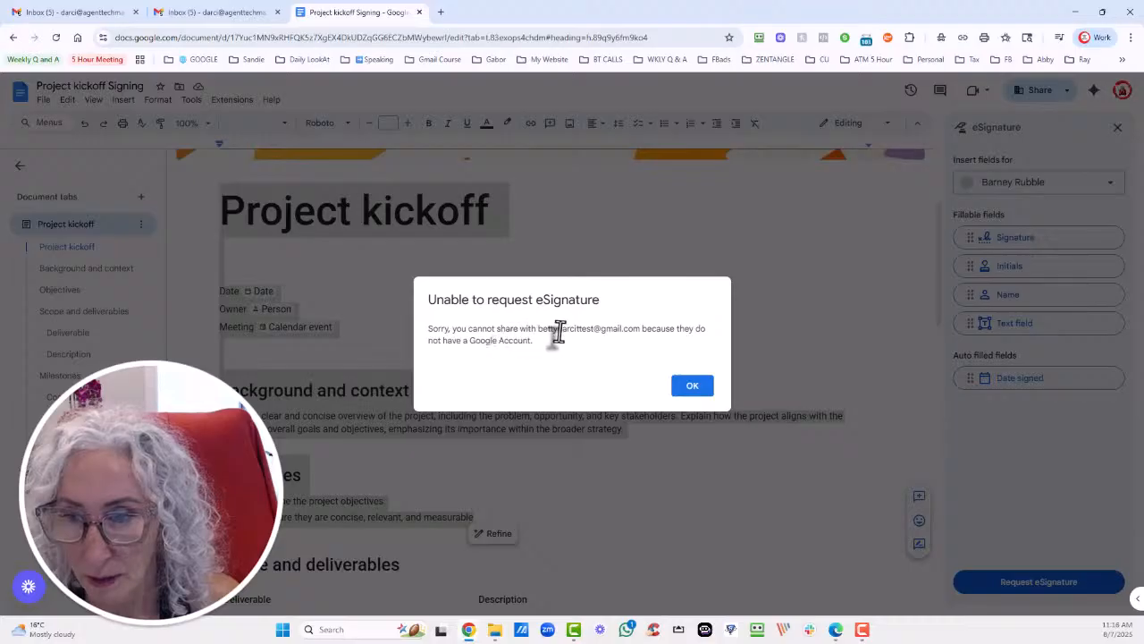
click(688, 386)
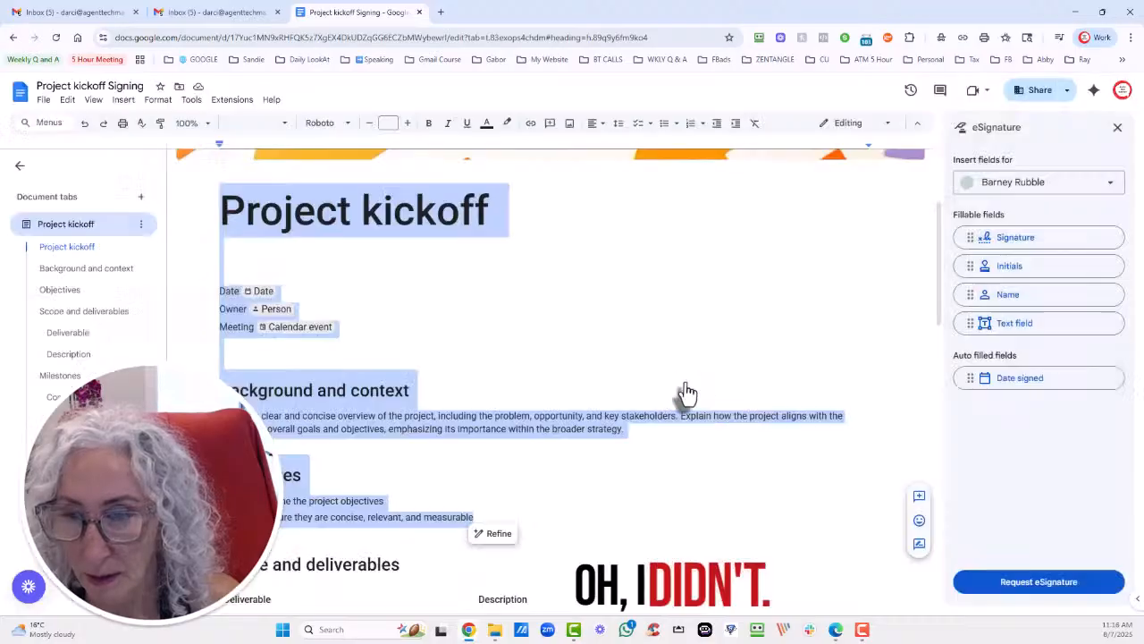
click(979, 583)
click(561, 243)
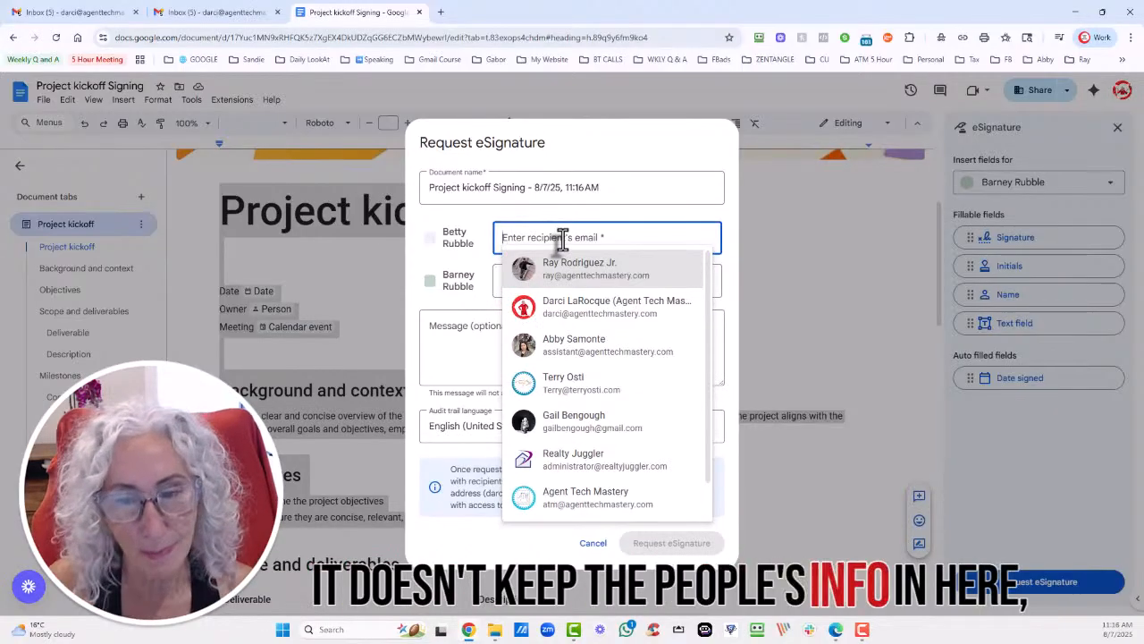
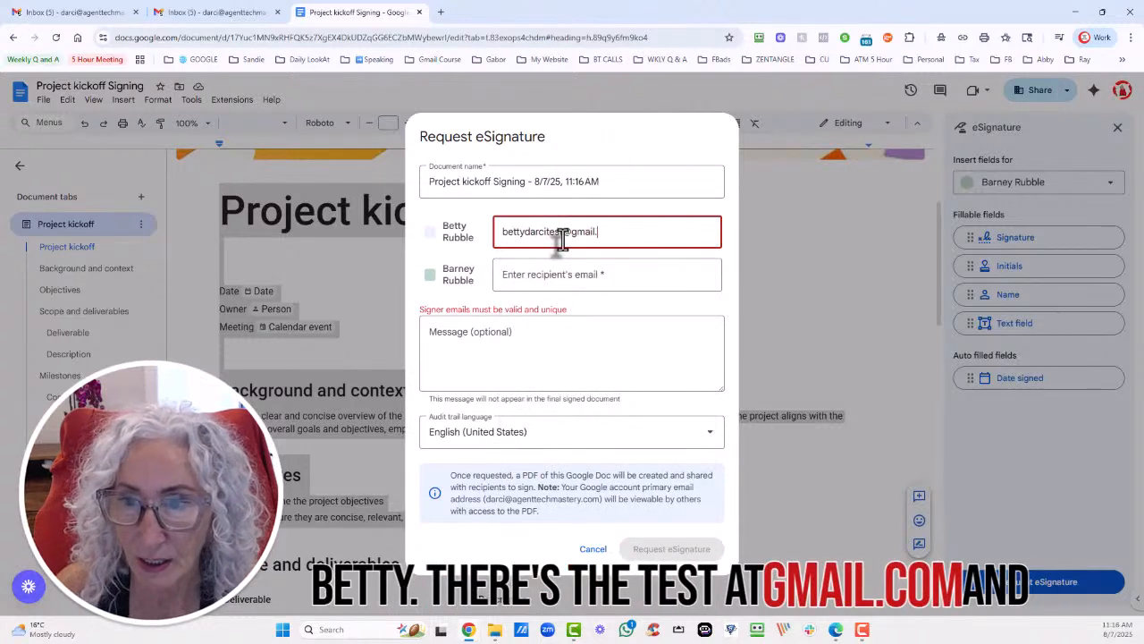
Enter the Gmail addresses for the first and second signers.
key(Tab)
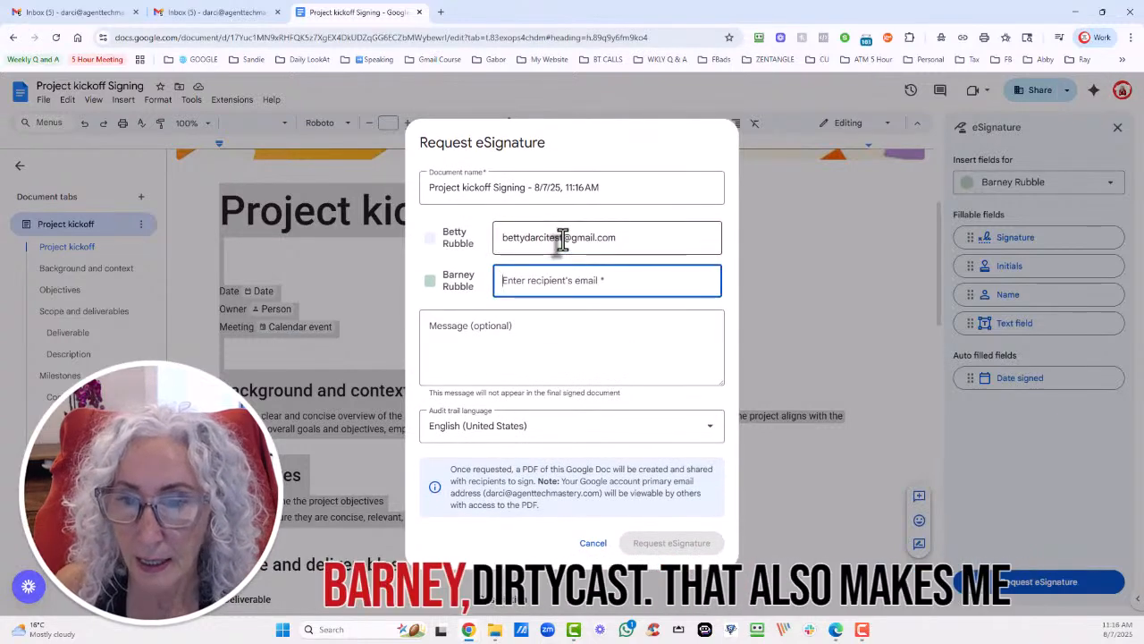
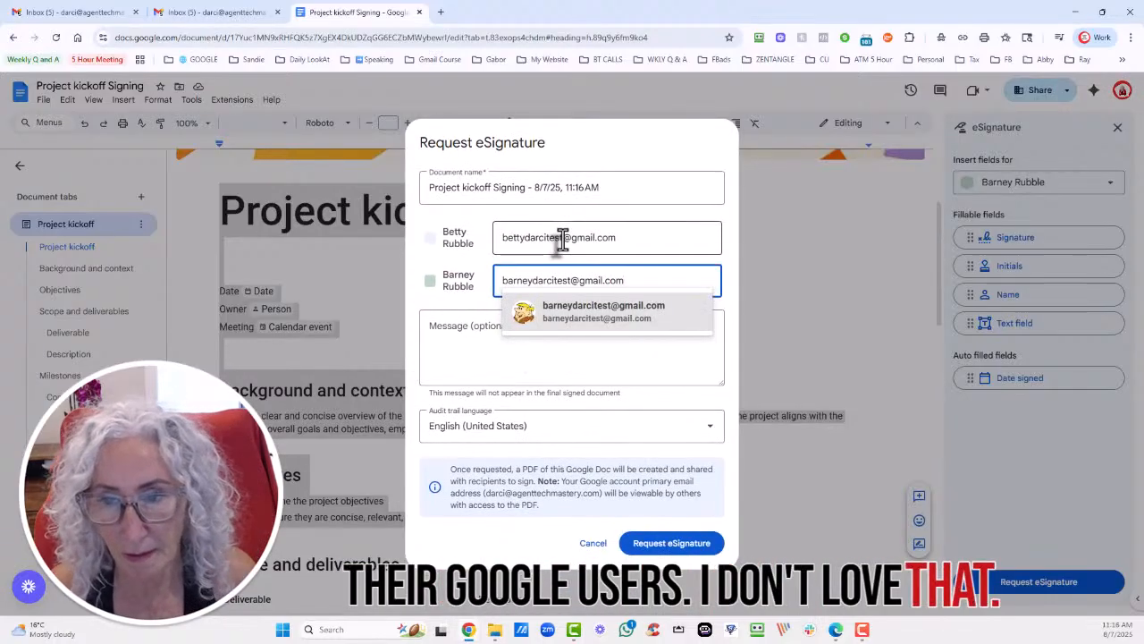
click(583, 329)
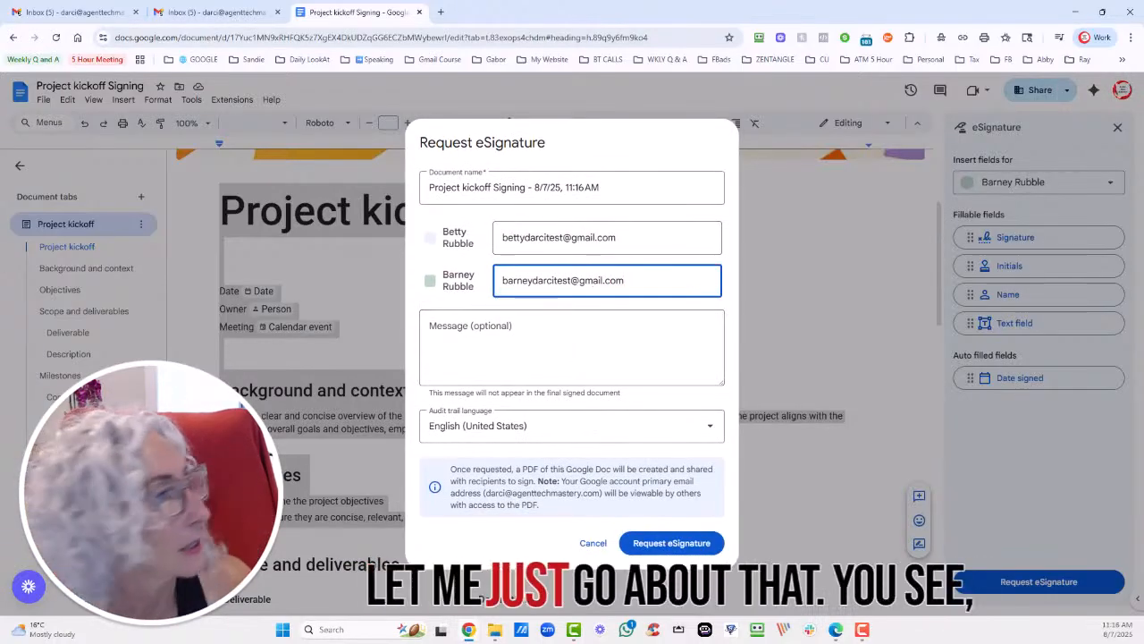
key(alt+Tab)
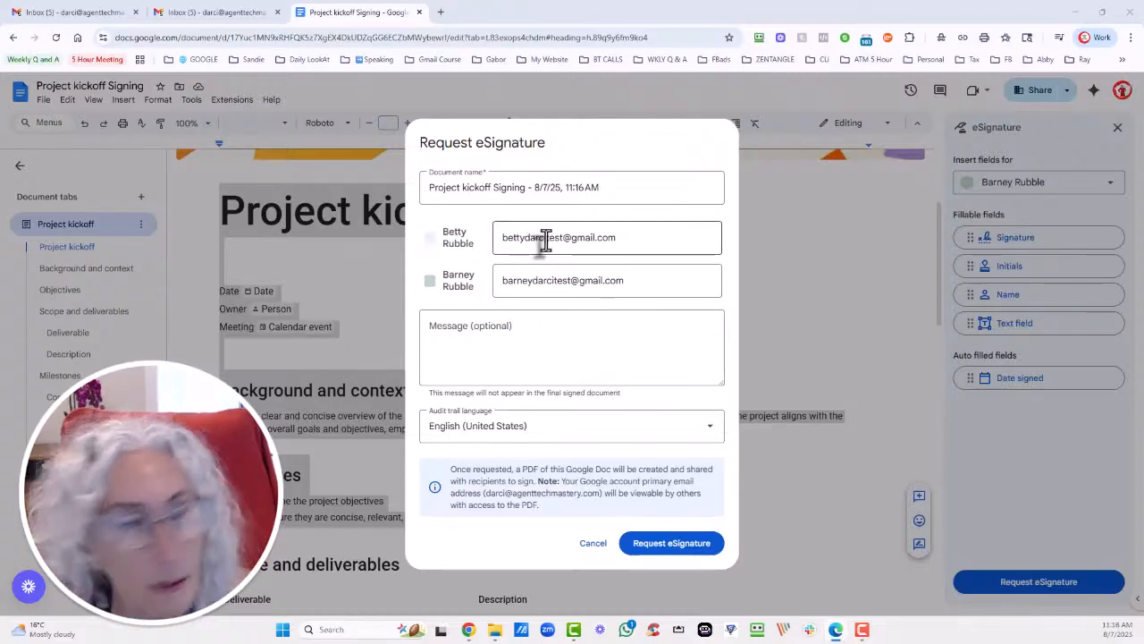
Write a two-line filler message and submit the eSignature request.
click(491, 334)
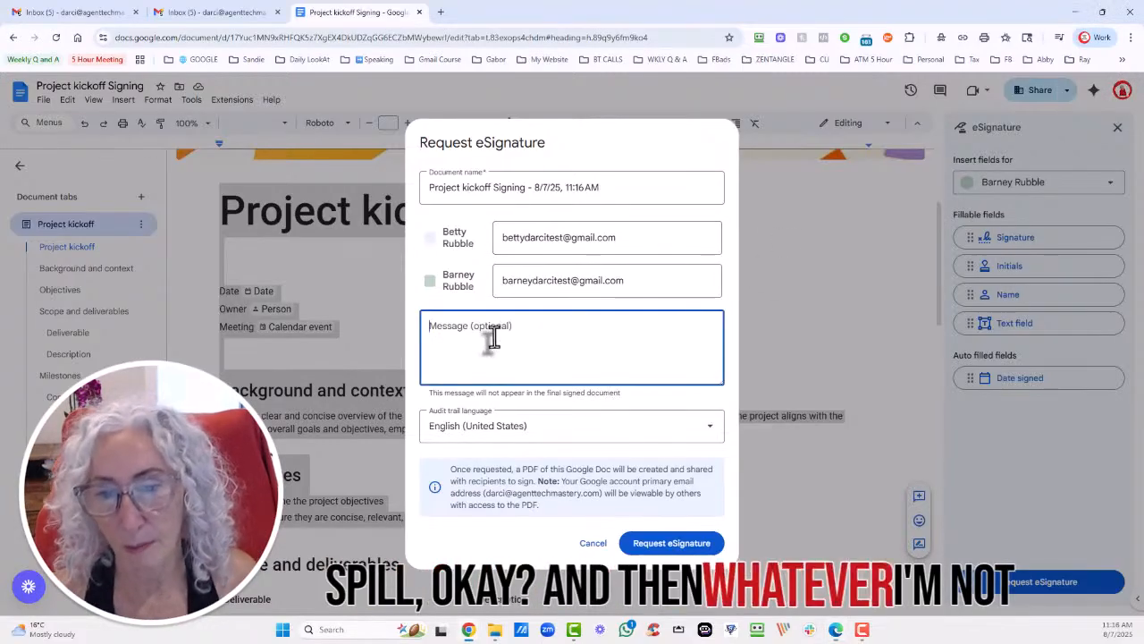
text(xzcZXCzxc)
key(Return)
text(skdjhffasdklh asd)
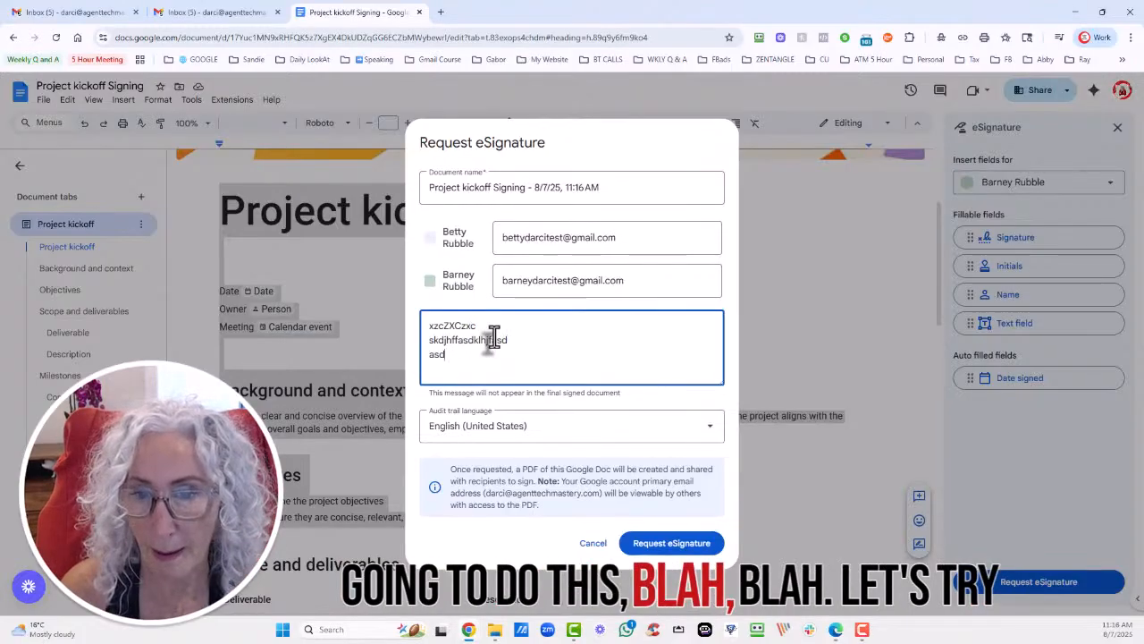
text(;hfasdd;jhfasdf)
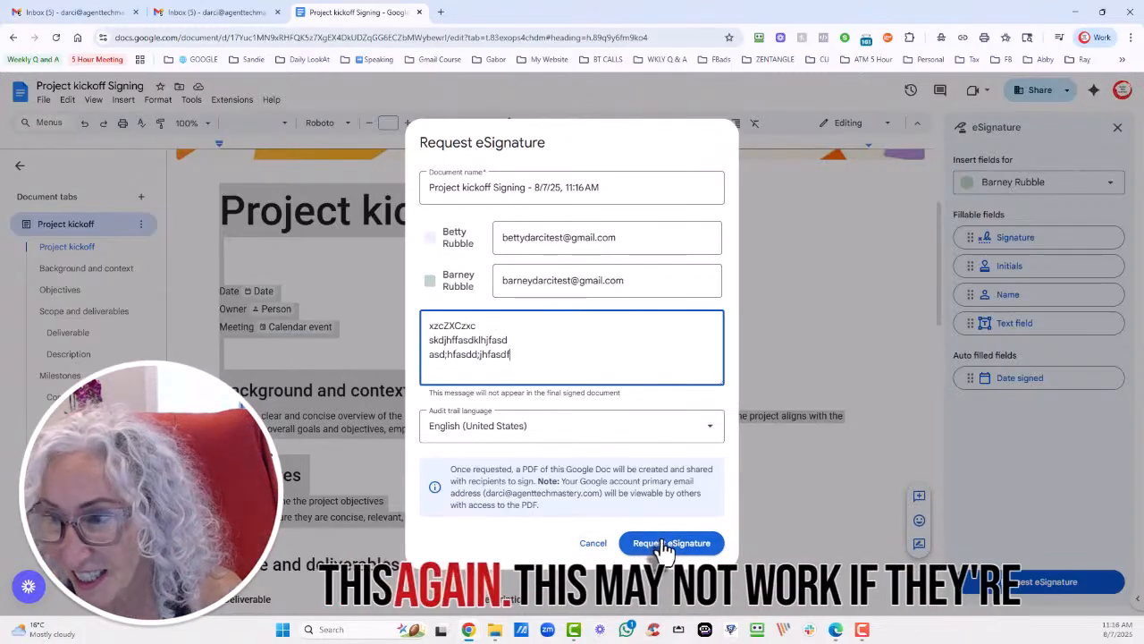
click(661, 542)
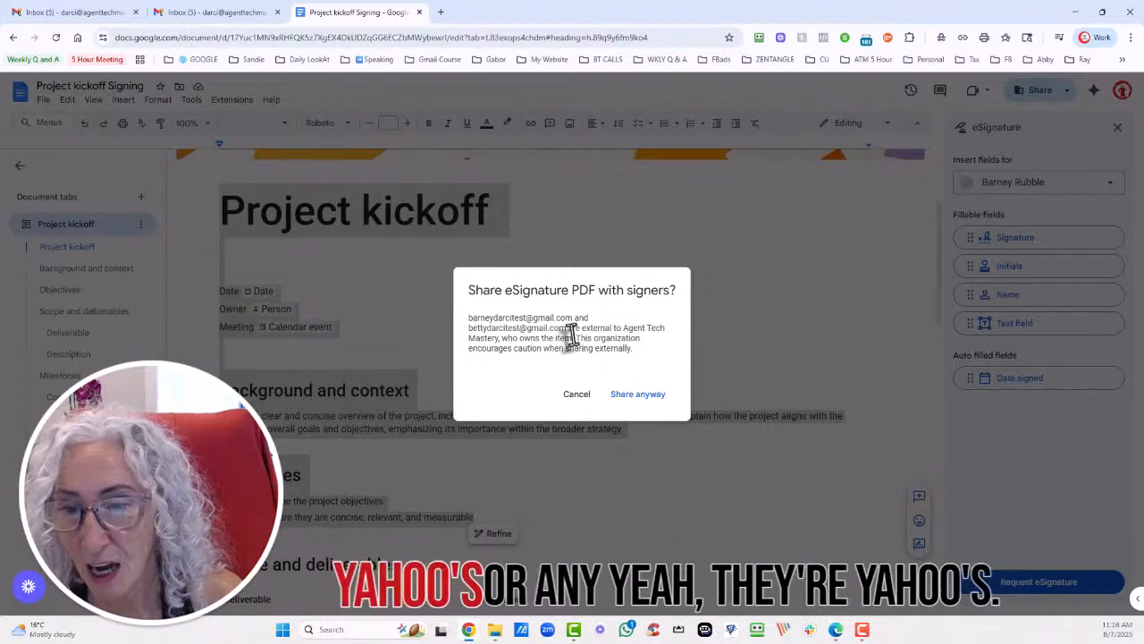
Share the PDF with the external signers anyway and dismiss the request-sent confirmation.
click(638, 402)
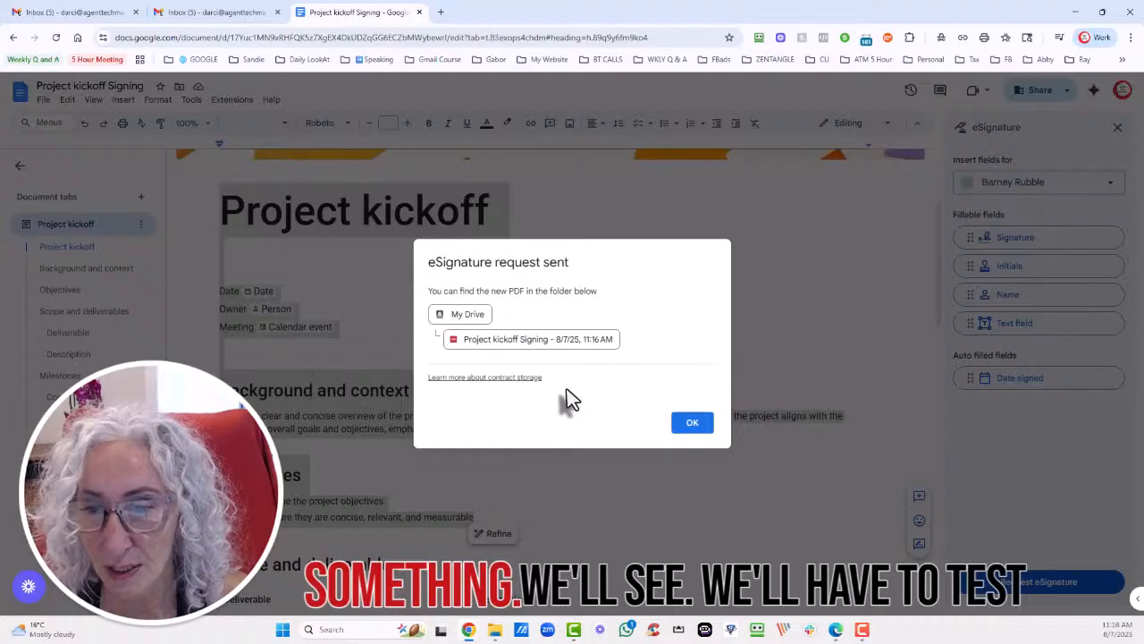
click(687, 423)
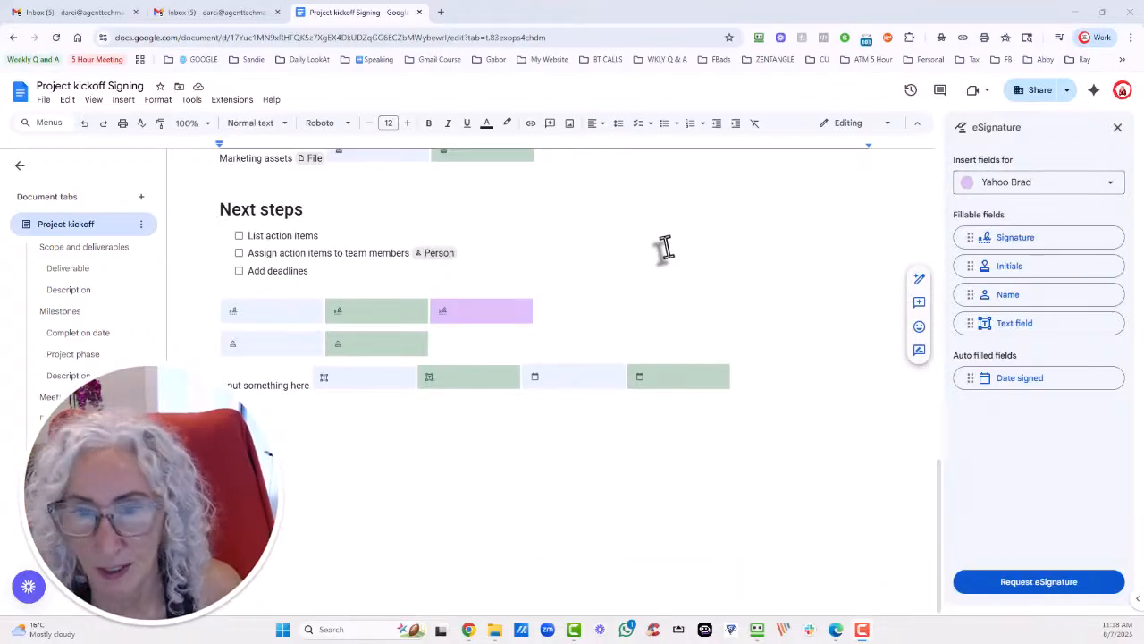
Start a new eSignature request and enter the first signer's Gmail address.
scroll(663, 248, up, 3)
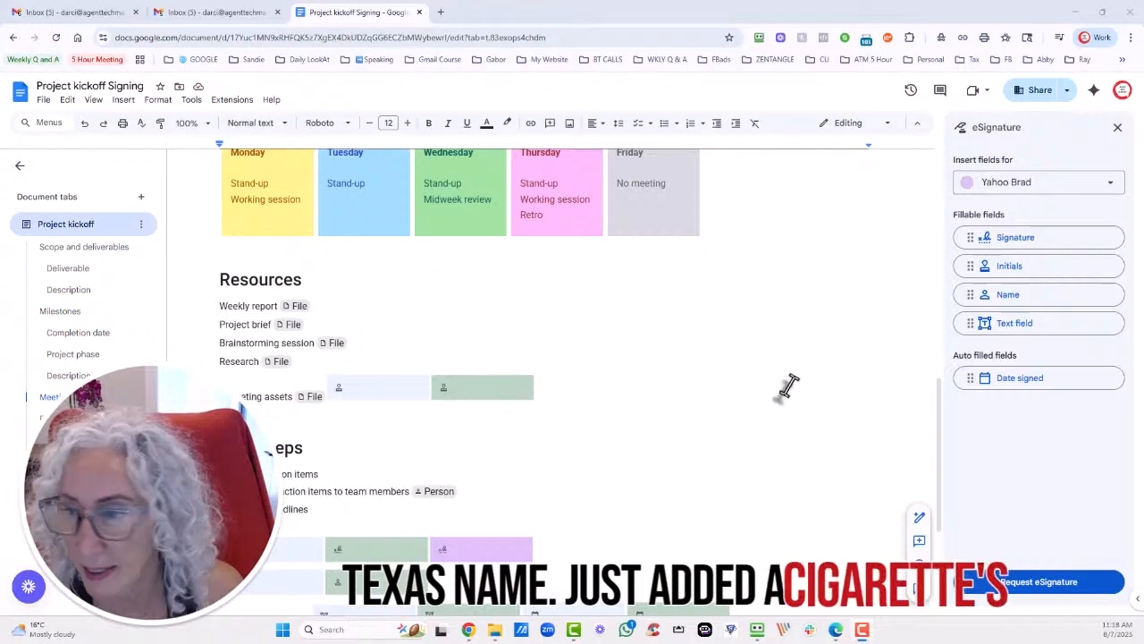
click(1010, 582)
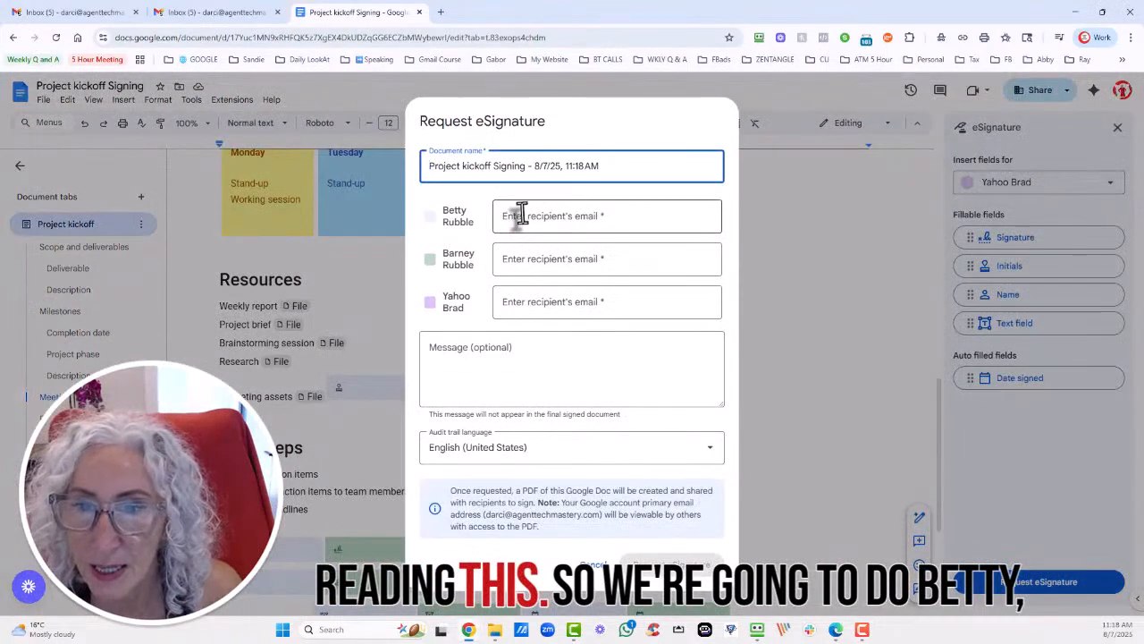
click(522, 215)
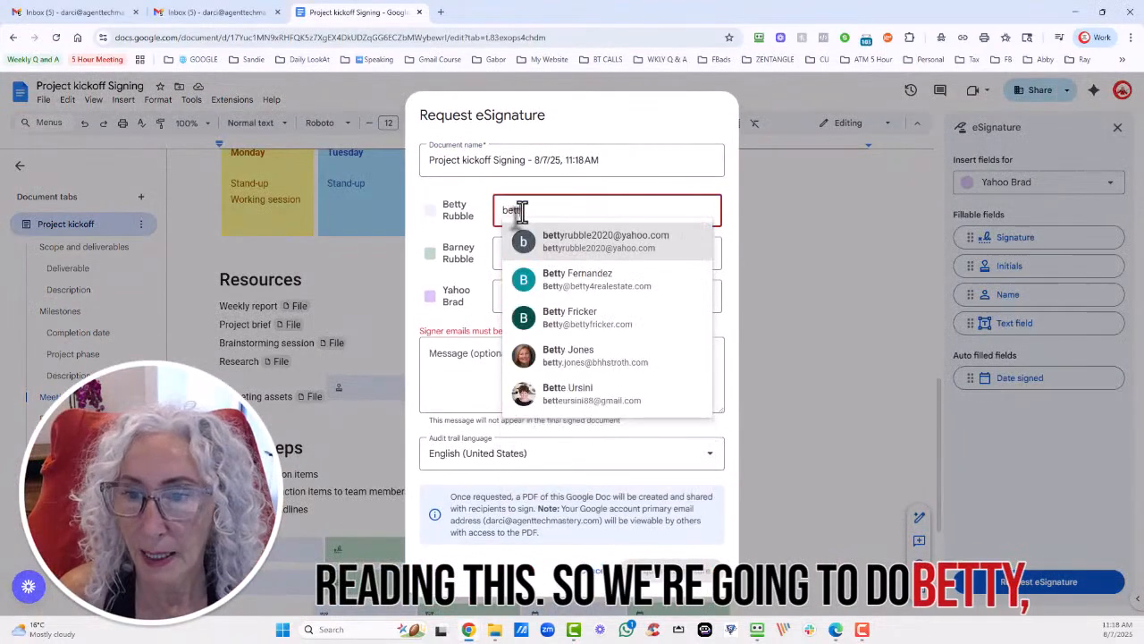
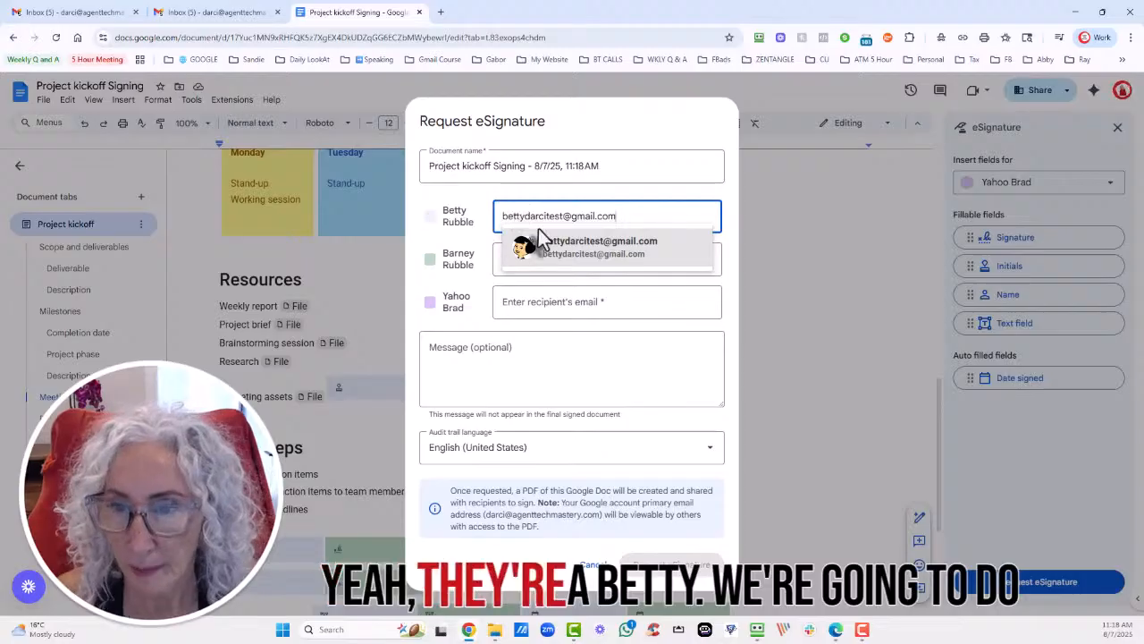
click(547, 255)
Enter the second signer's Gmail address and the third signer's Yahoo address, checking it in RoboForm.
click(531, 258)
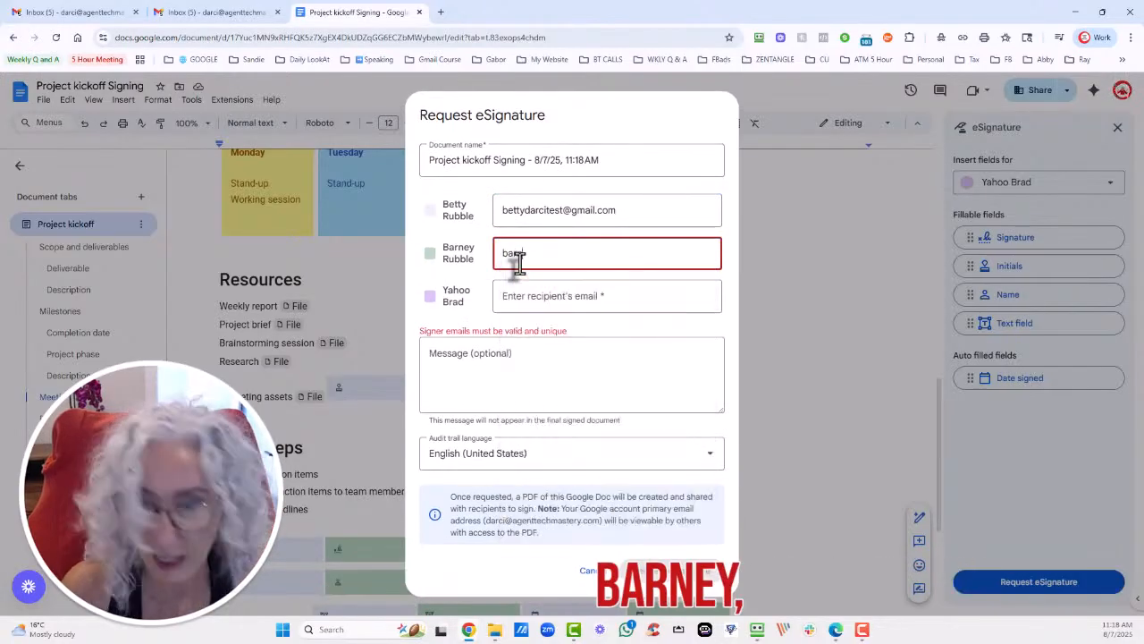
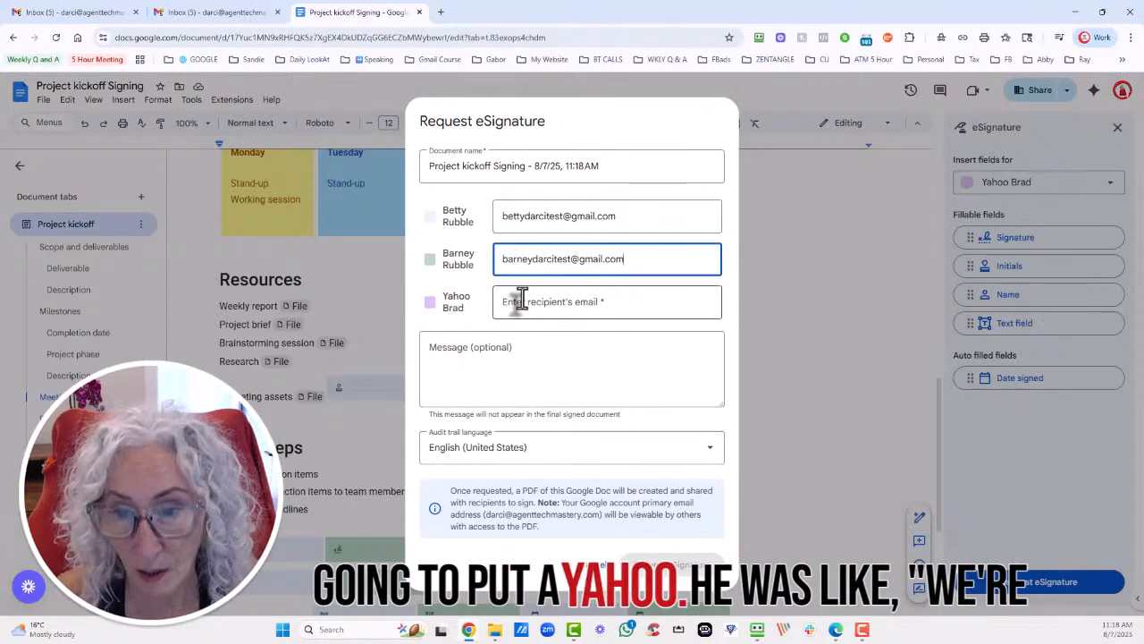
click(522, 298)
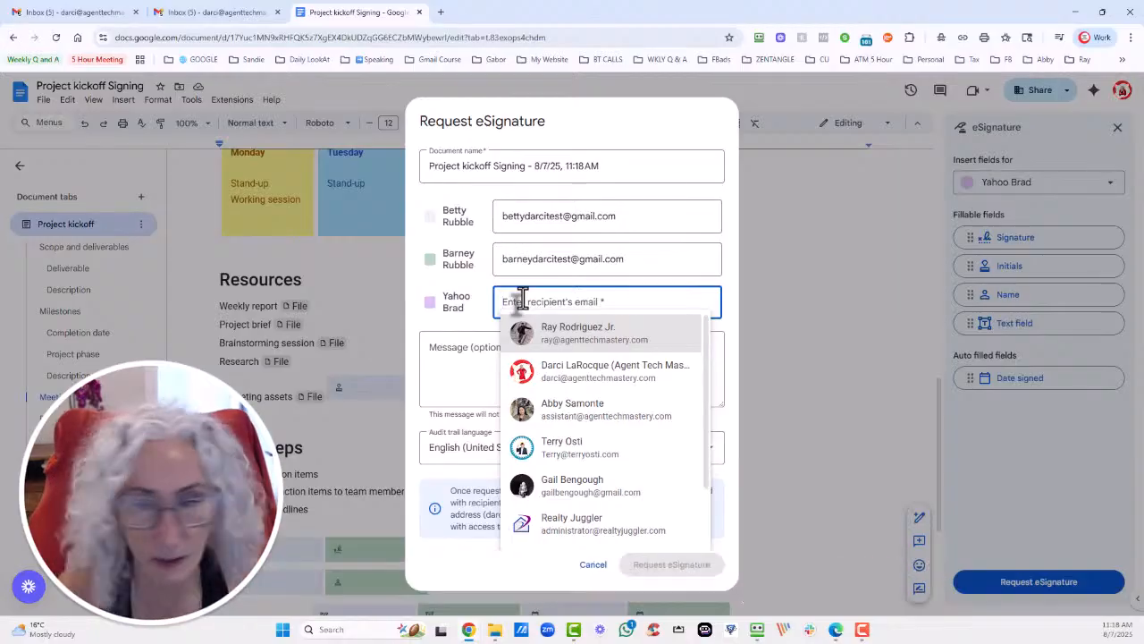
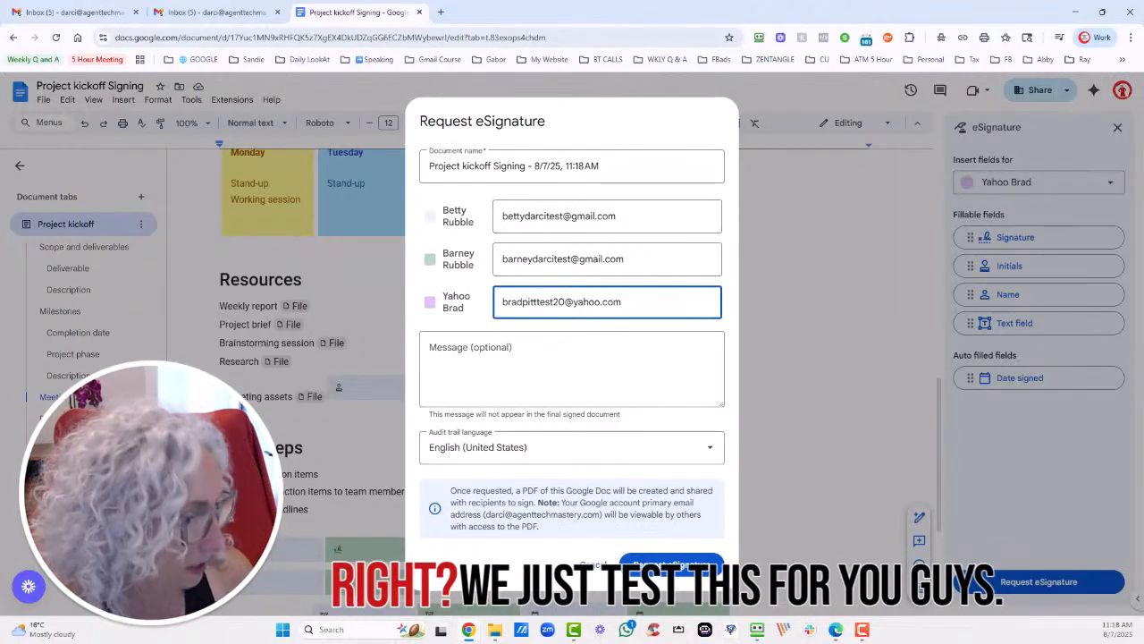
key(alt+Tab)
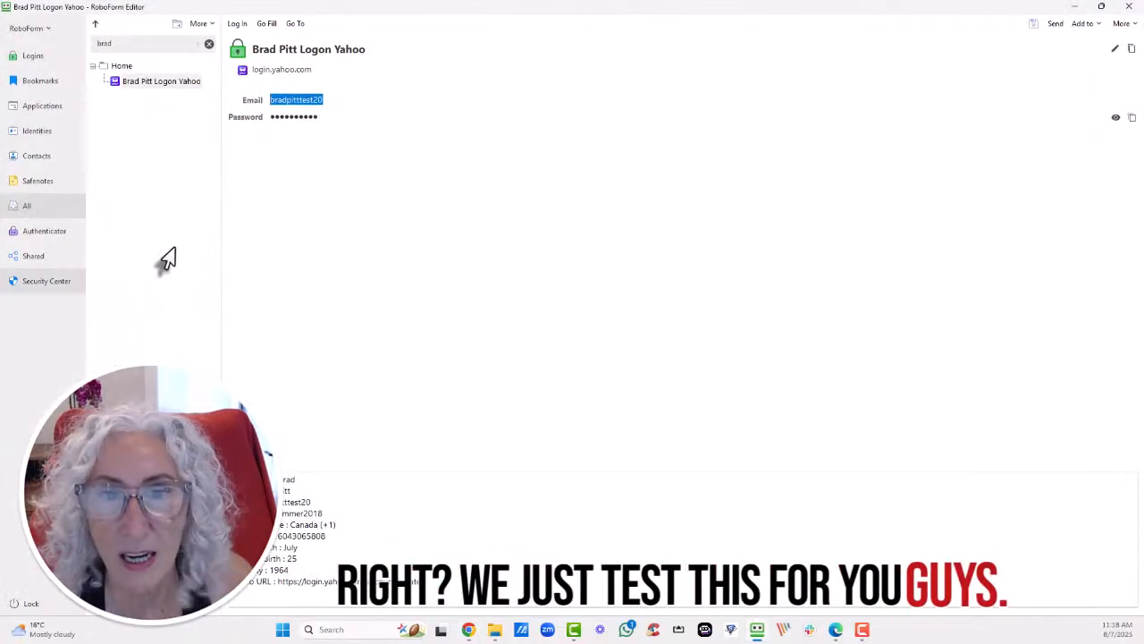
key(alt+Tab)
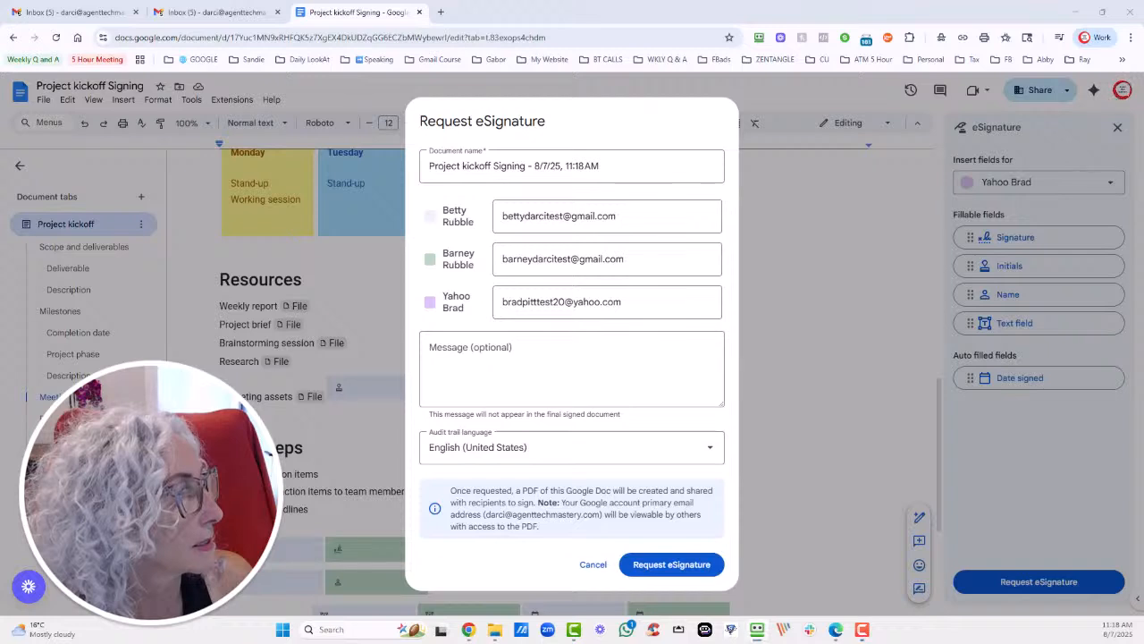
Write a two-line filler message for the three signers.
click(529, 363)
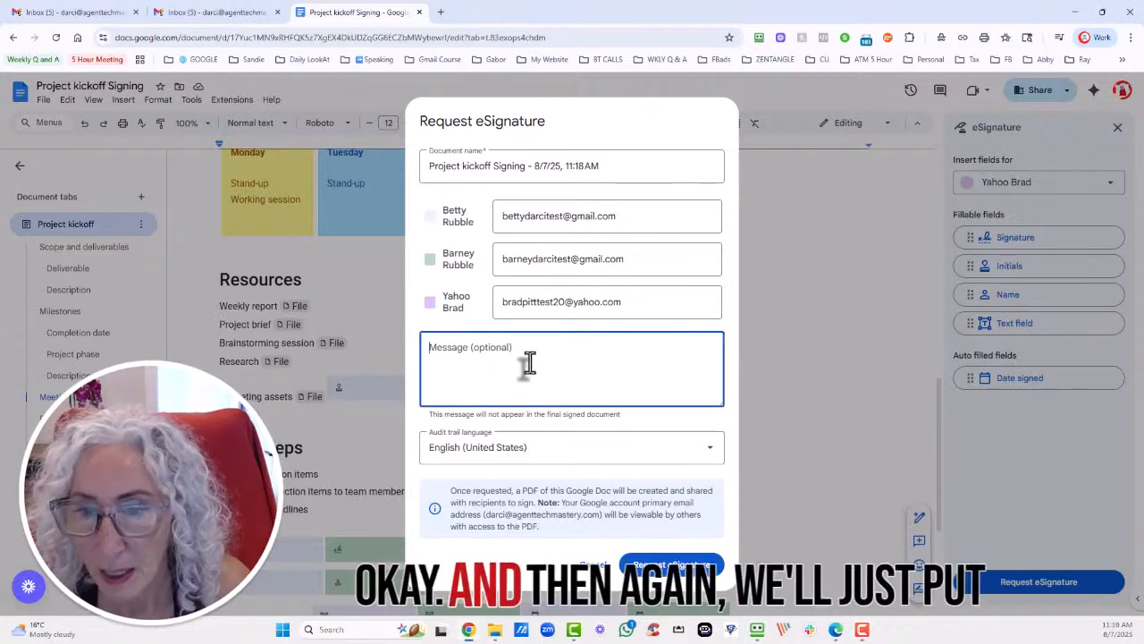
text(asdfsadfasdf)
key(Return)
text(asdf)
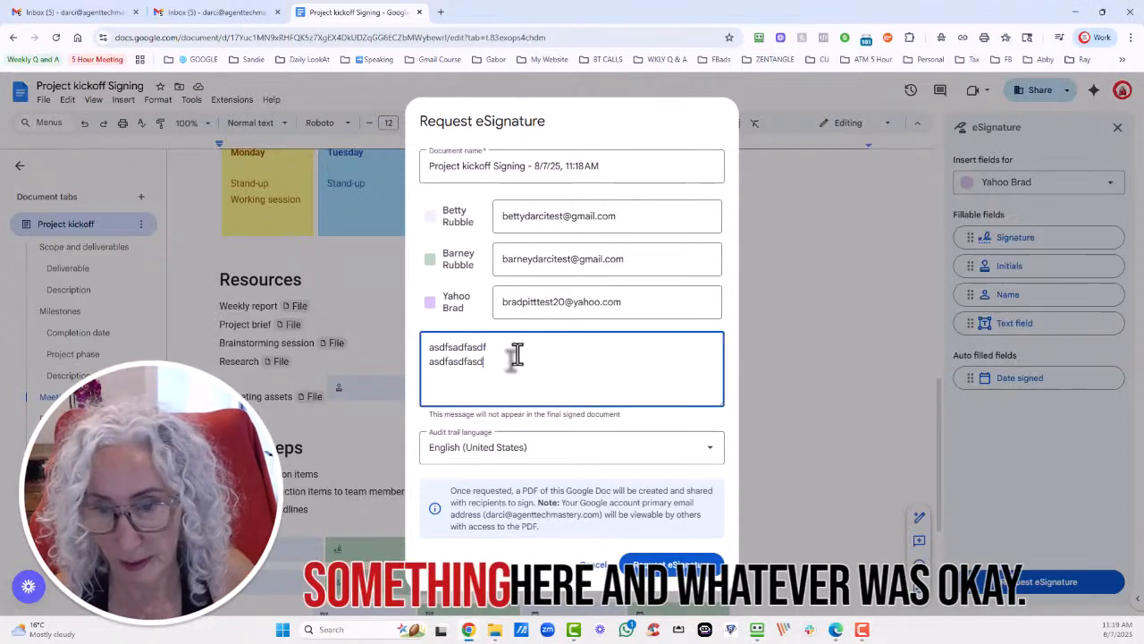
text(sadfasdf sadf)
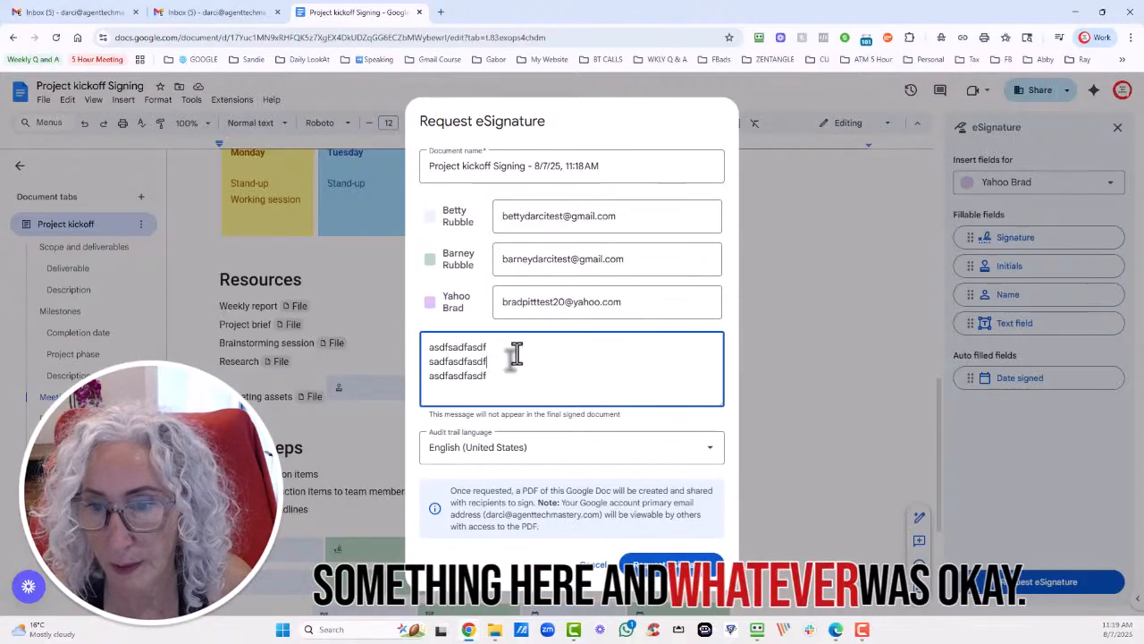
Submit the request, share the PDF externally anyway, and dismiss the confirmation.
click(684, 568)
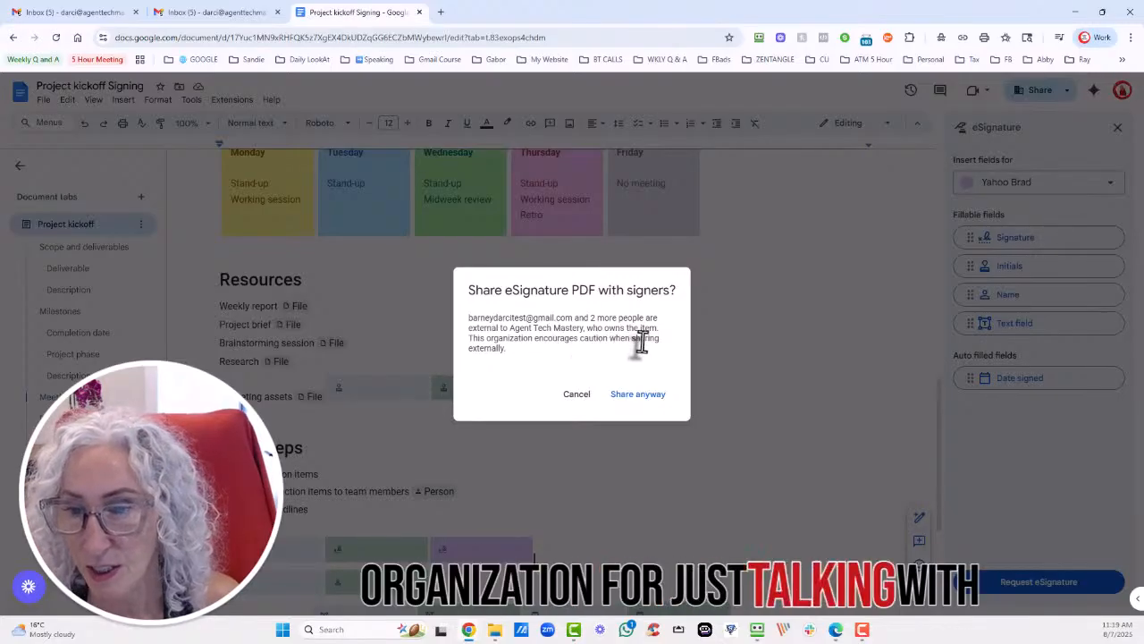
click(637, 394)
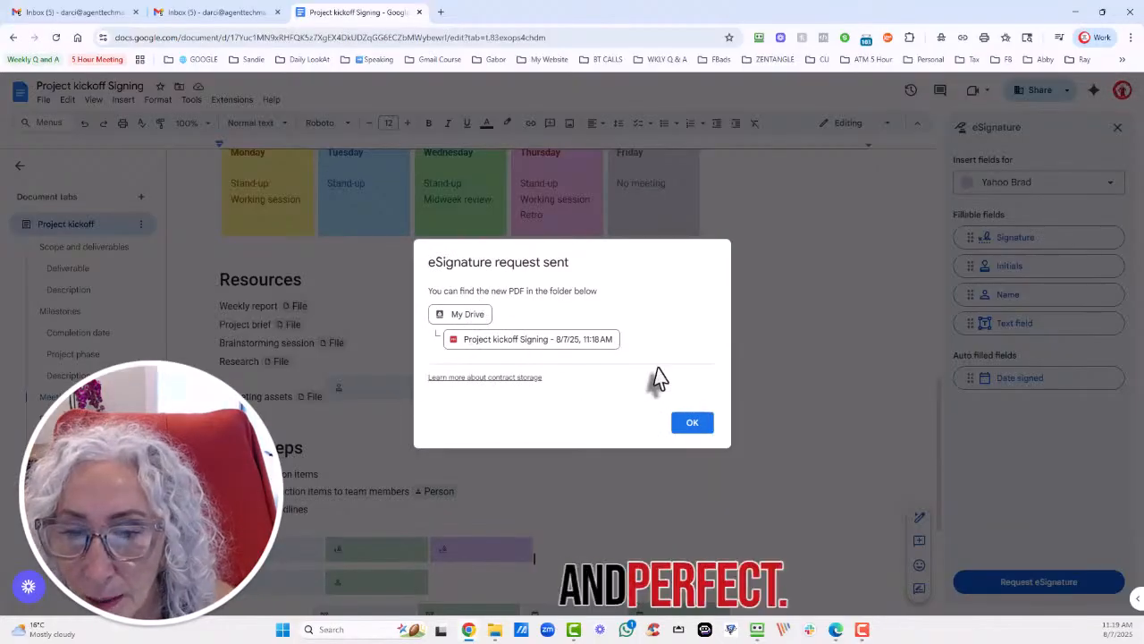
click(692, 423)
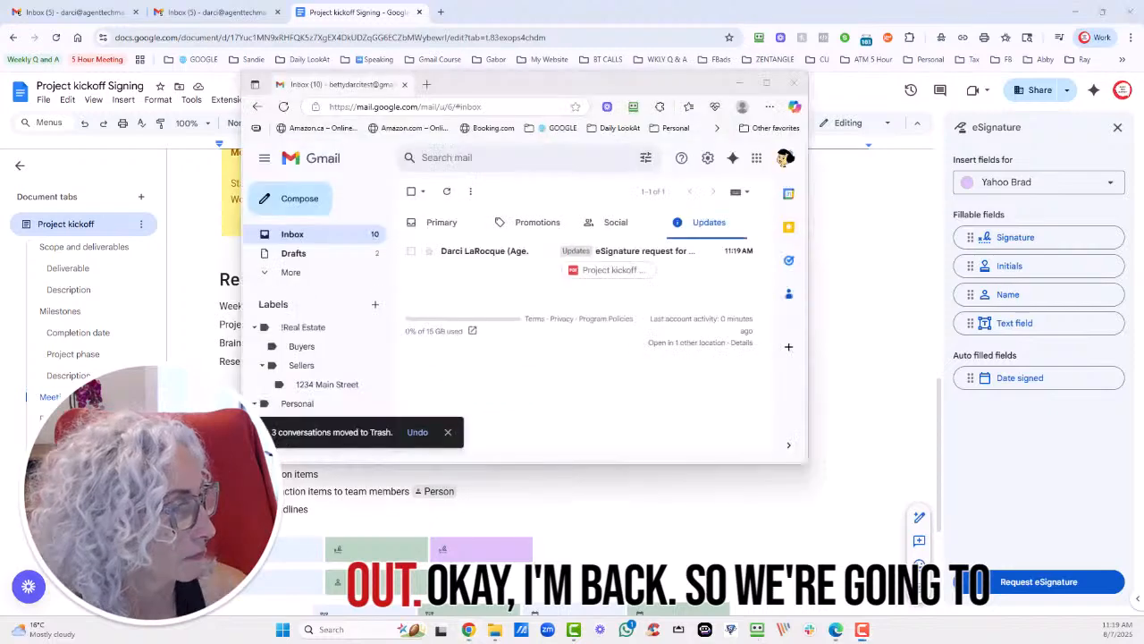
Maximize Gmail, open the eSignature request email, and open its document link in an InPrivate window.
click(766, 83)
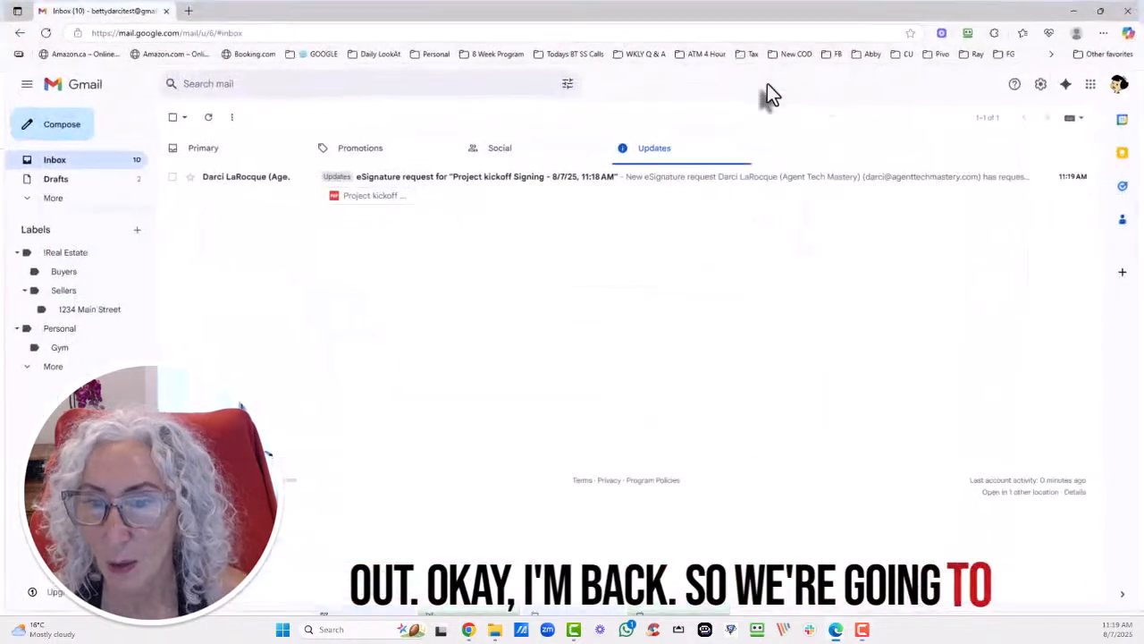
click(485, 192)
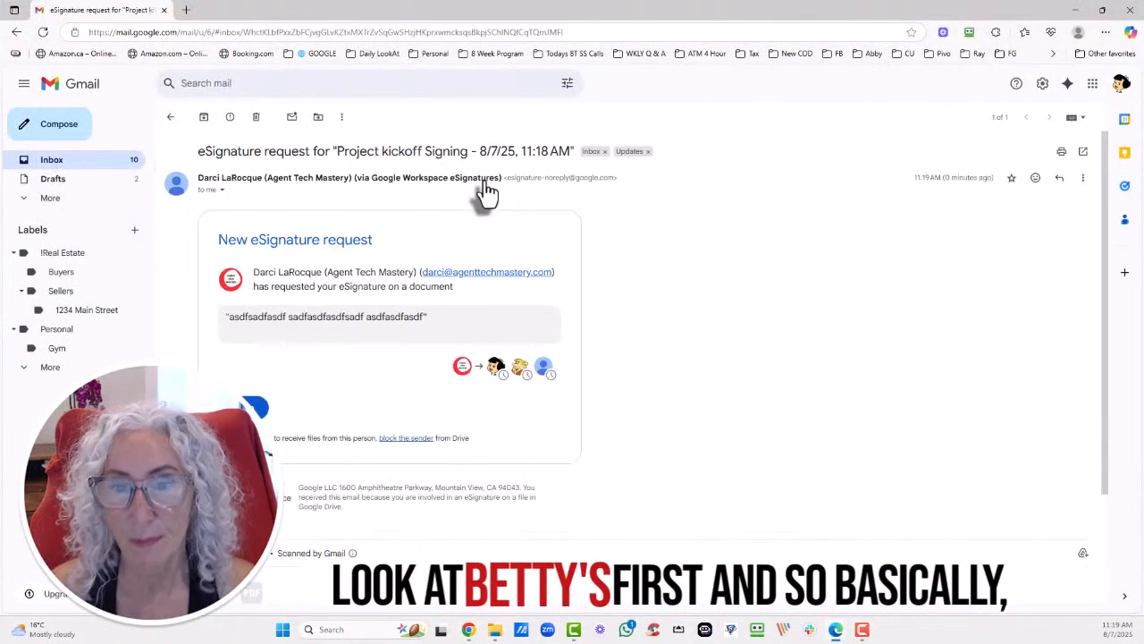
mouse_move(484, 184)
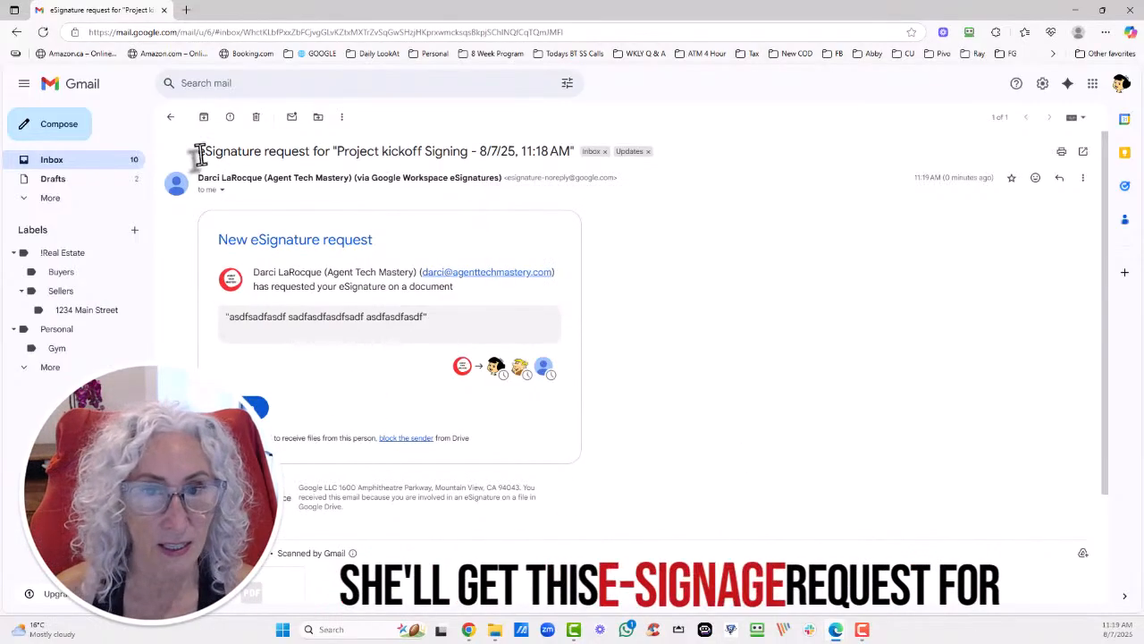
triple_click(317, 321)
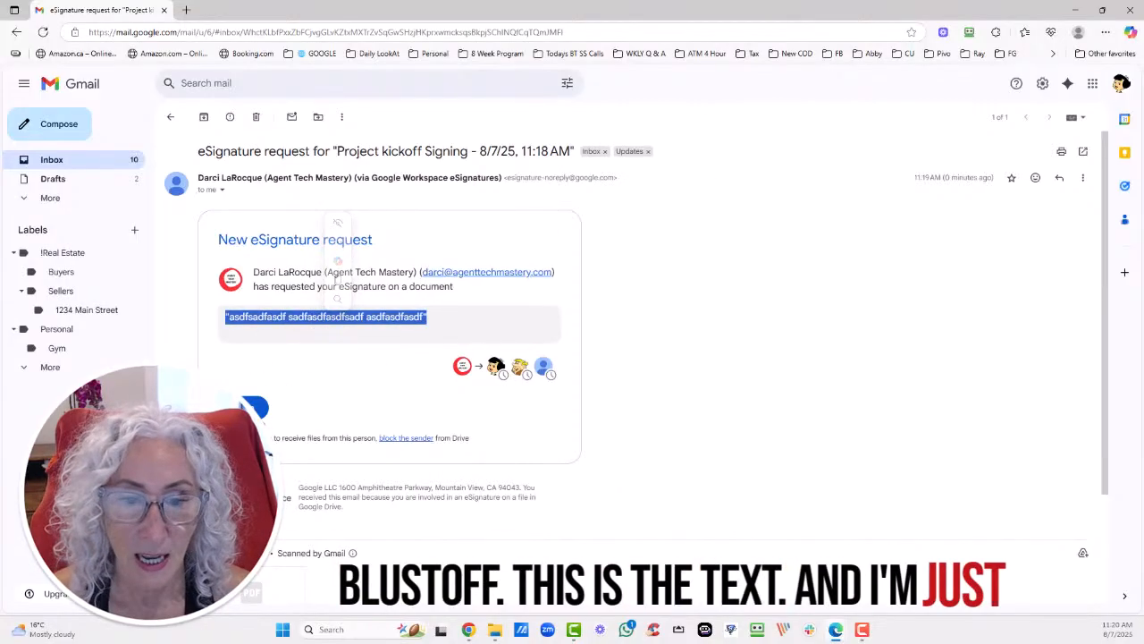
right_click(253, 204)
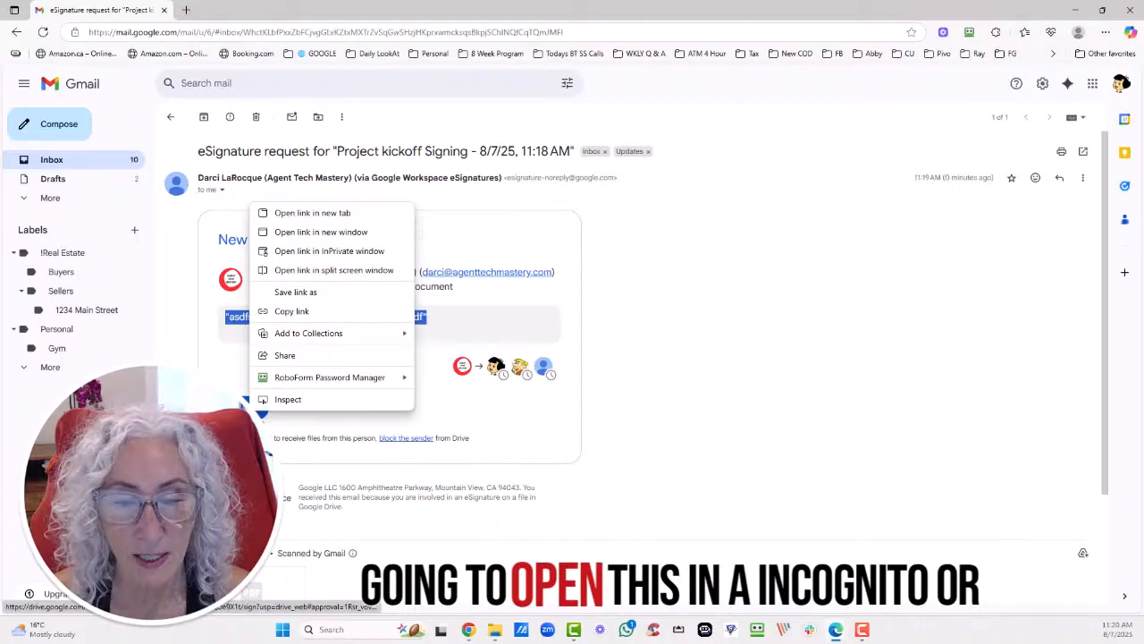
click(358, 254)
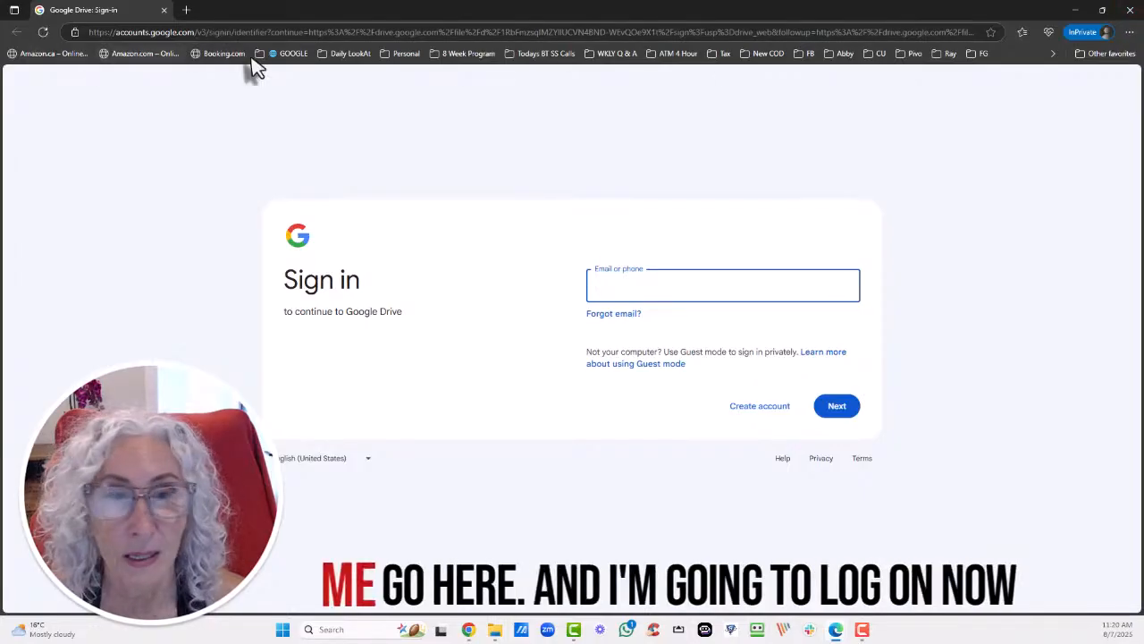
click(1078, 12)
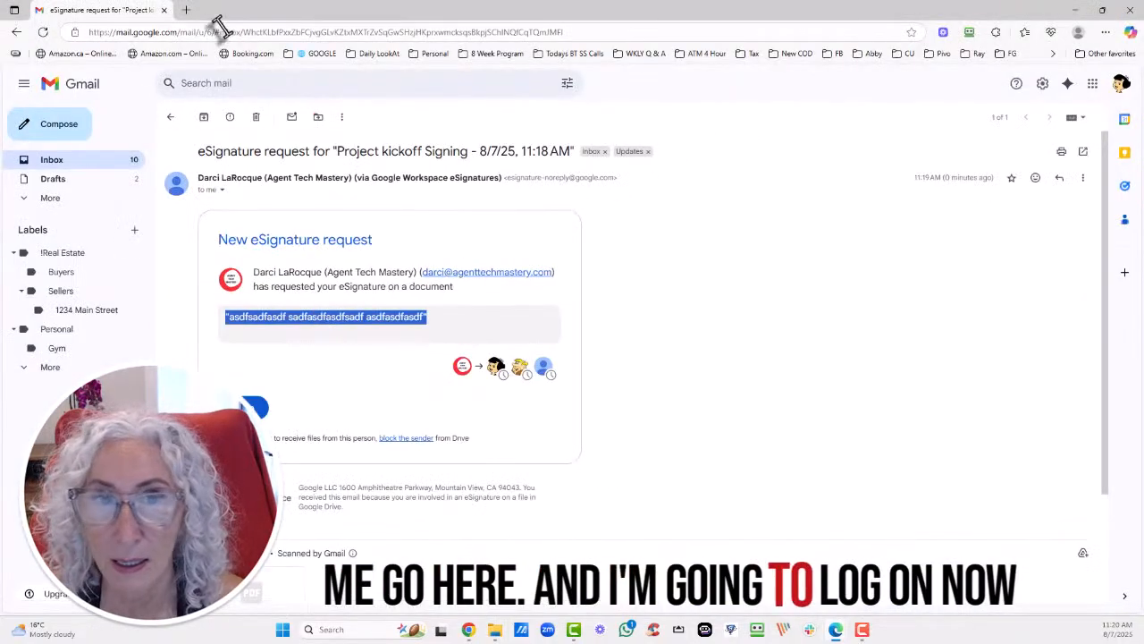
Sign in to the saved Yahoo test account in a new tab, passing the robot check and skipping security review.
click(186, 12)
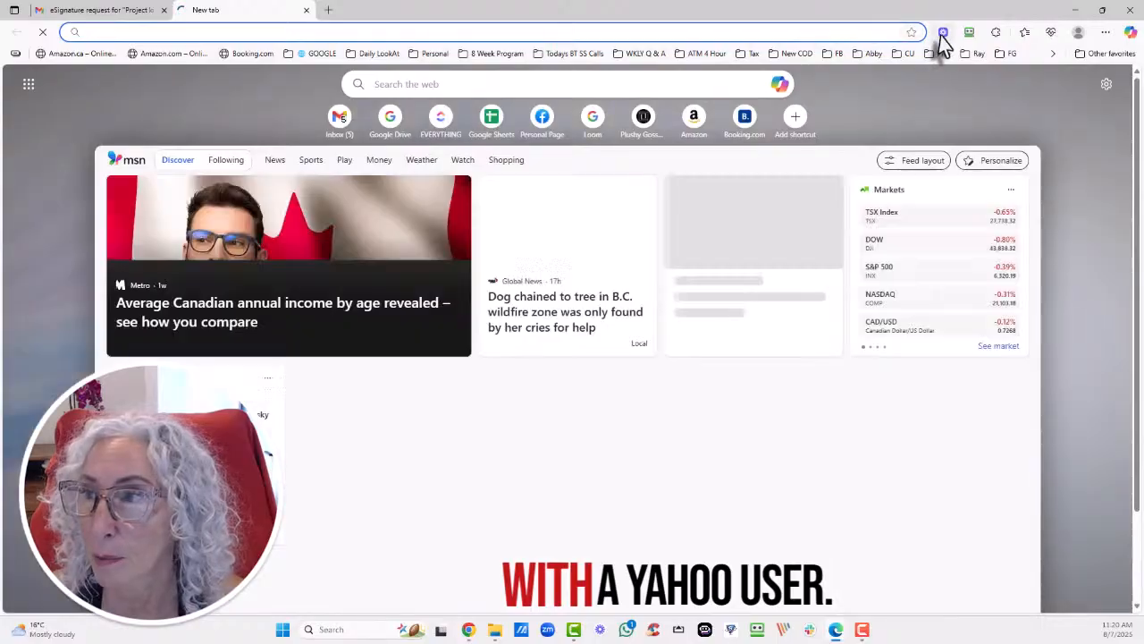
click(969, 33)
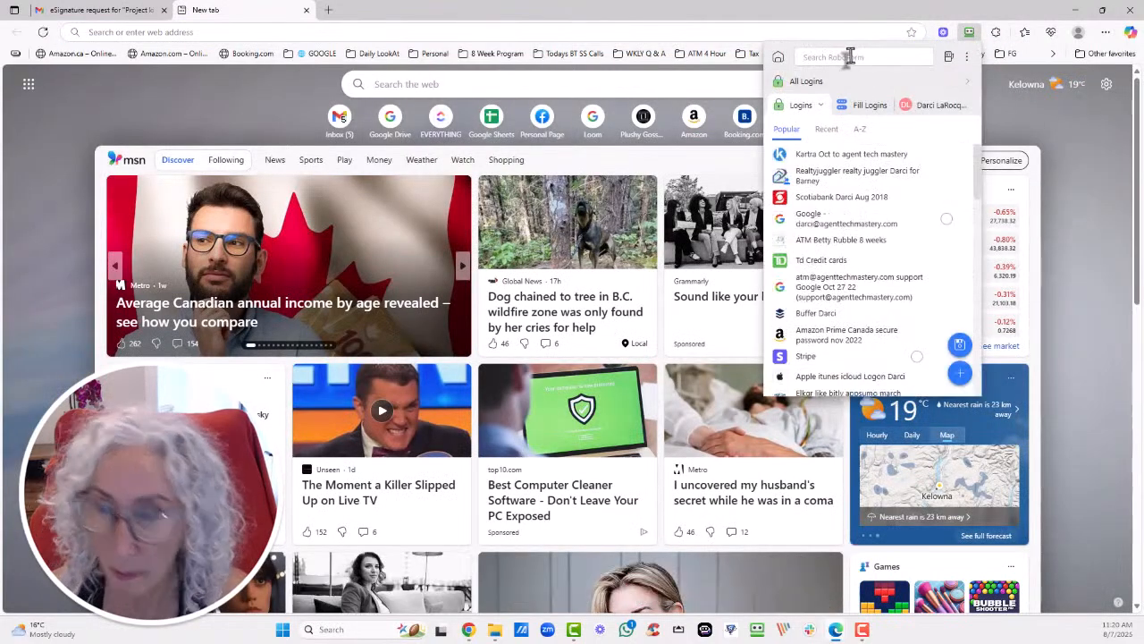
text(yahoo)
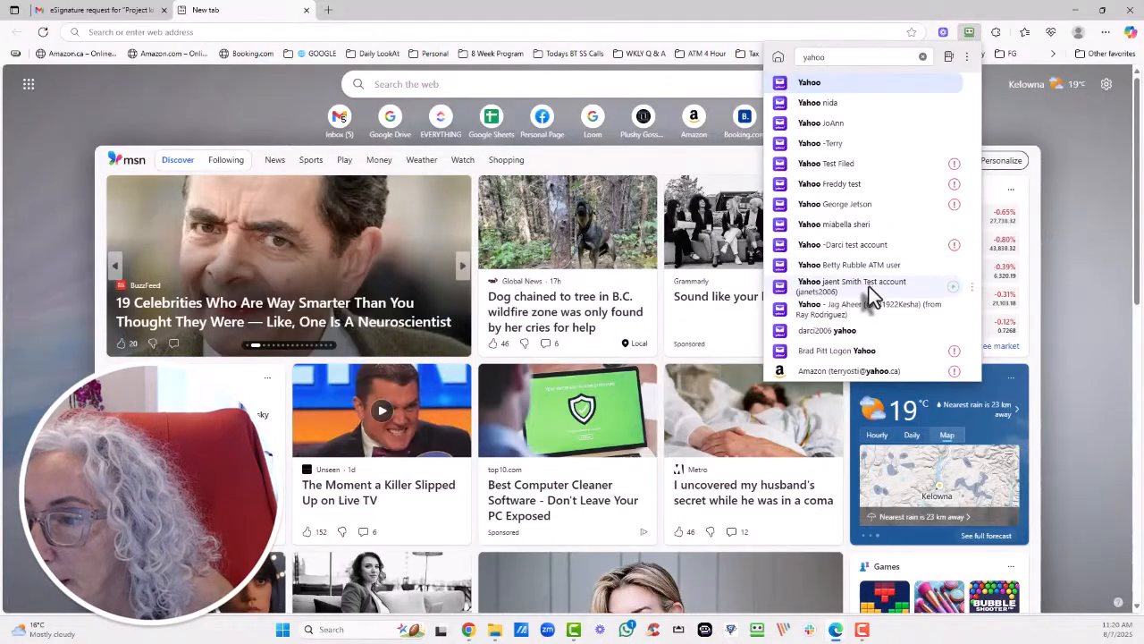
click(860, 350)
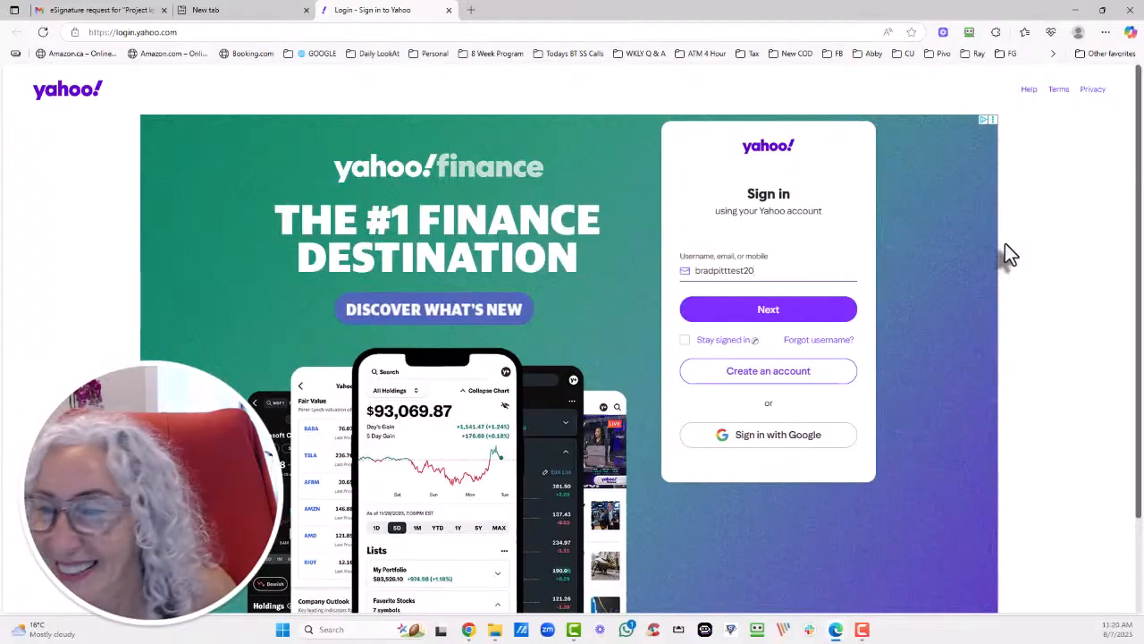
click(836, 311)
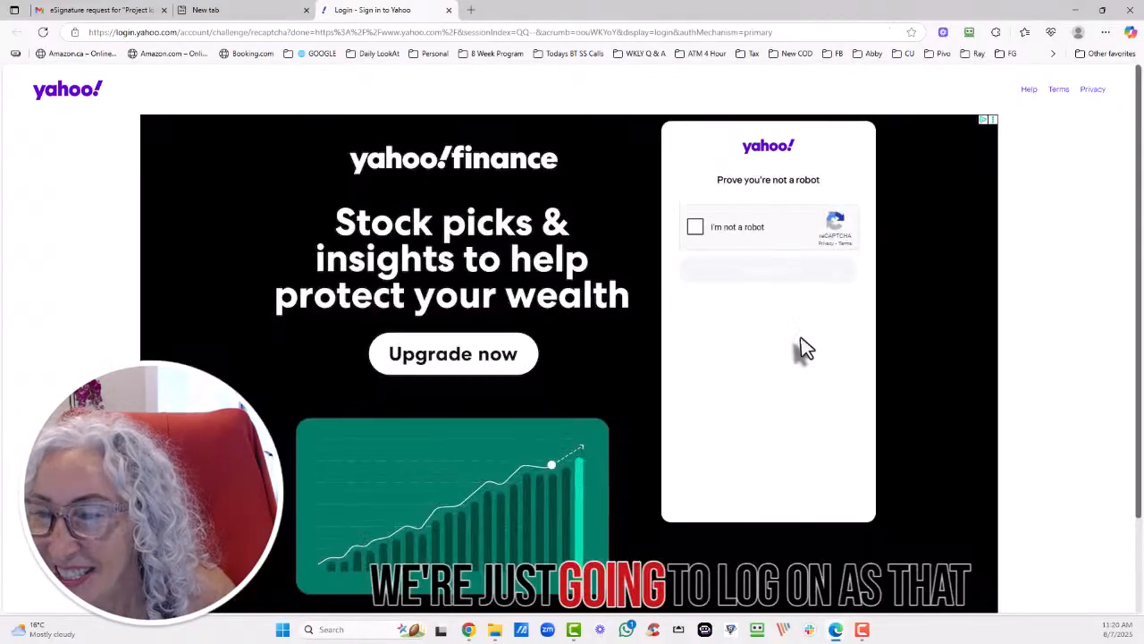
click(695, 227)
click(771, 271)
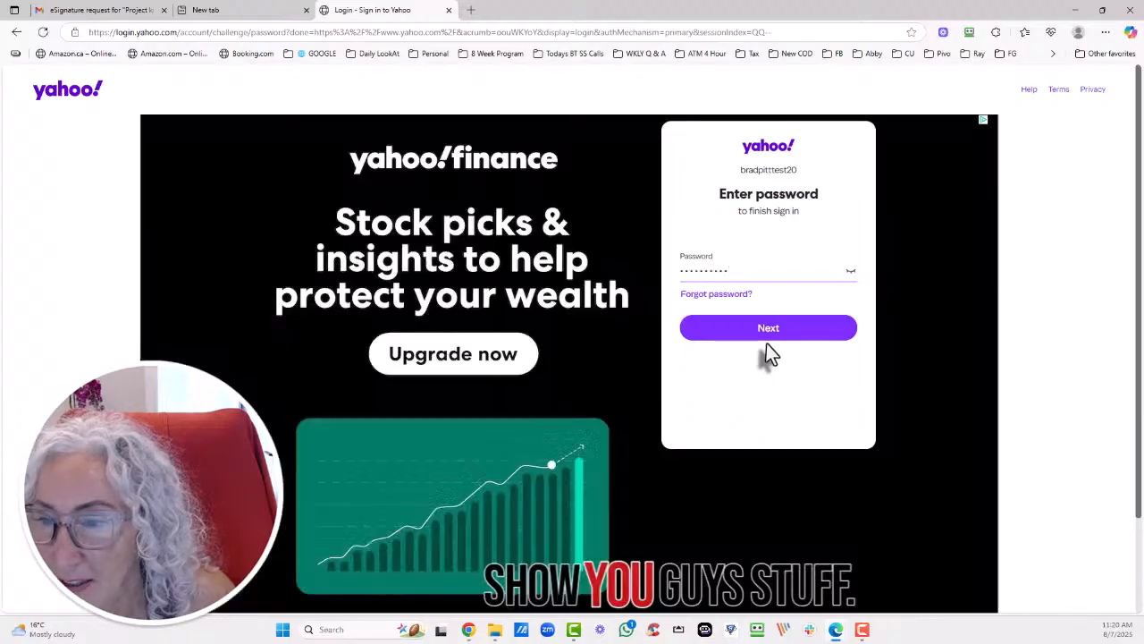
click(766, 338)
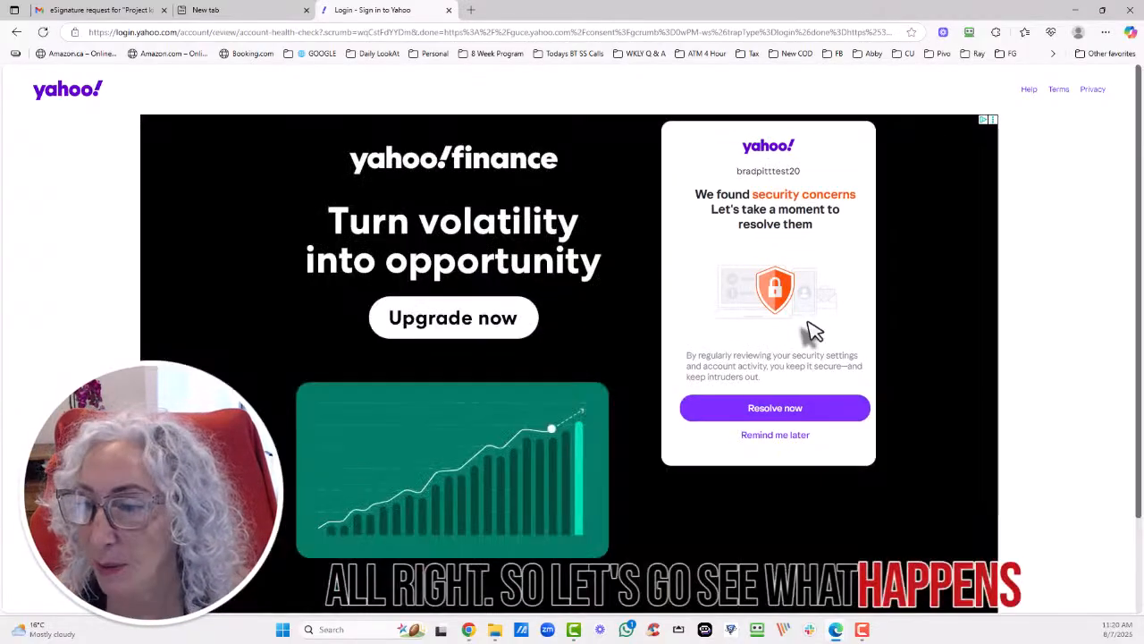
click(777, 436)
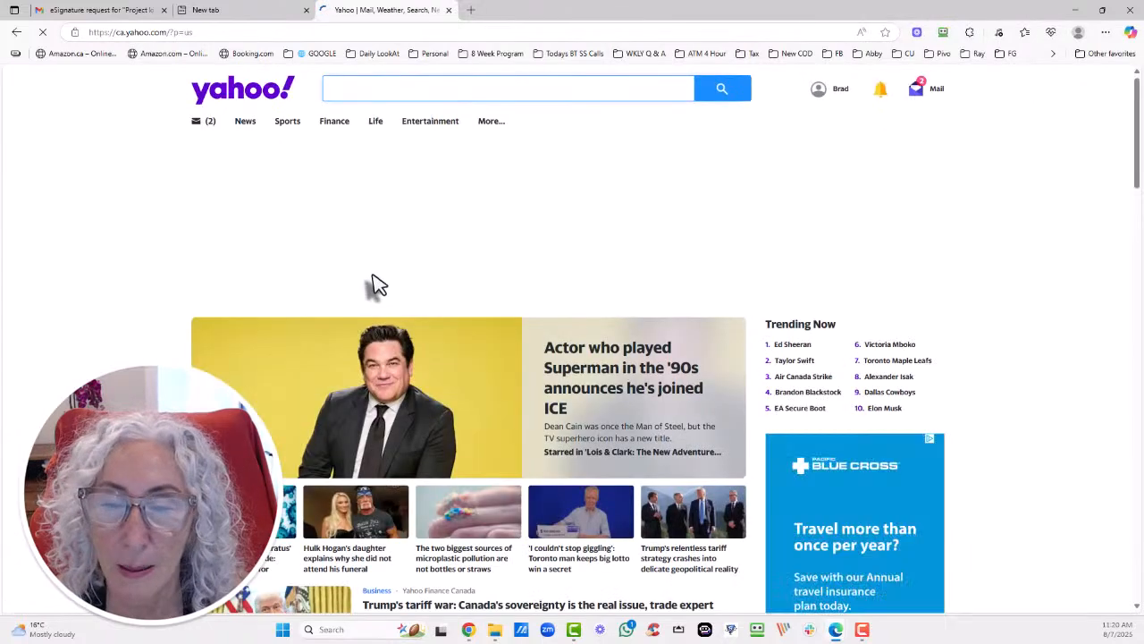
Open Yahoo Mail, get through the onboarding tour, and open the document from the Project kickoff Signing email.
click(921, 93)
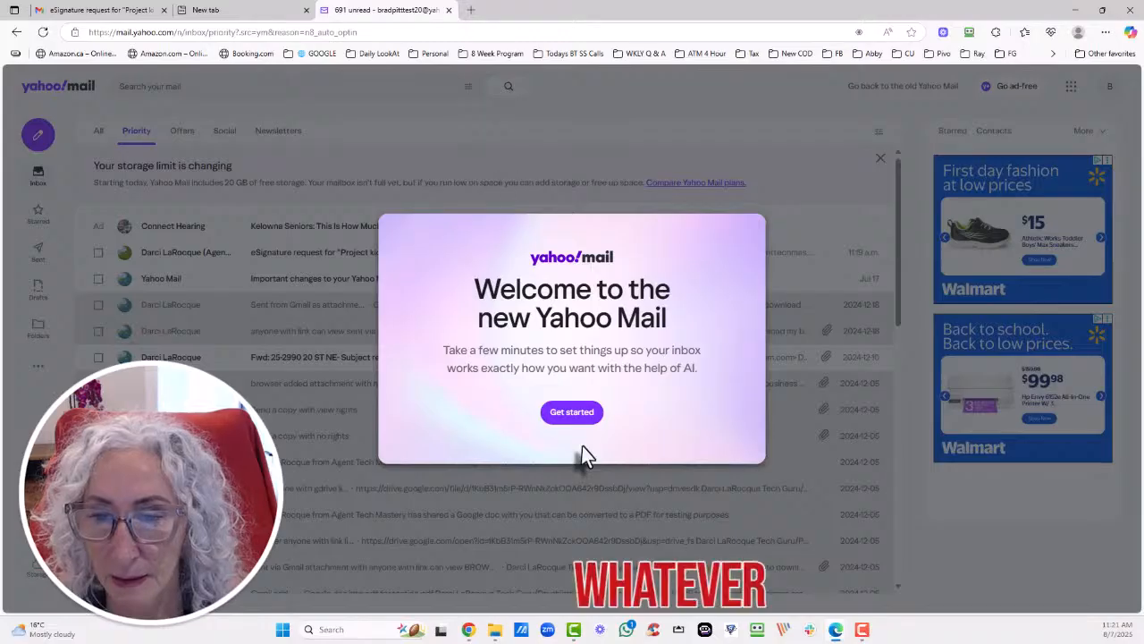
click(572, 412)
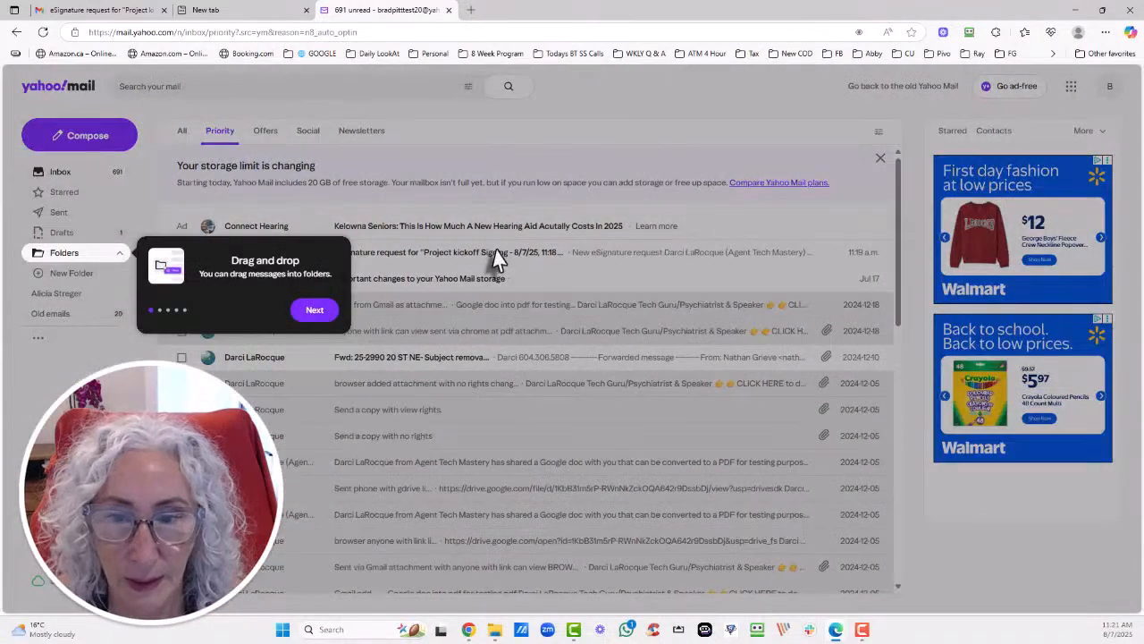
click(315, 309)
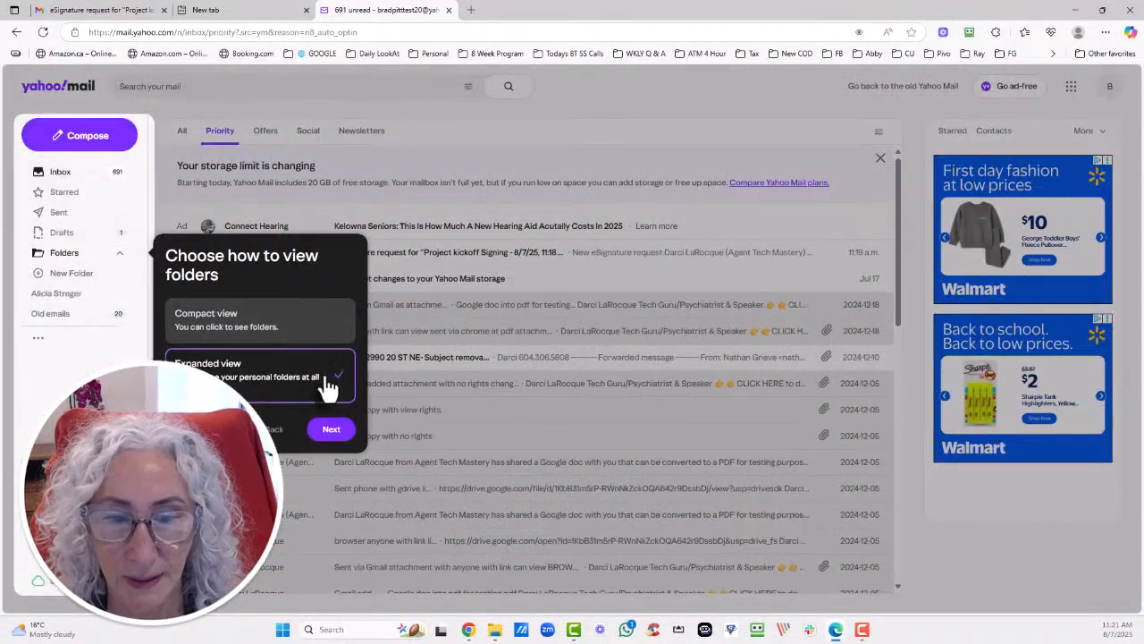
click(322, 430)
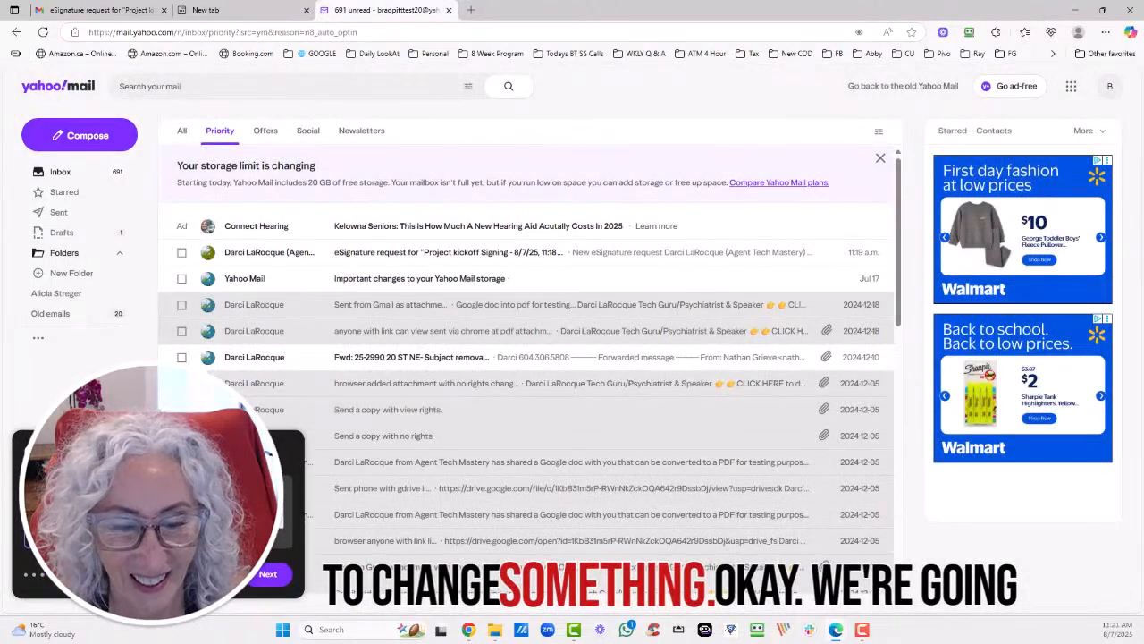
click(444, 255)
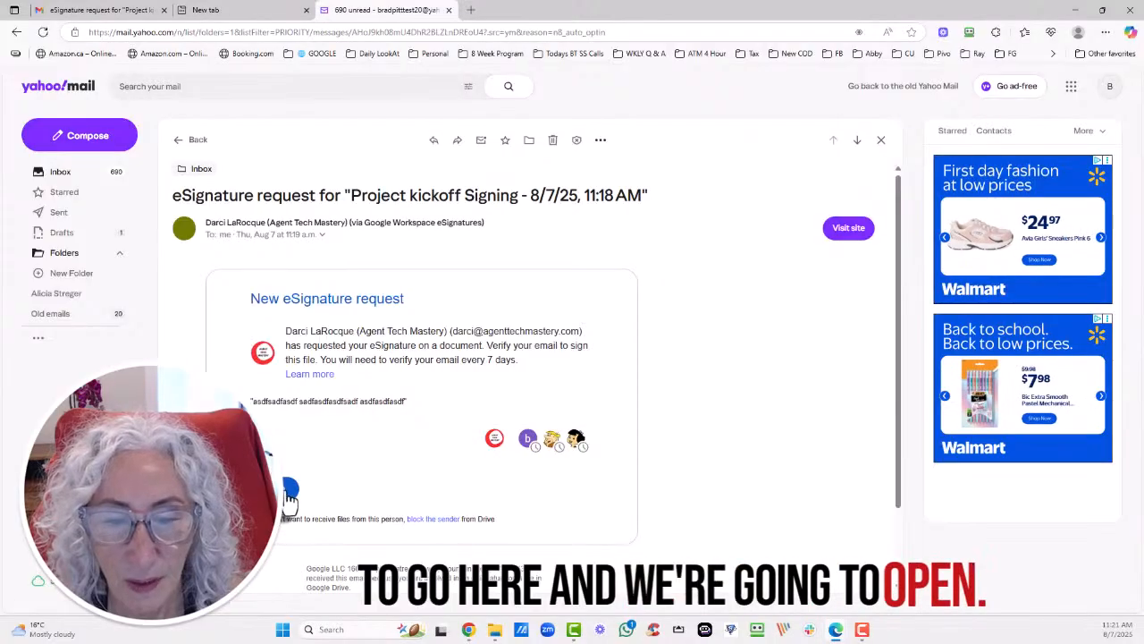
click(293, 487)
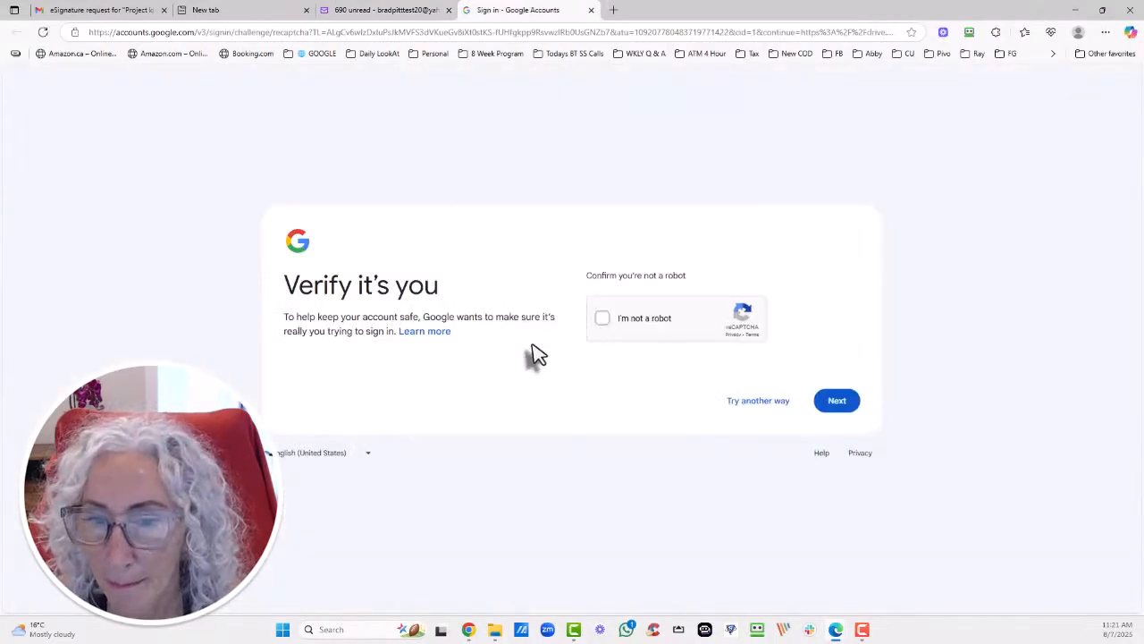
Have Google email a verification code, then open that email in Yahoo Mail.
click(825, 406)
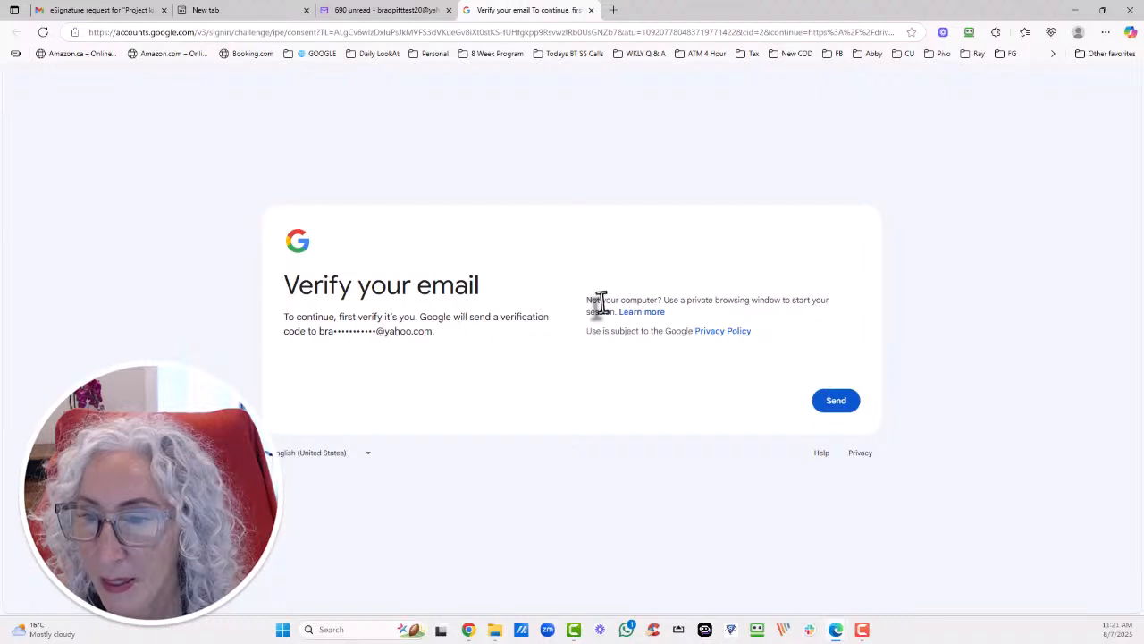
click(836, 404)
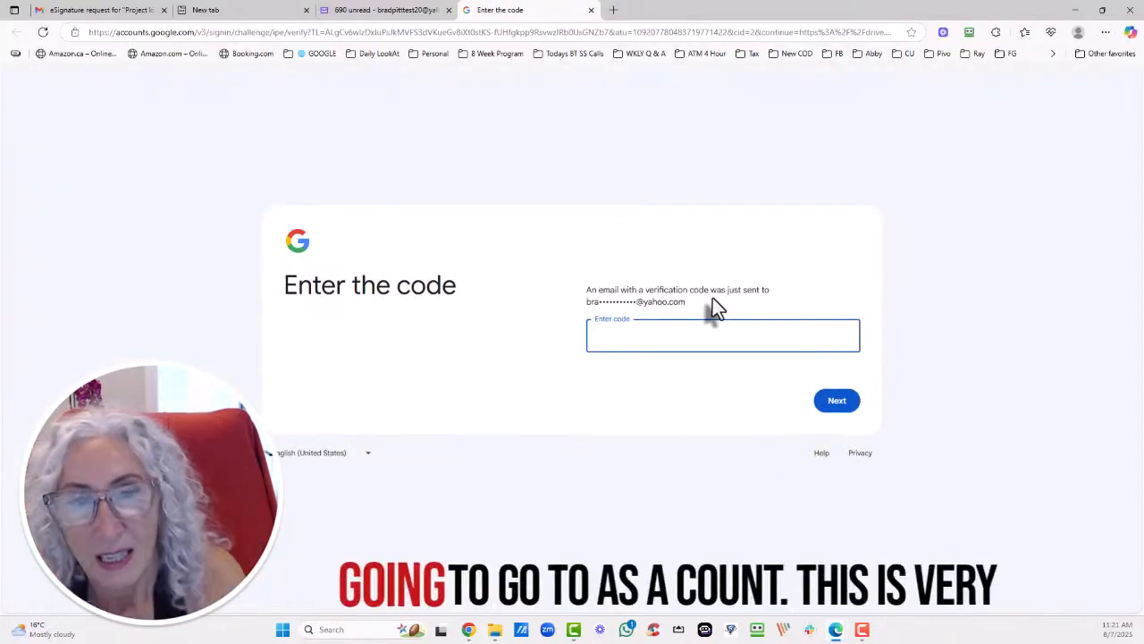
click(340, 16)
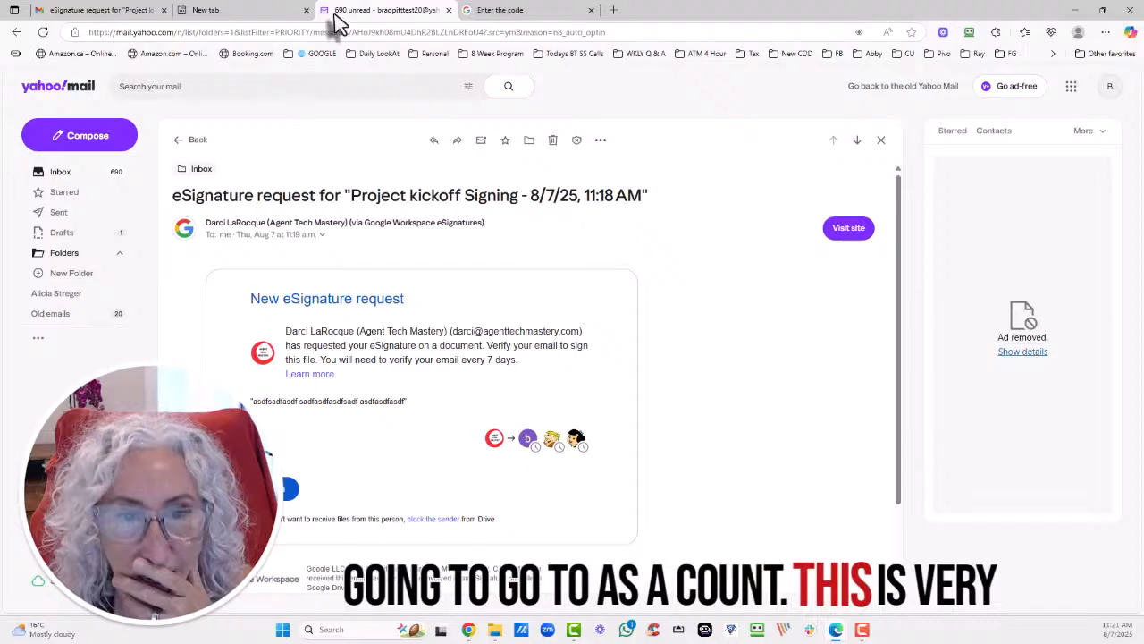
click(181, 139)
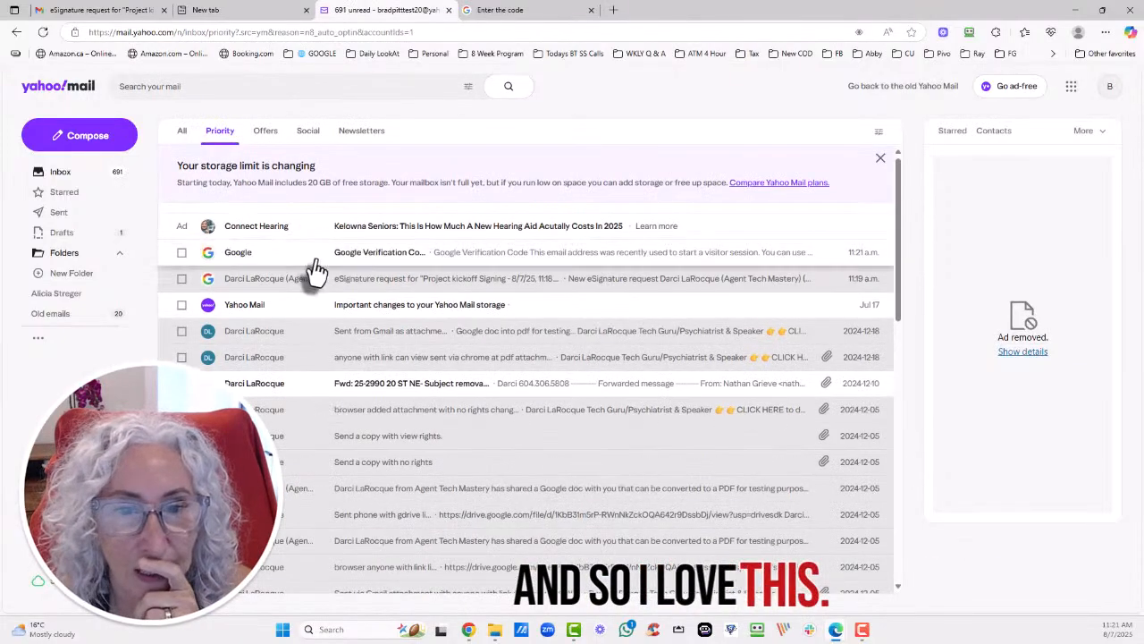
click(385, 260)
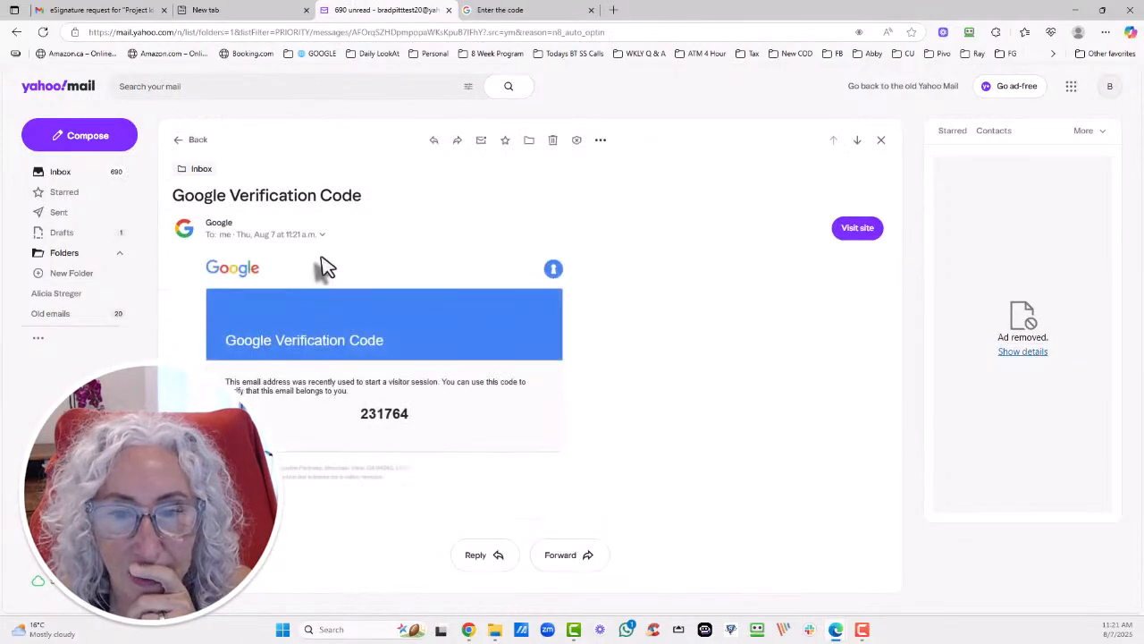
Copy the verification code and submit it on Google's code-entry page.
double_click(374, 413)
key(ctrl+c)
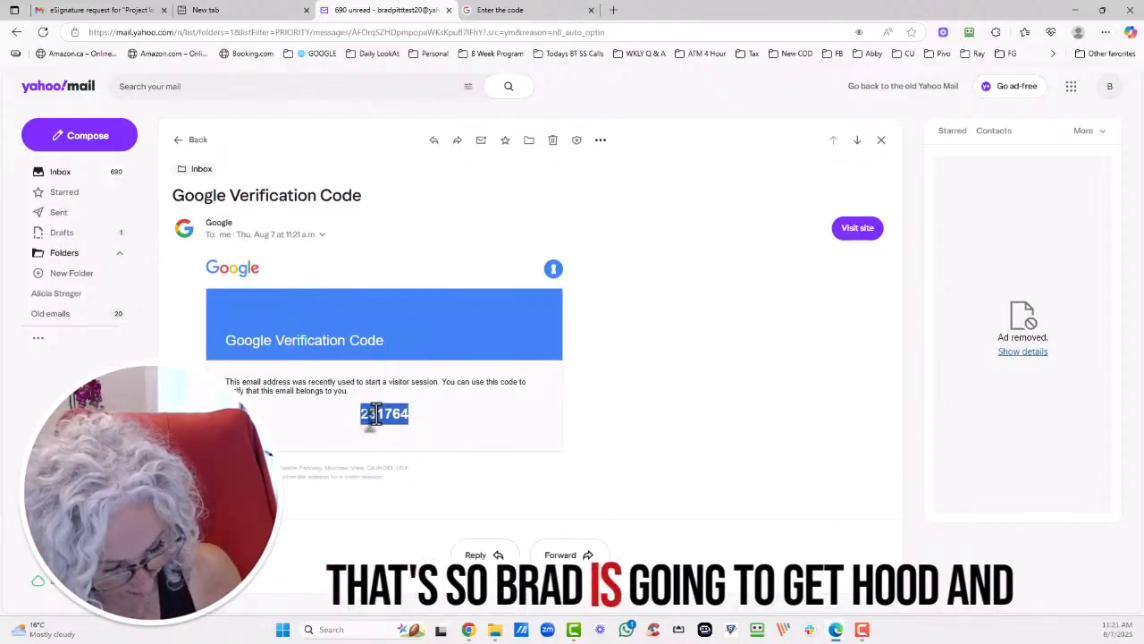
click(536, 11)
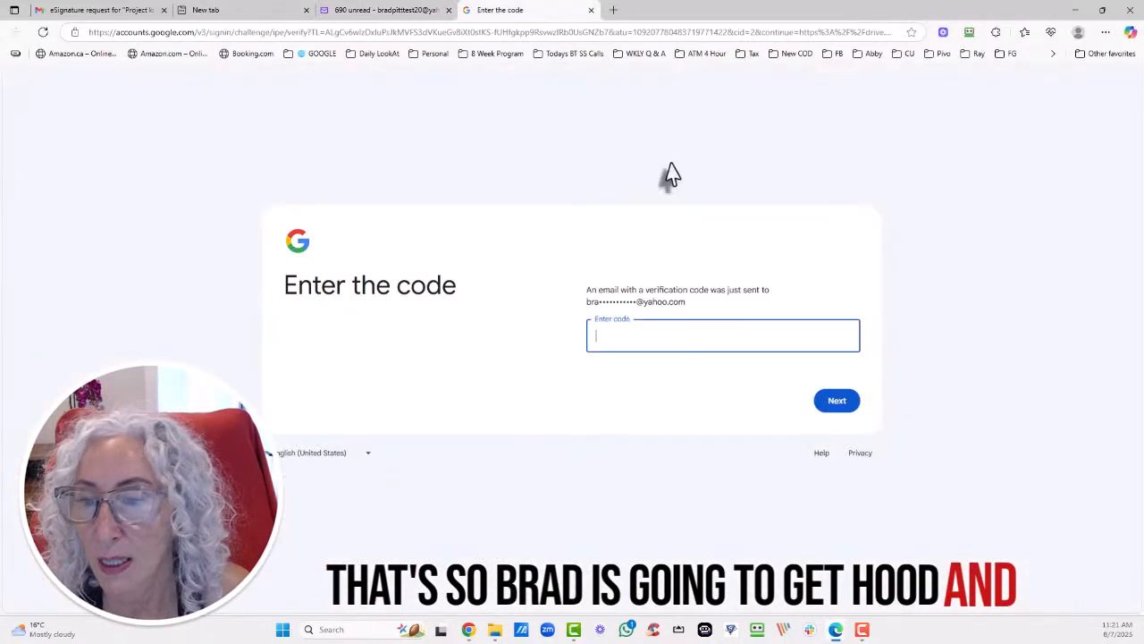
key(ctrl+v)
click(835, 404)
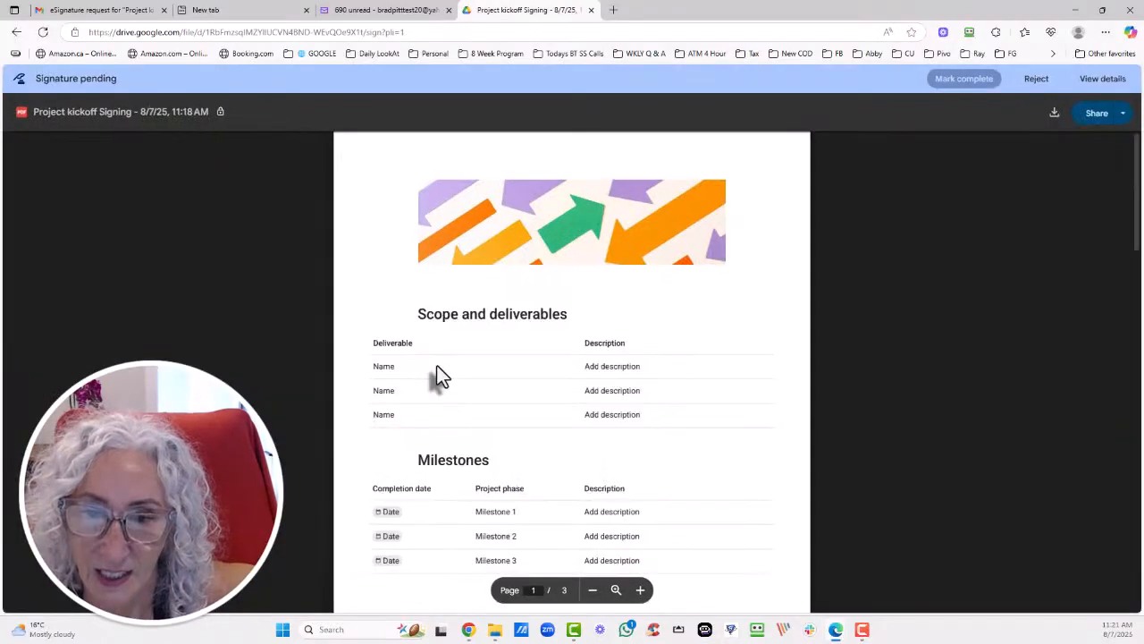
Fill the signature field with the signer's full name and initials and adopt the signature.
scroll(437, 365, down, 10)
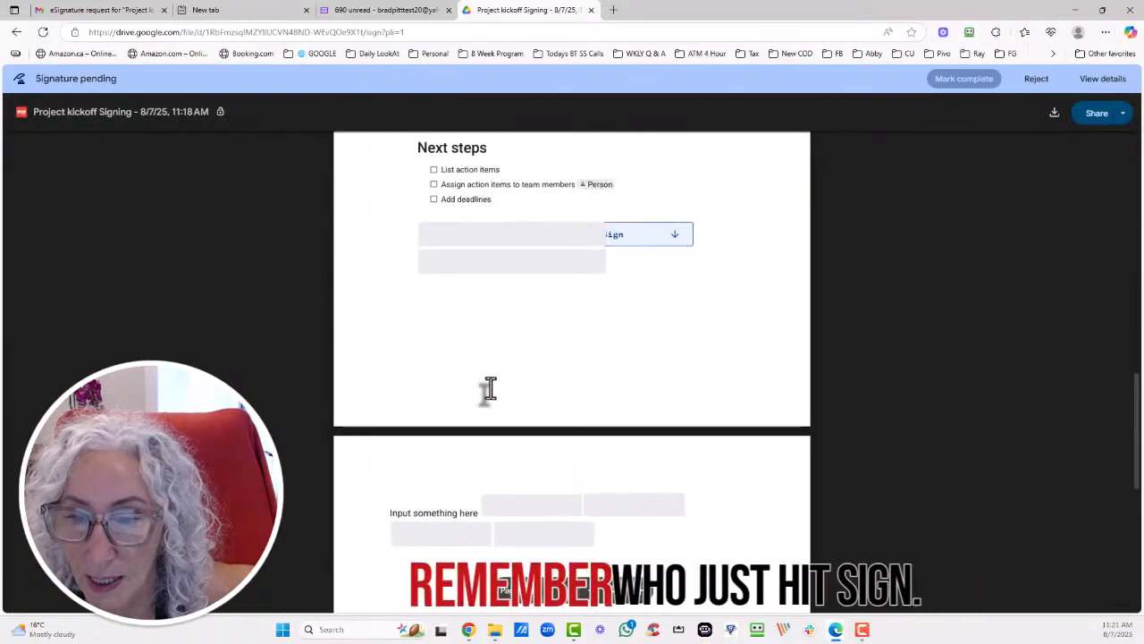
click(634, 234)
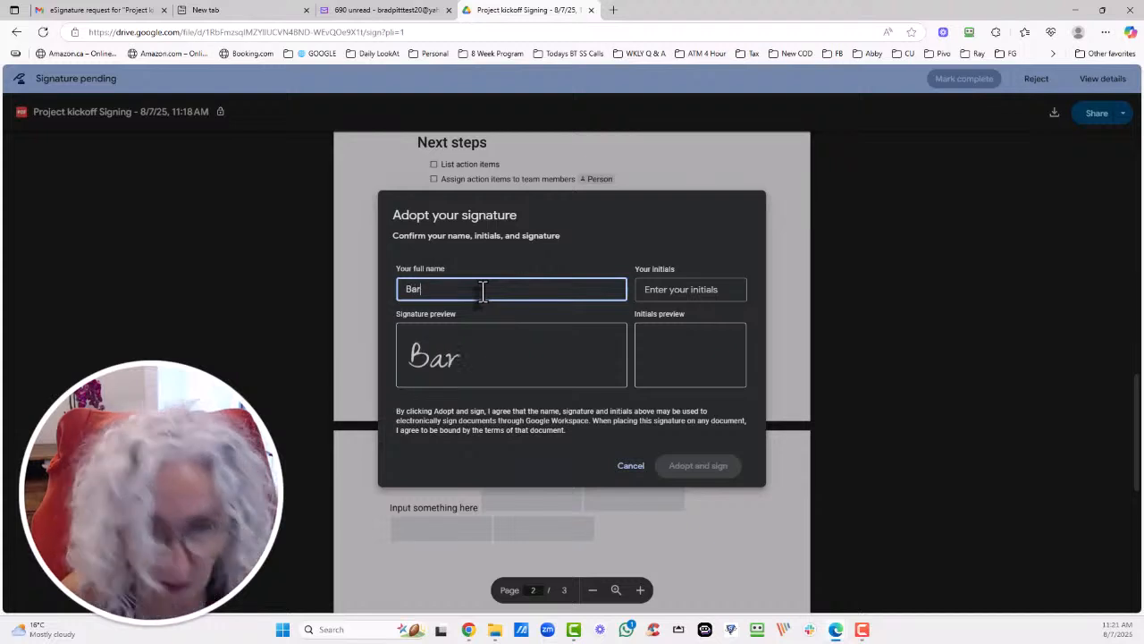
text(d )
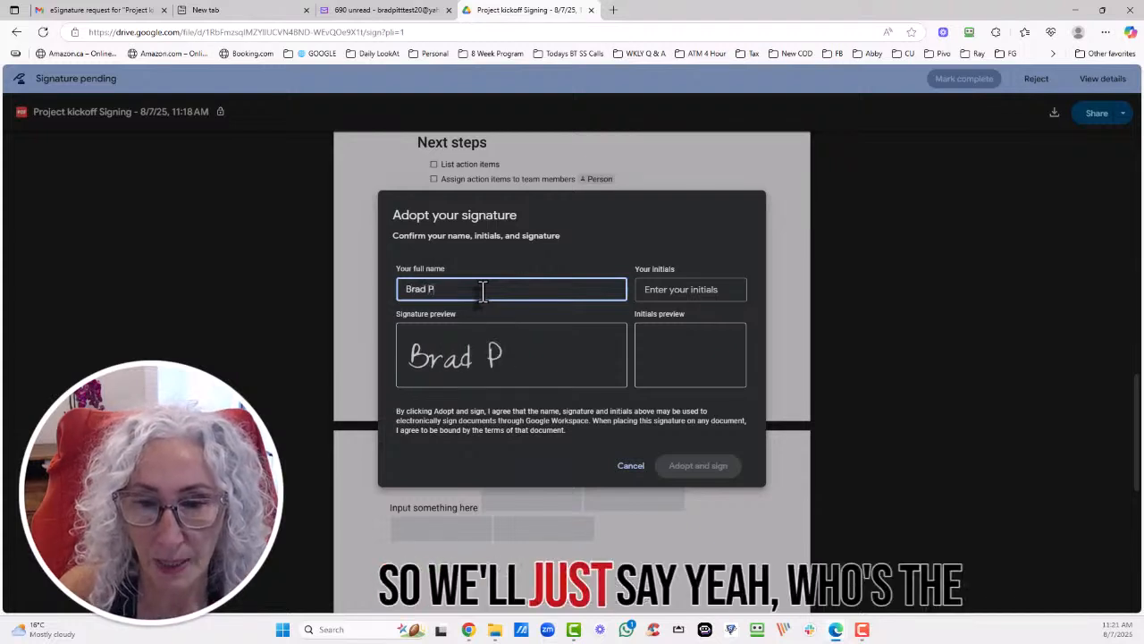
text(Pitt Yahoo)
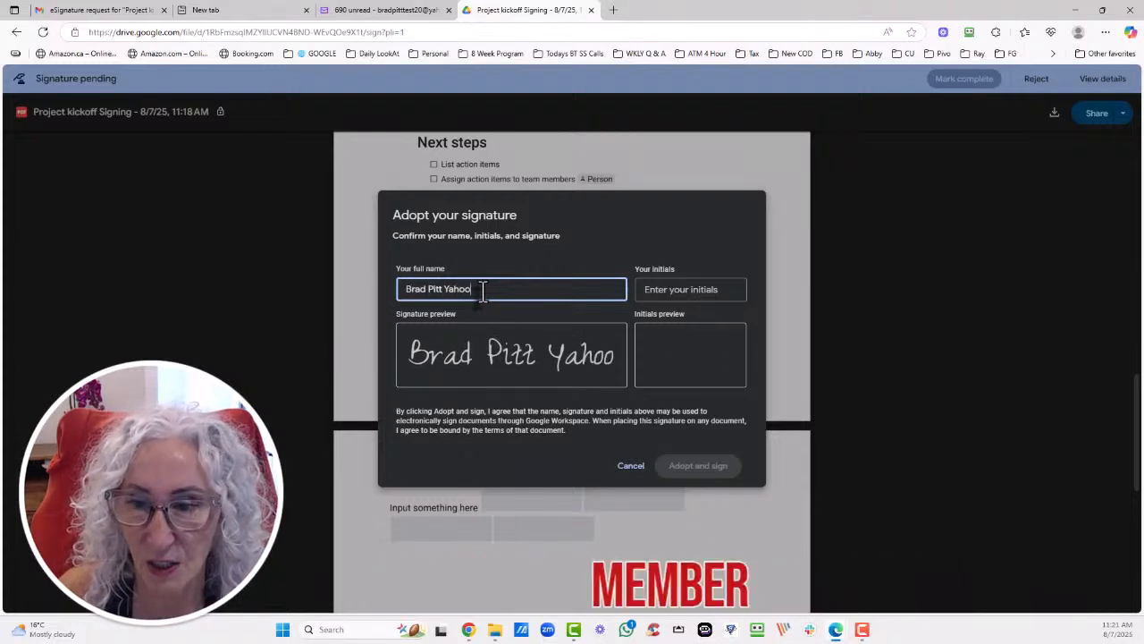
text(BP)
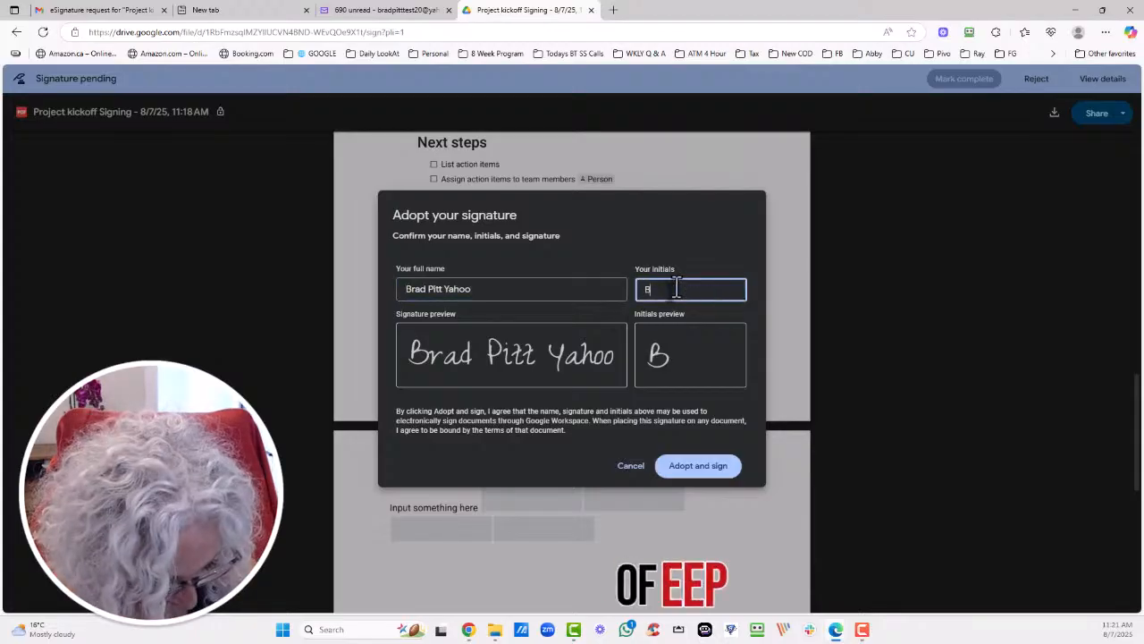
click(696, 466)
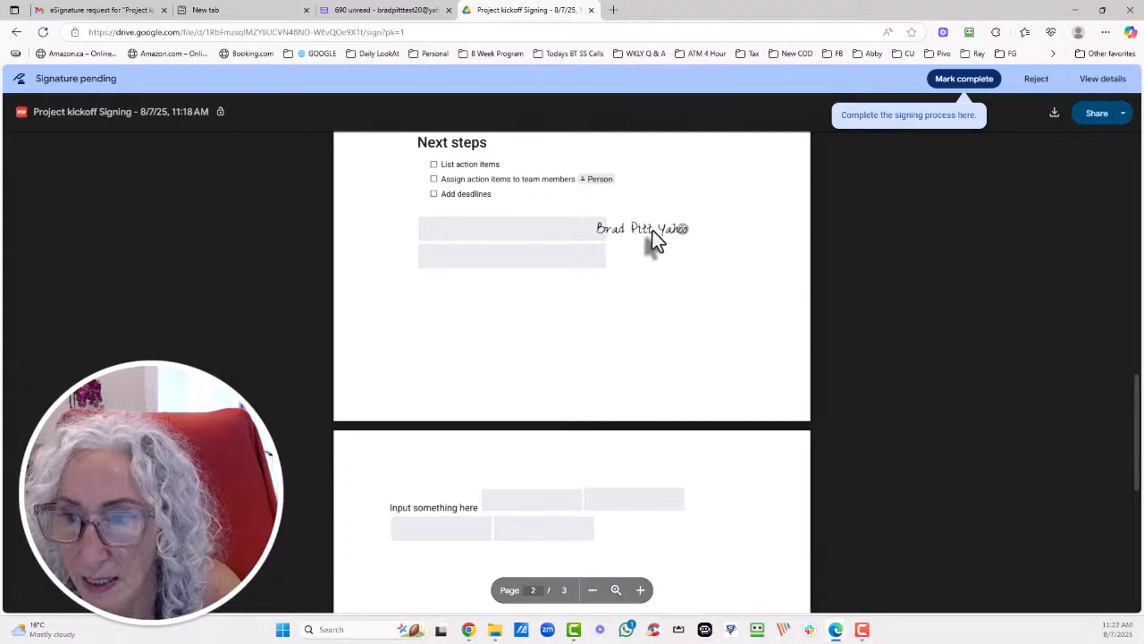
Mark the signing complete, accept the eSignature terms, and close the signing window.
scroll(654, 377, down, 4)
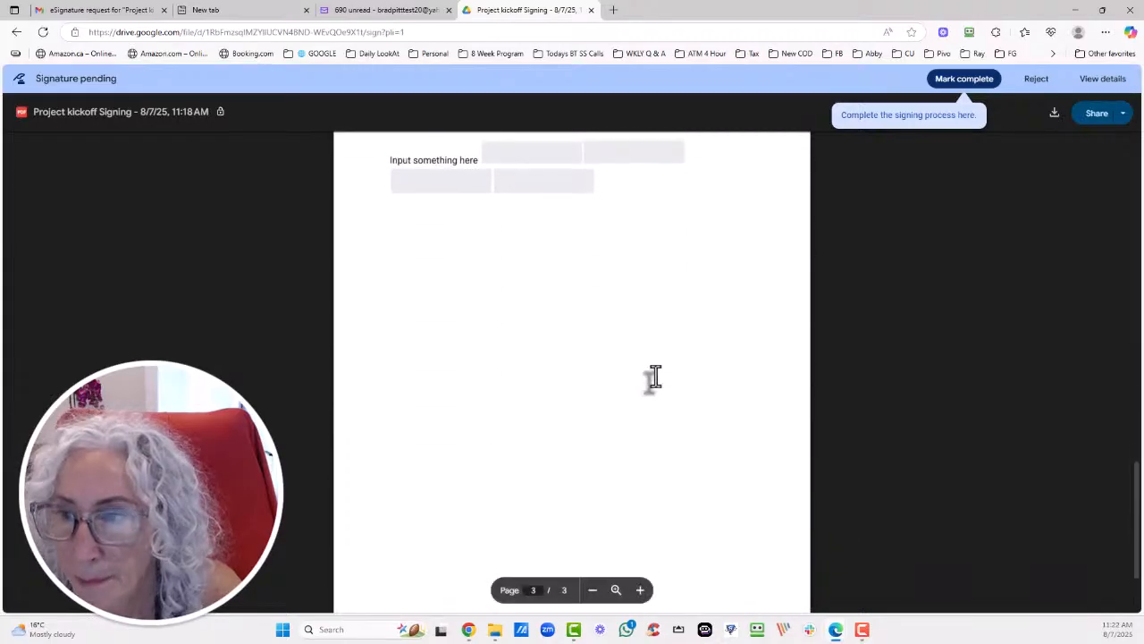
scroll(651, 378, up, 11)
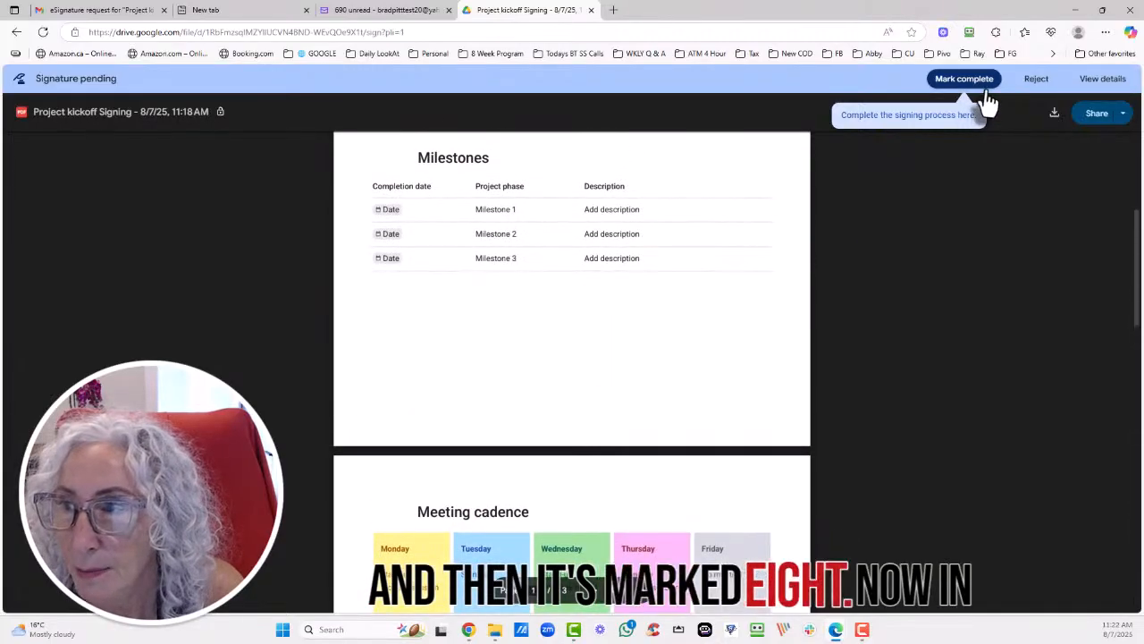
click(975, 78)
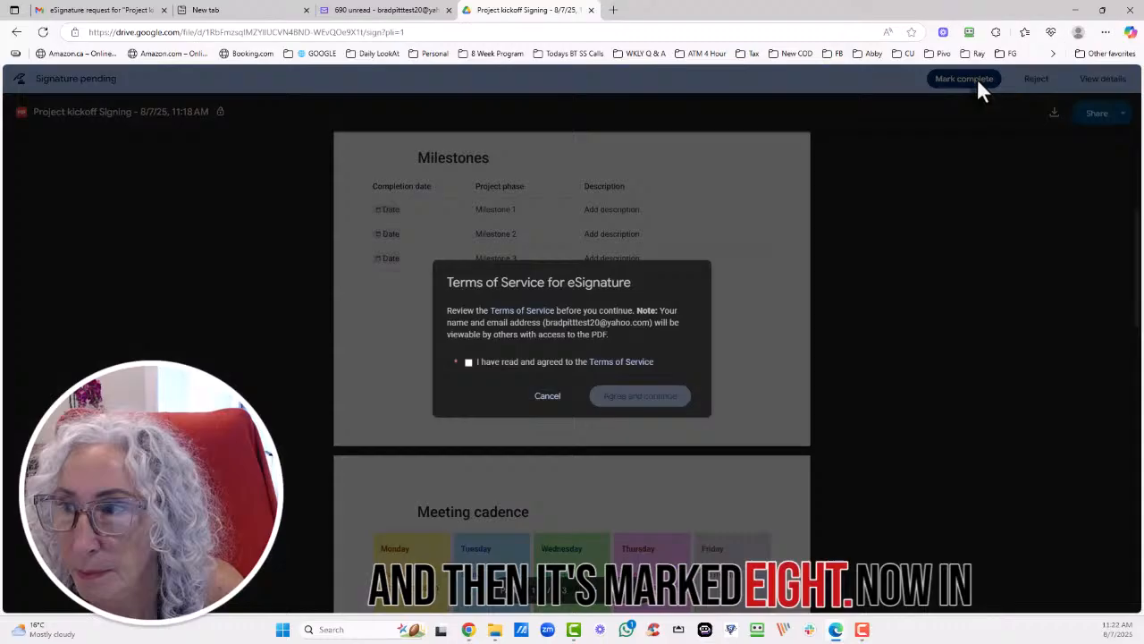
click(469, 362)
click(640, 396)
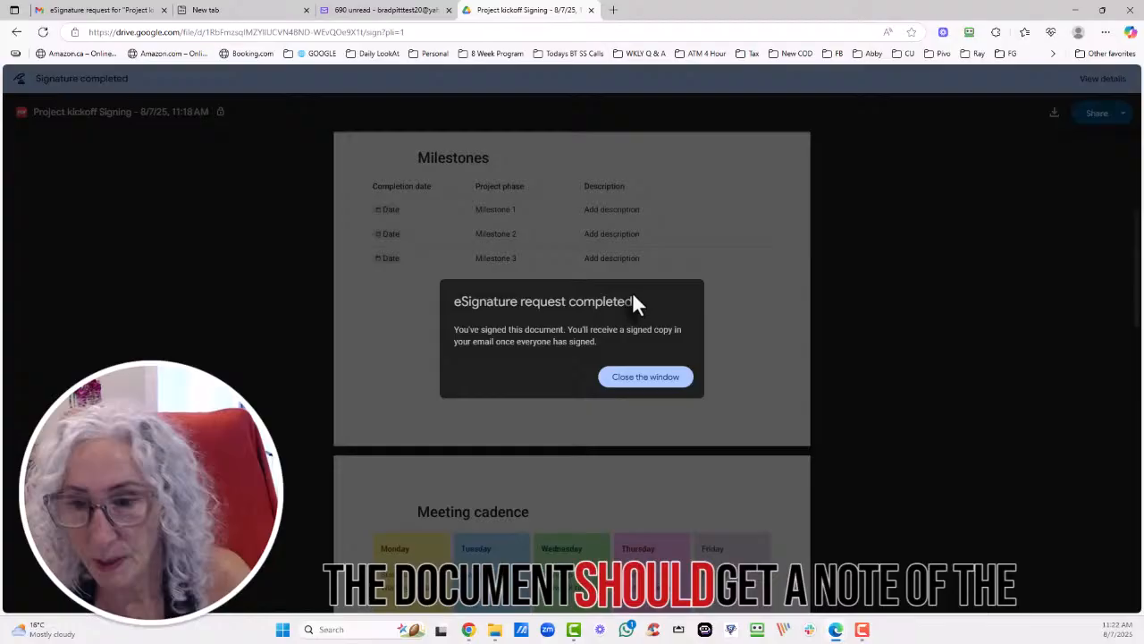
click(657, 381)
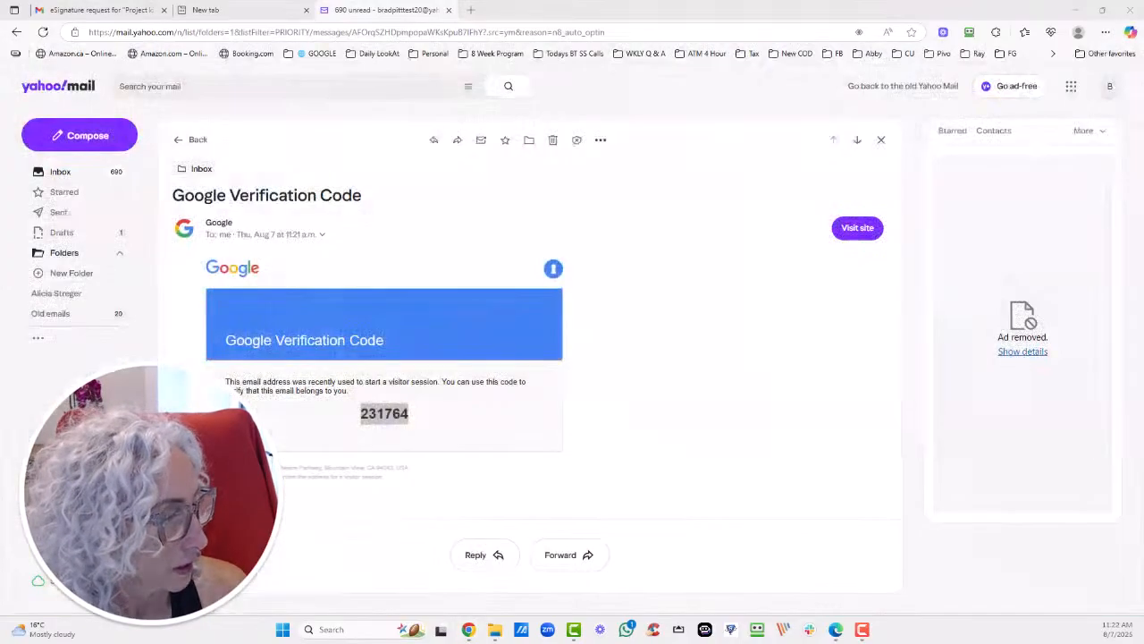
Delete the Google verification email, close the Yahoo Mail tab, and return to Gmail.
click(193, 271)
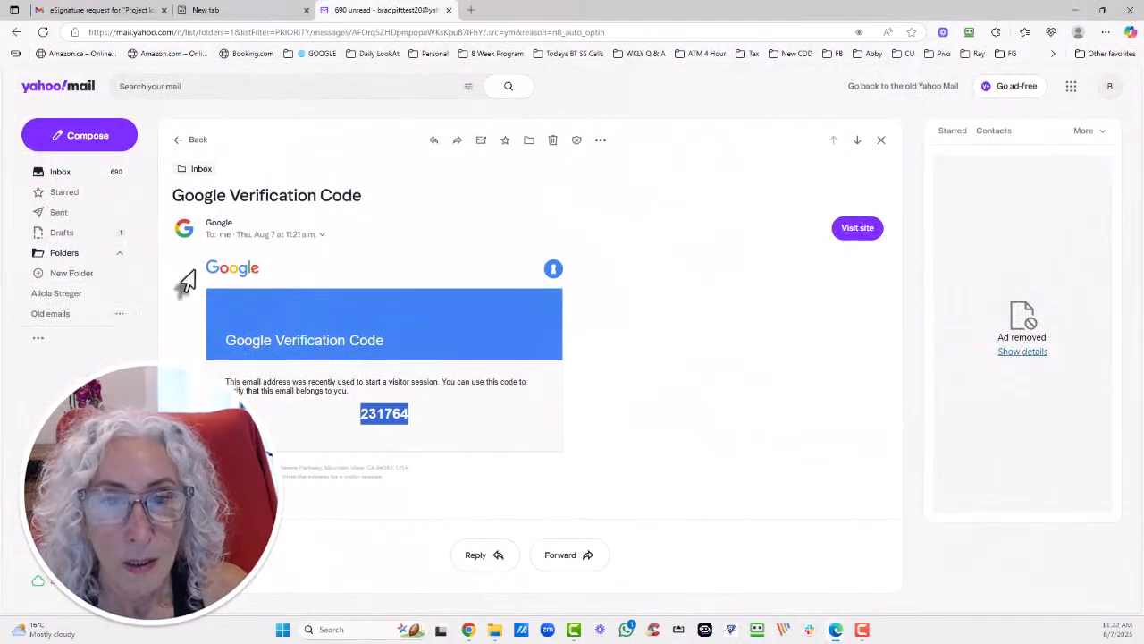
click(555, 142)
click(448, 10)
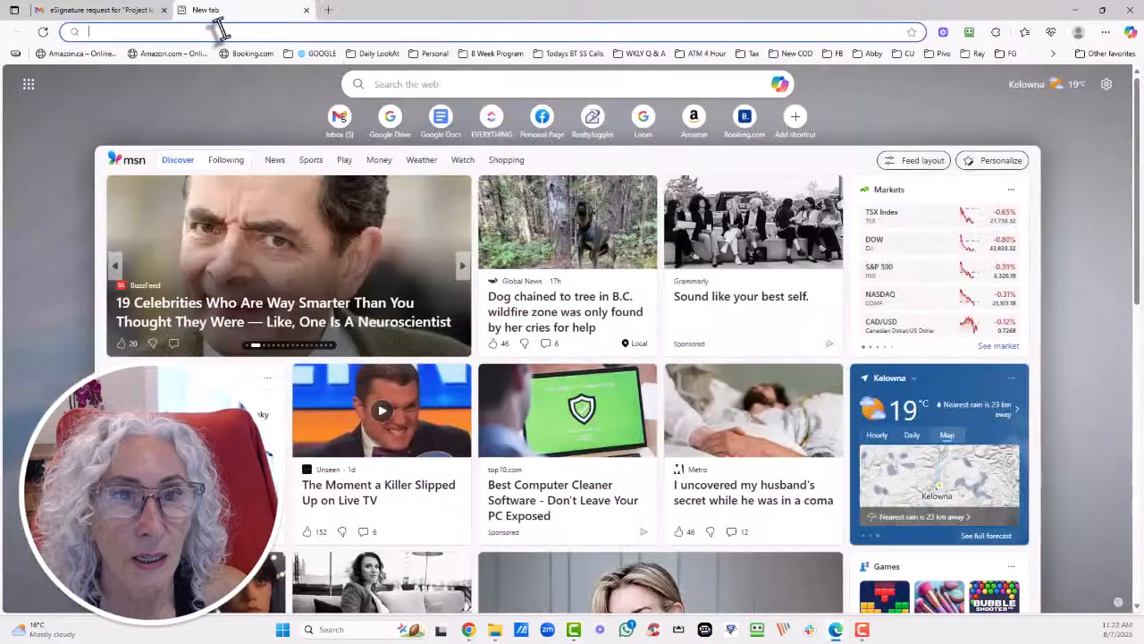
click(120, 10)
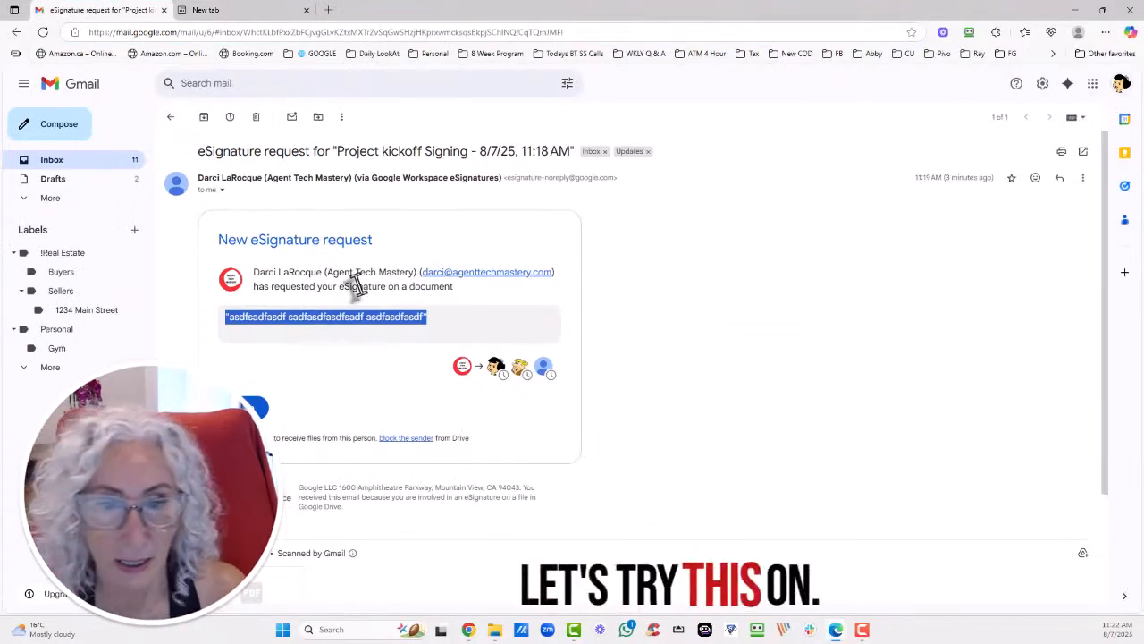
Open the request email's document link in an InPrivate window, reaching the Drive sign-in page.
click(285, 317)
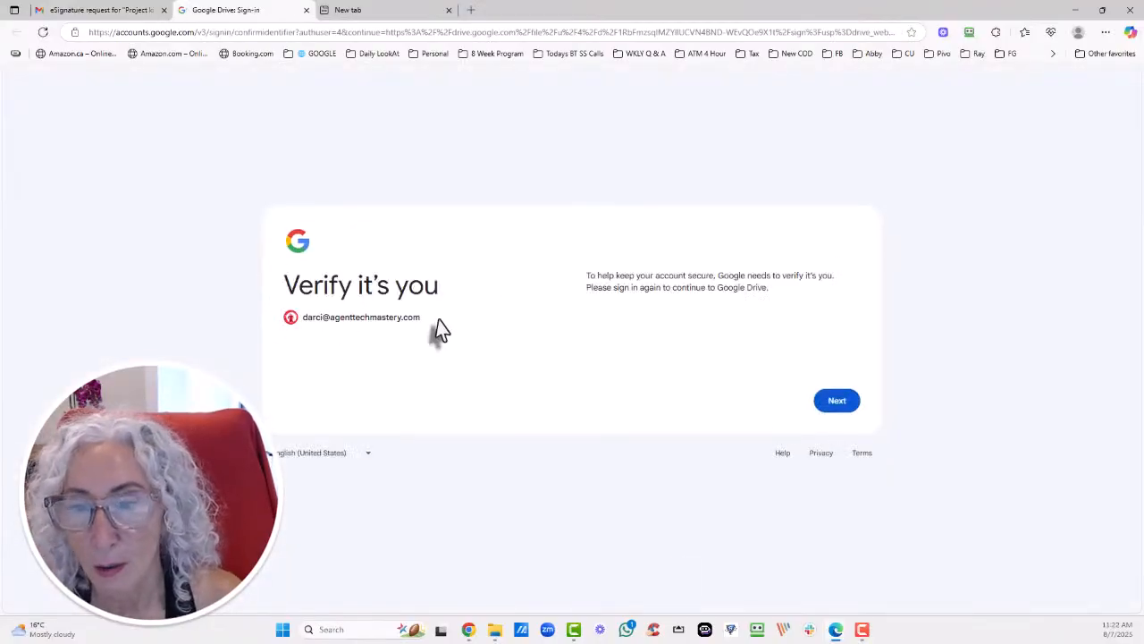
click(115, 10)
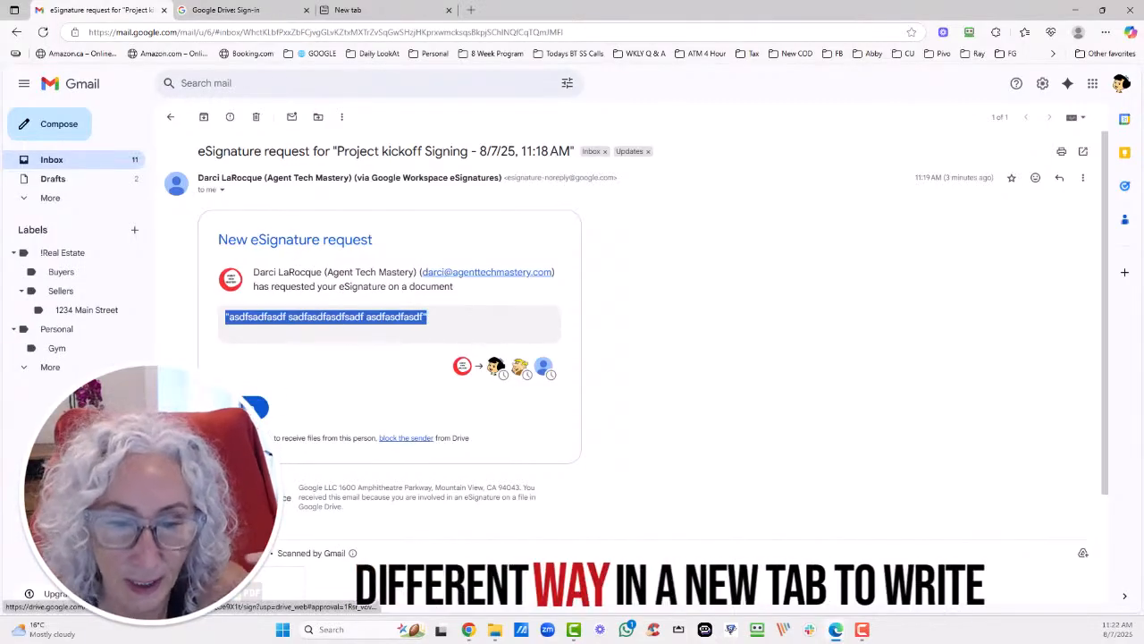
right_click(250, 408)
click(313, 416)
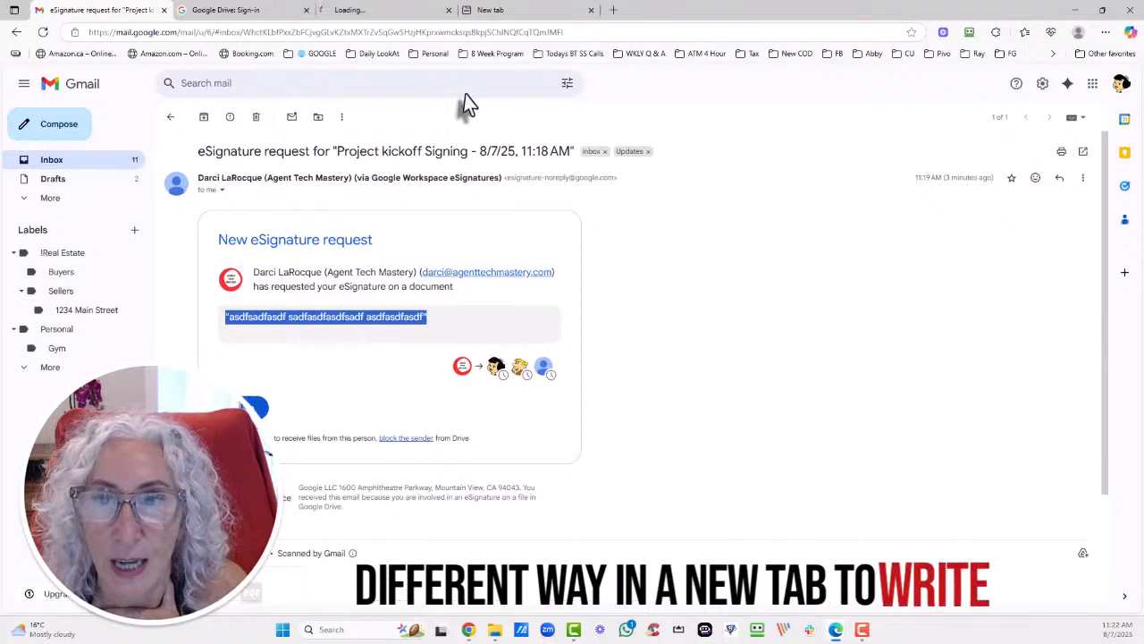
click(399, 11)
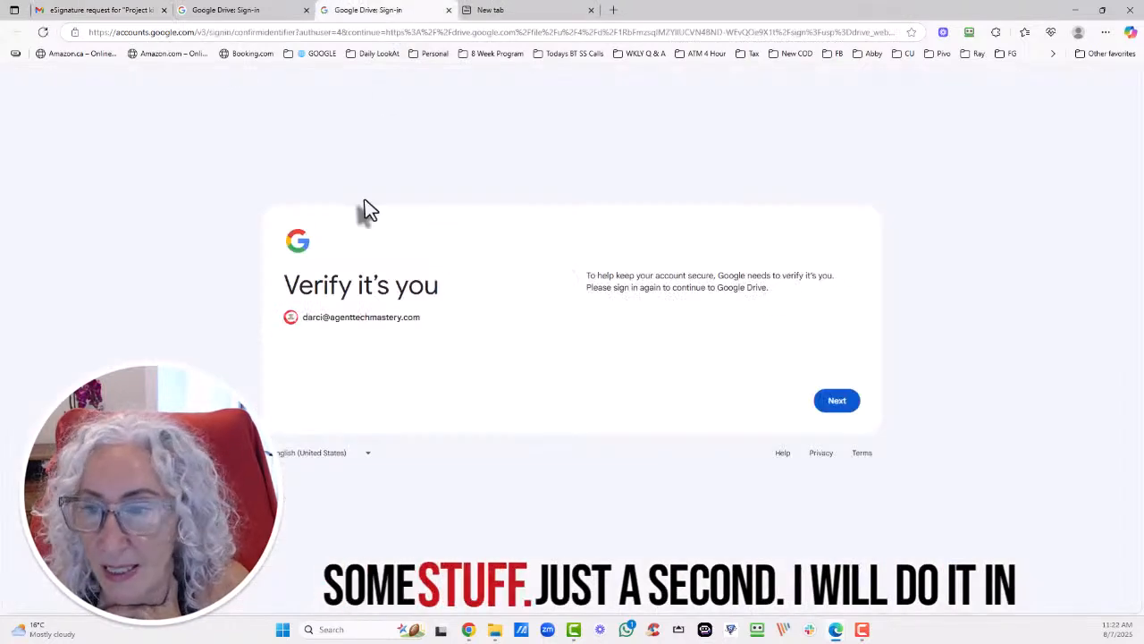
click(115, 11)
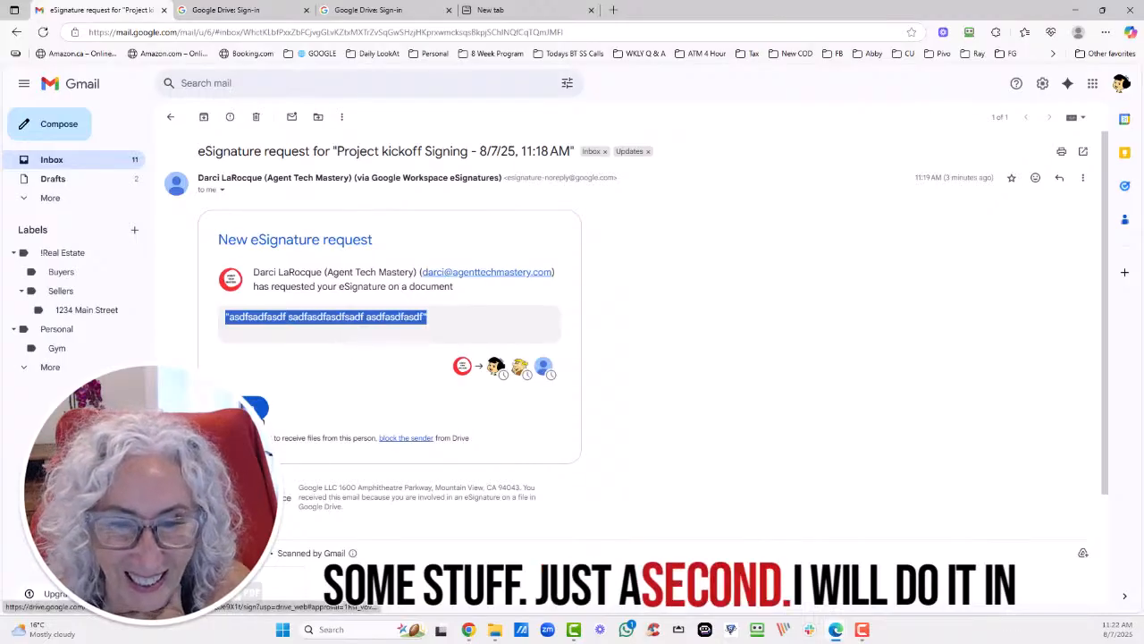
right_click(252, 404)
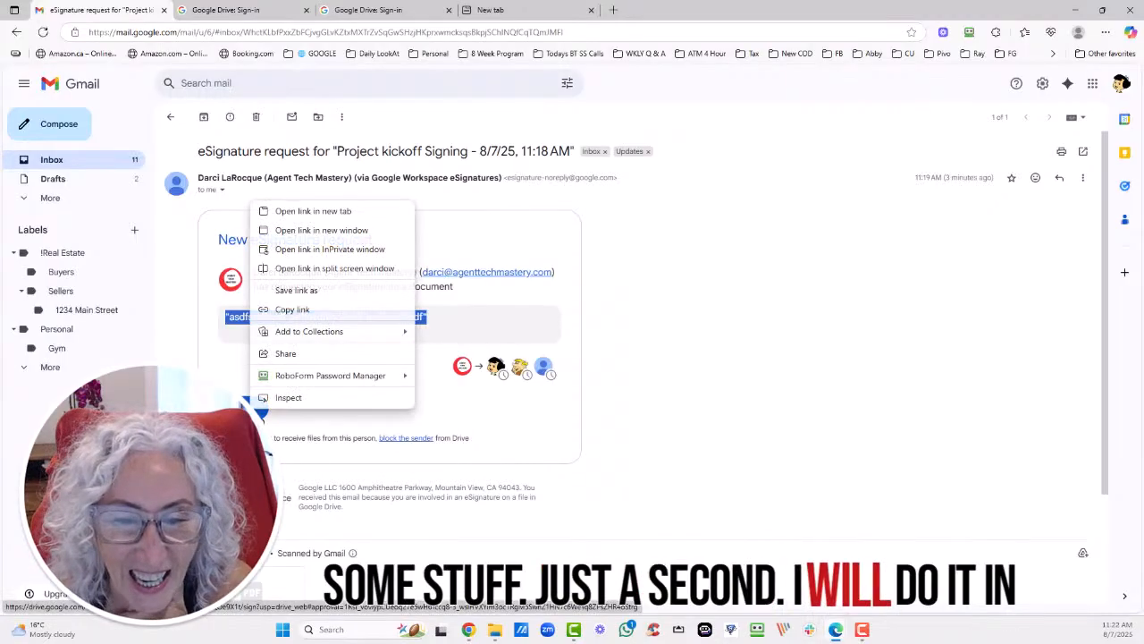
click(344, 249)
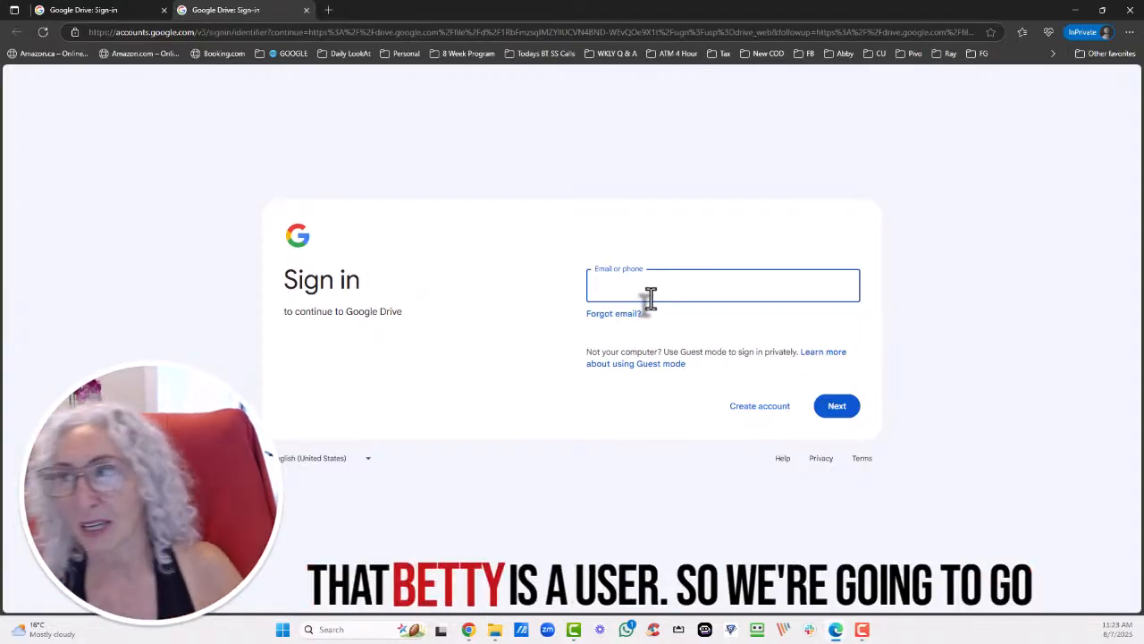
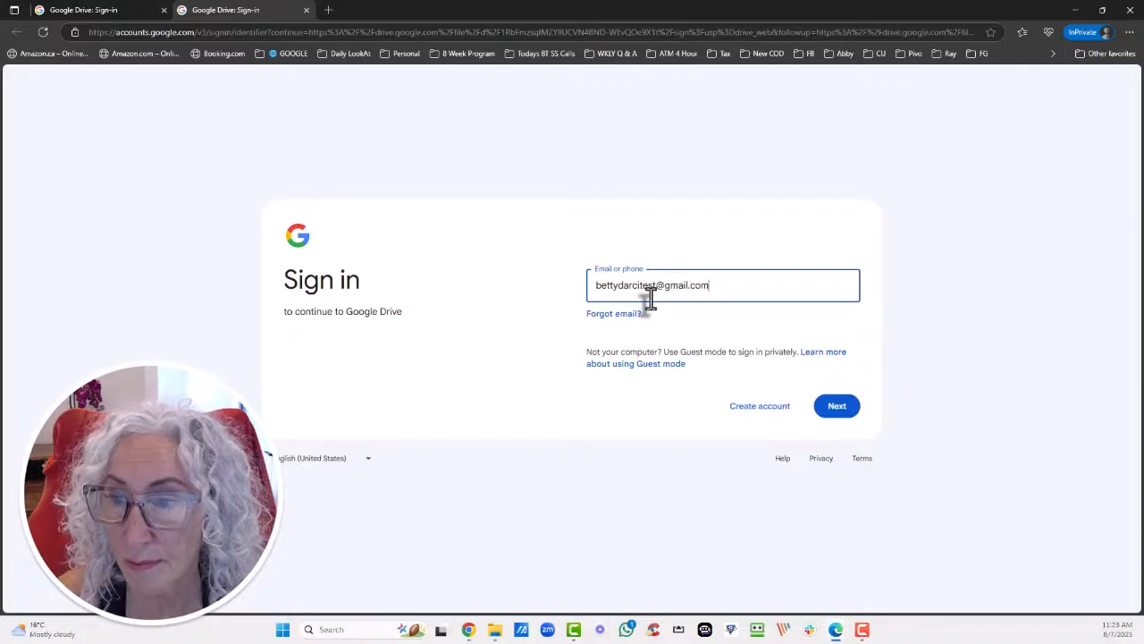
Sign in with the next recipient's e-mail and password, then start signing the Sign field under Next steps.
key(Return)
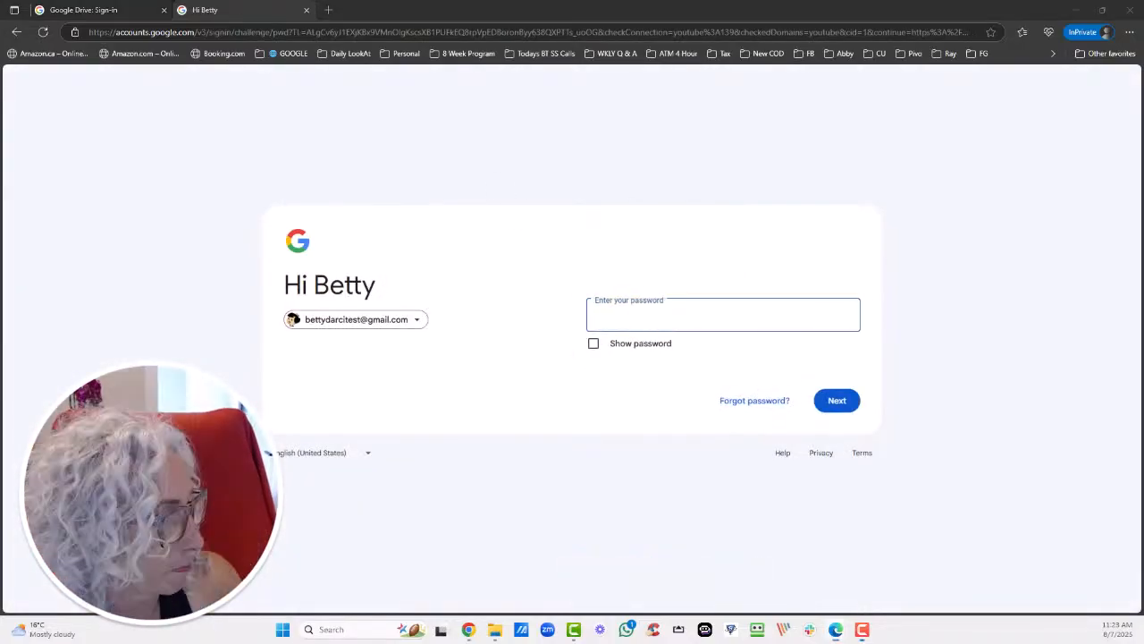
click(651, 315)
key(ctrl+v)
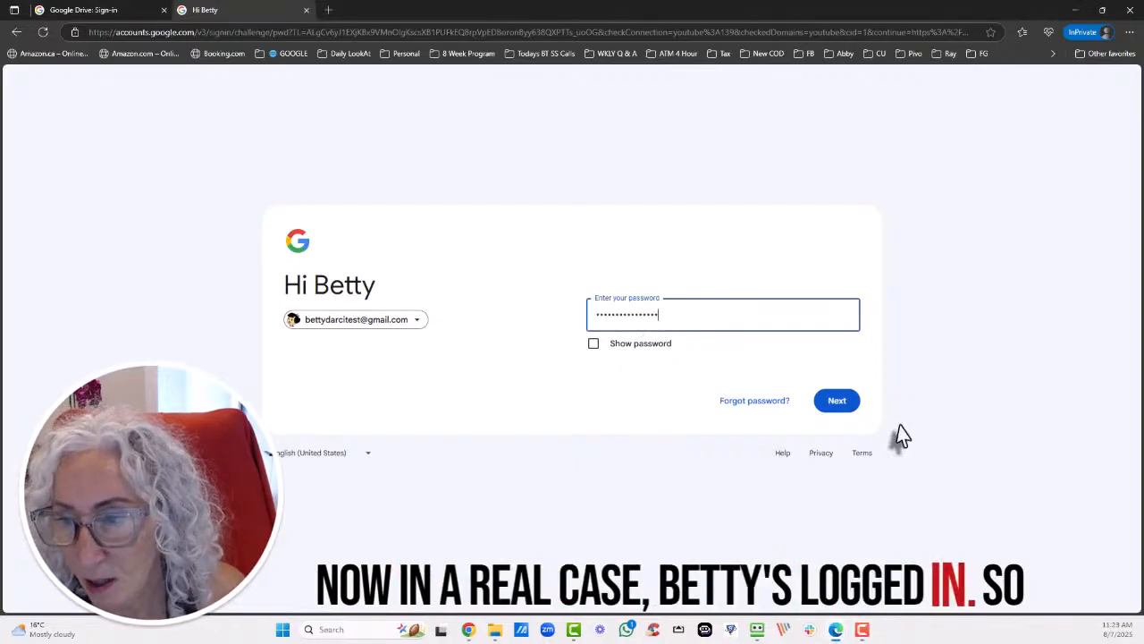
click(833, 403)
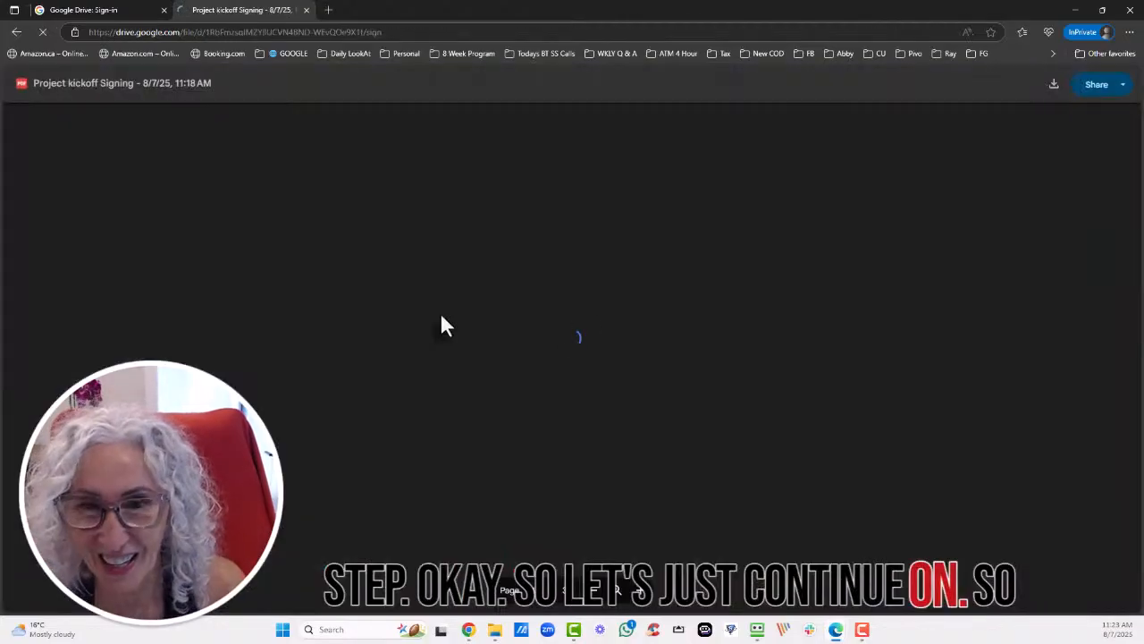
scroll(472, 334, down, 10)
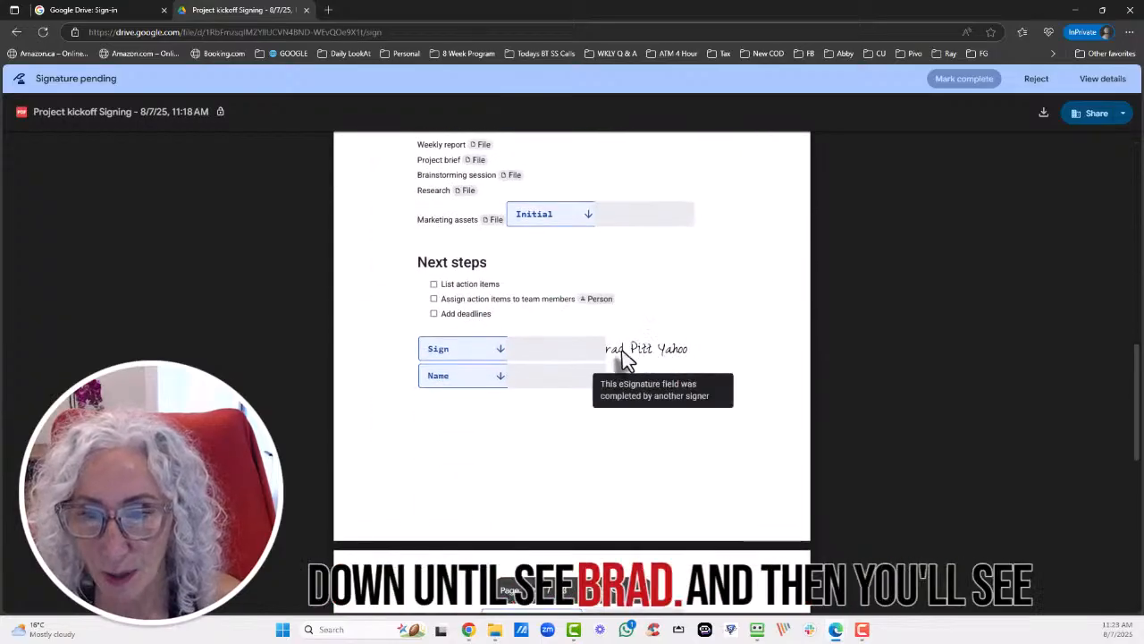
click(451, 355)
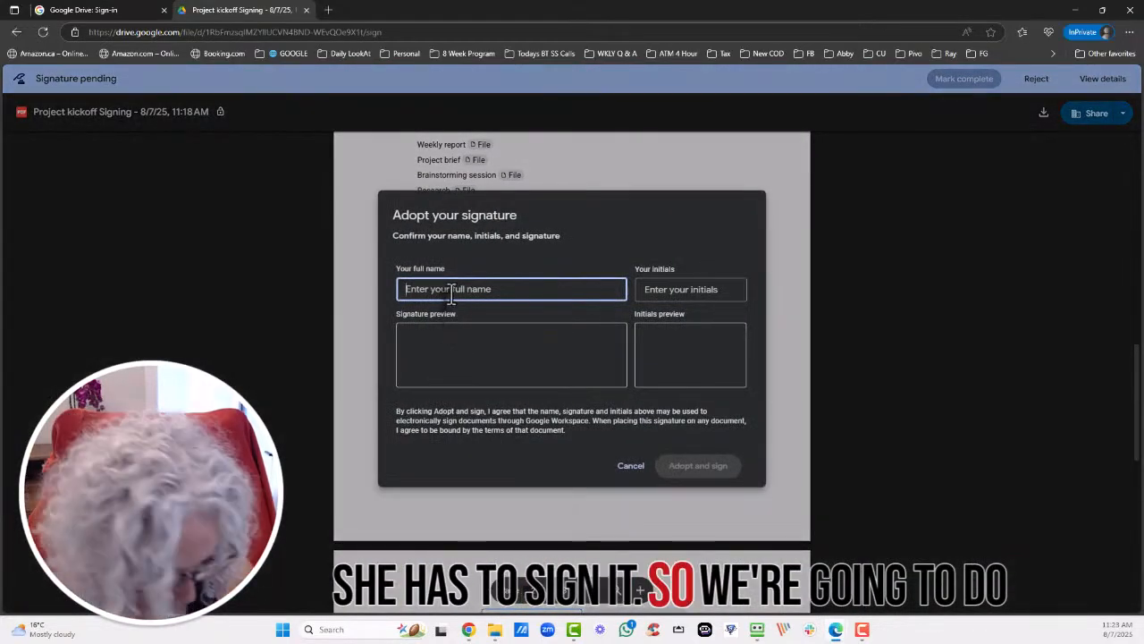
Adopt a signature with the signer's name and initials, and initial beside Marketing assets.
text(Ber)
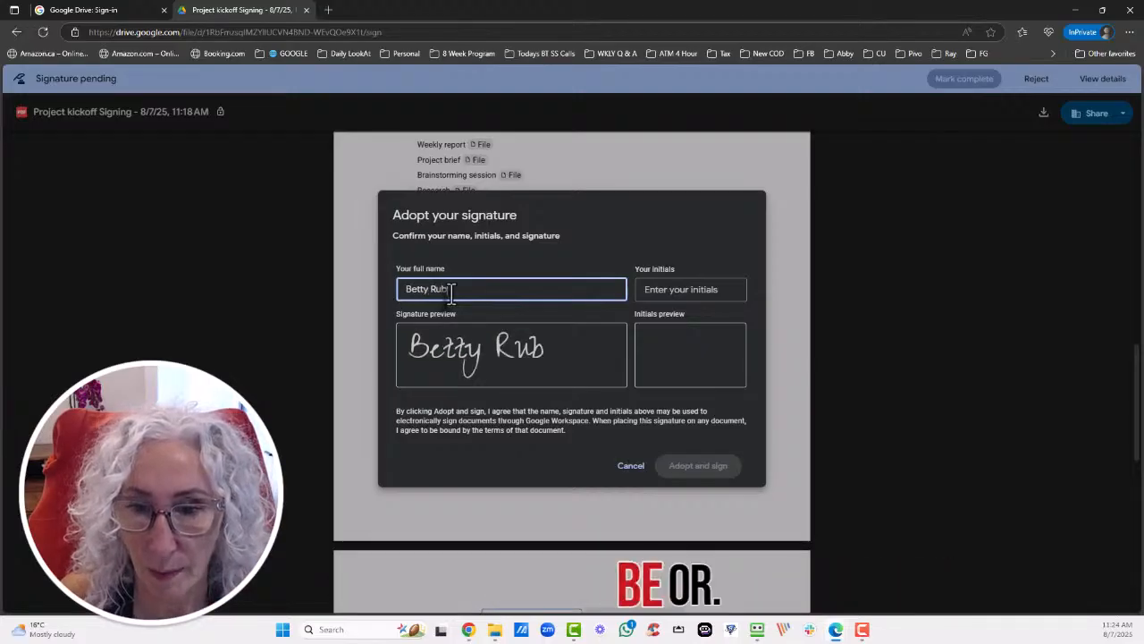
click(694, 291)
text(BR)
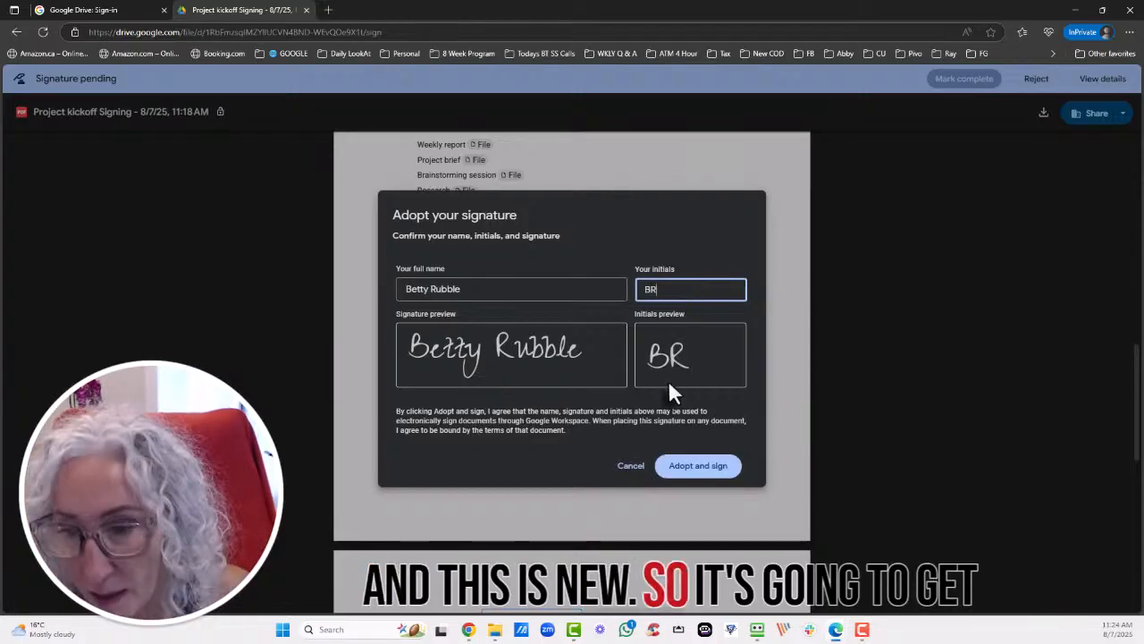
click(701, 464)
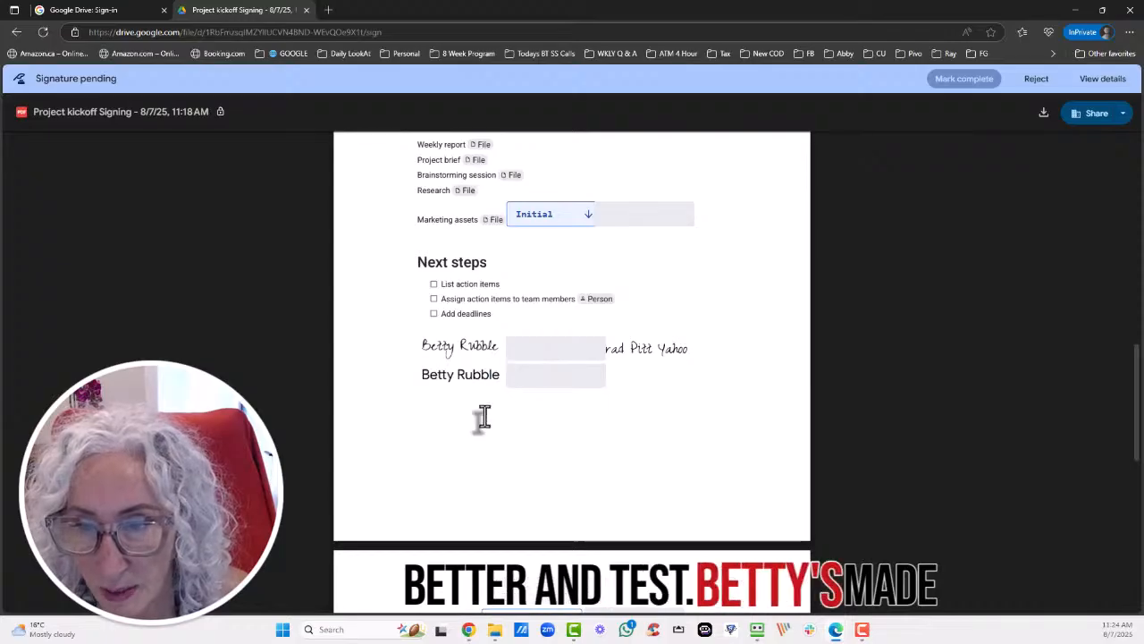
click(549, 220)
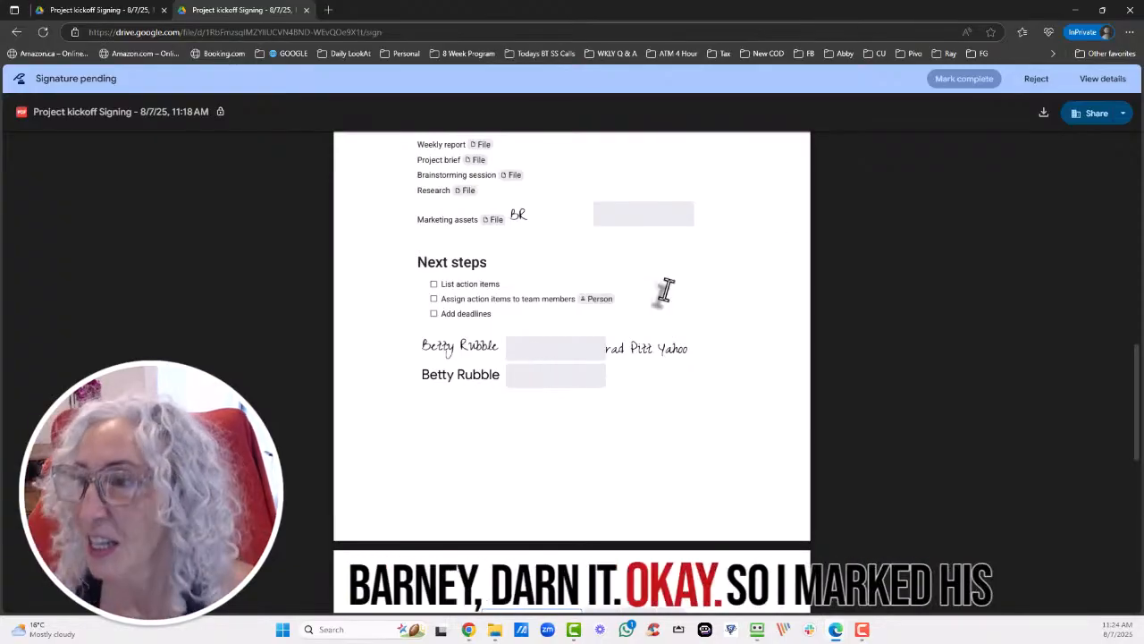
Fill the page 3 text field with the signer's text, correcting the typos.
scroll(523, 432, down, 5)
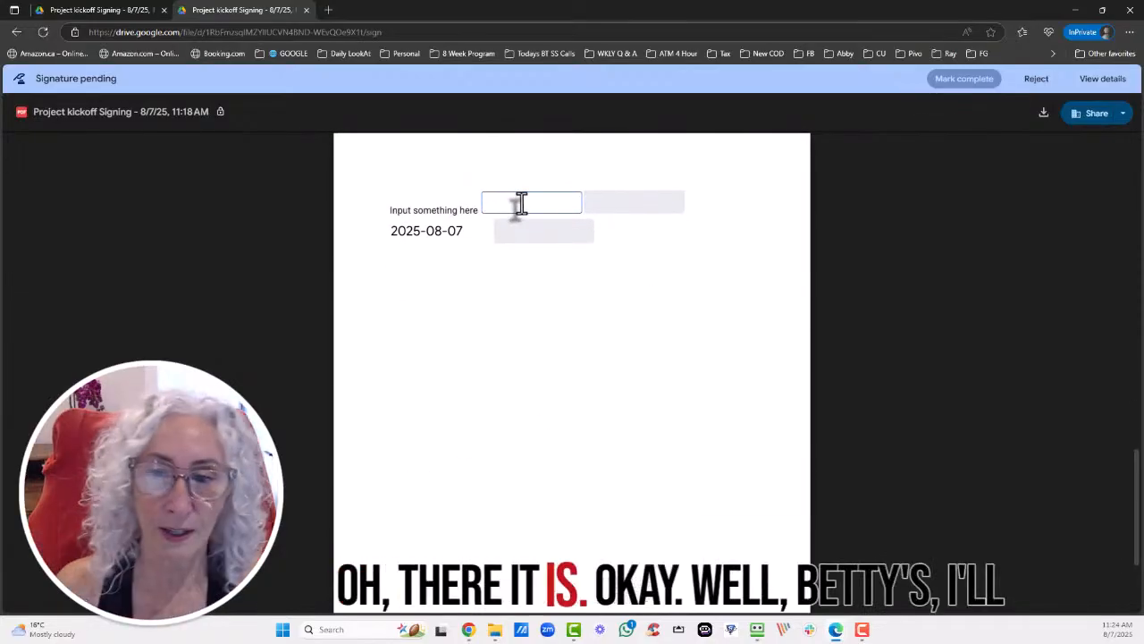
text(lkjl;dsfgl;dsjfg)
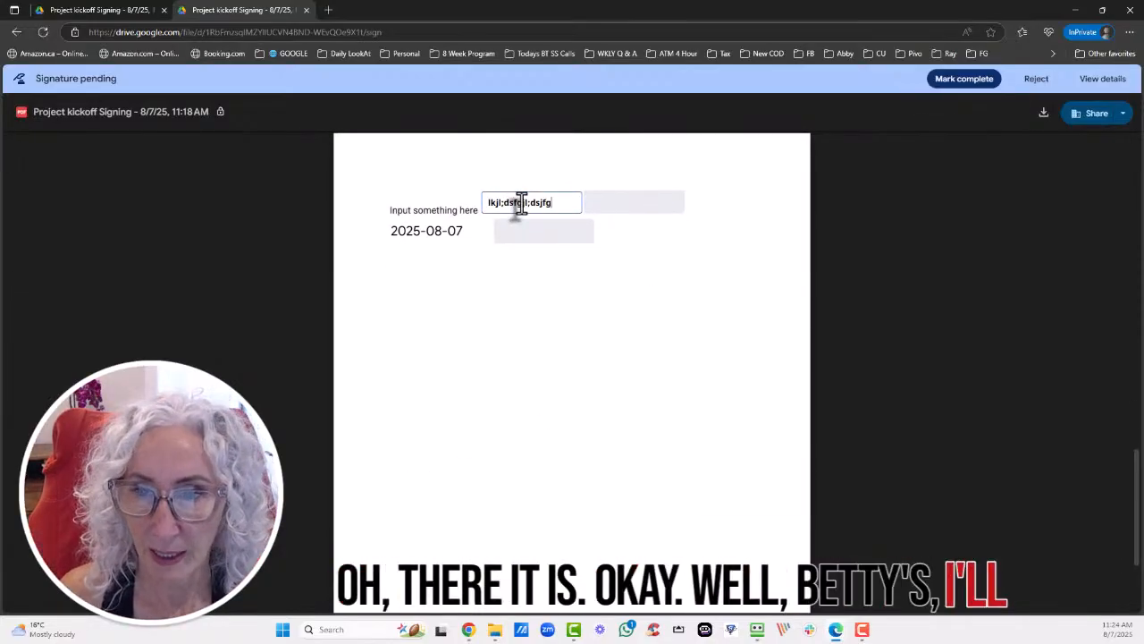
key(BackSpace)
key(BackSpace)
key(BackSpace)
key(BackSpace)
key(BackSpace)
key(BackSpace)
key(BackSpace)
key(BackSpace)
key(BackSpace)
key(BackSpace)
key(BackSpace)
key(BackSpace)
key(BackSpace)
key(BackSpace)
key(BackSpace)
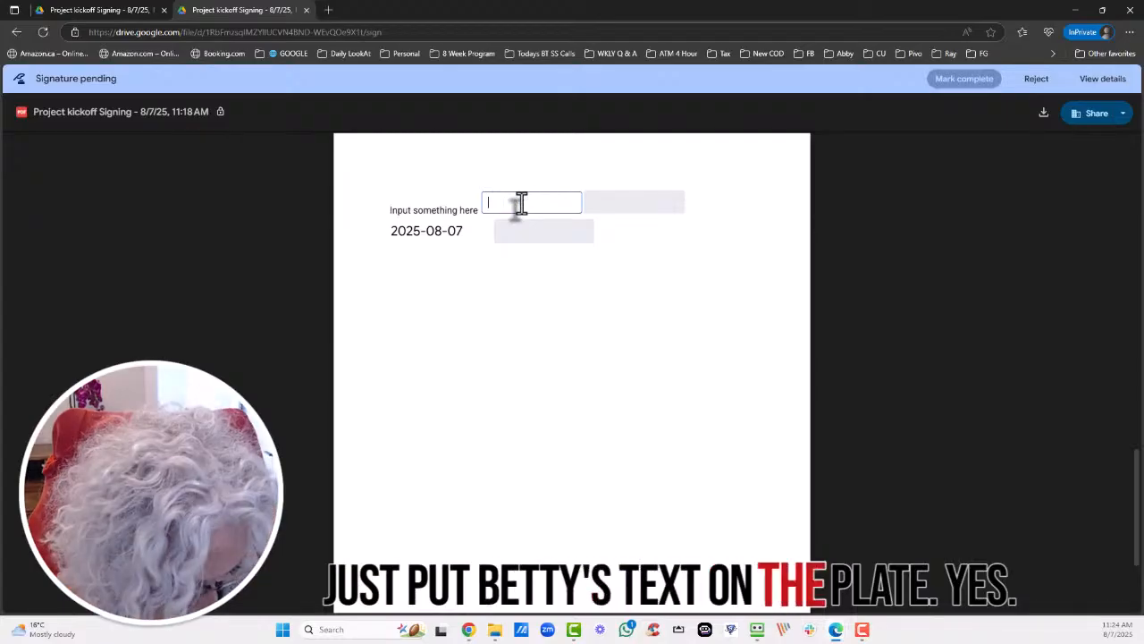
text(b)
text(etty's)
key(BackSpace)
key(BackSpace)
text(text field)
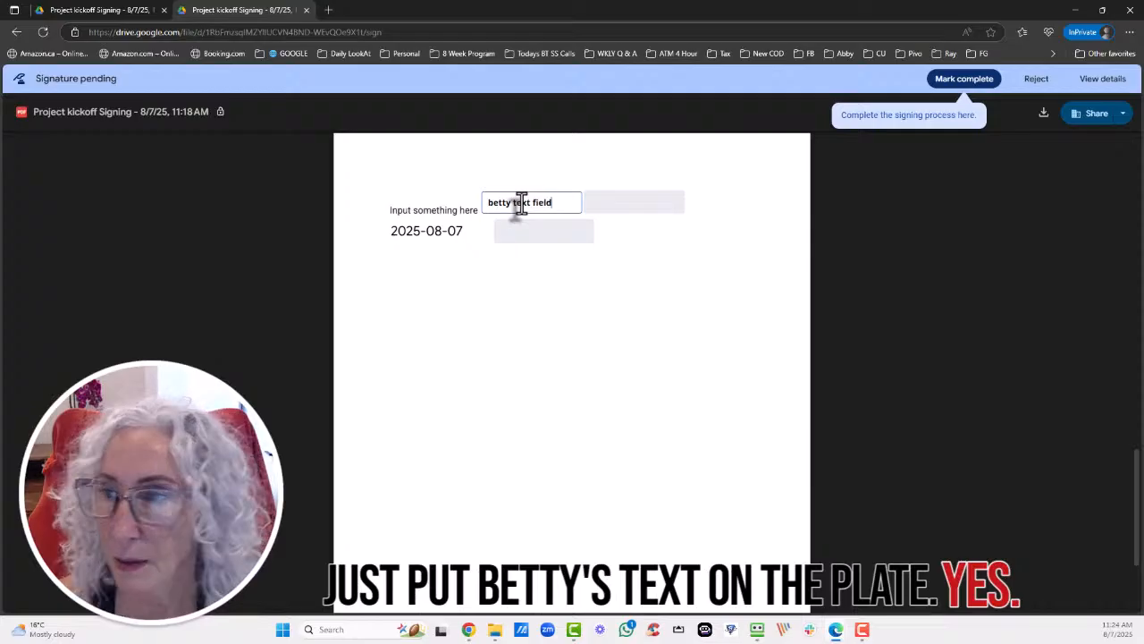
Mark the document complete, accept the eSignature terms, and close the completion message.
click(948, 83)
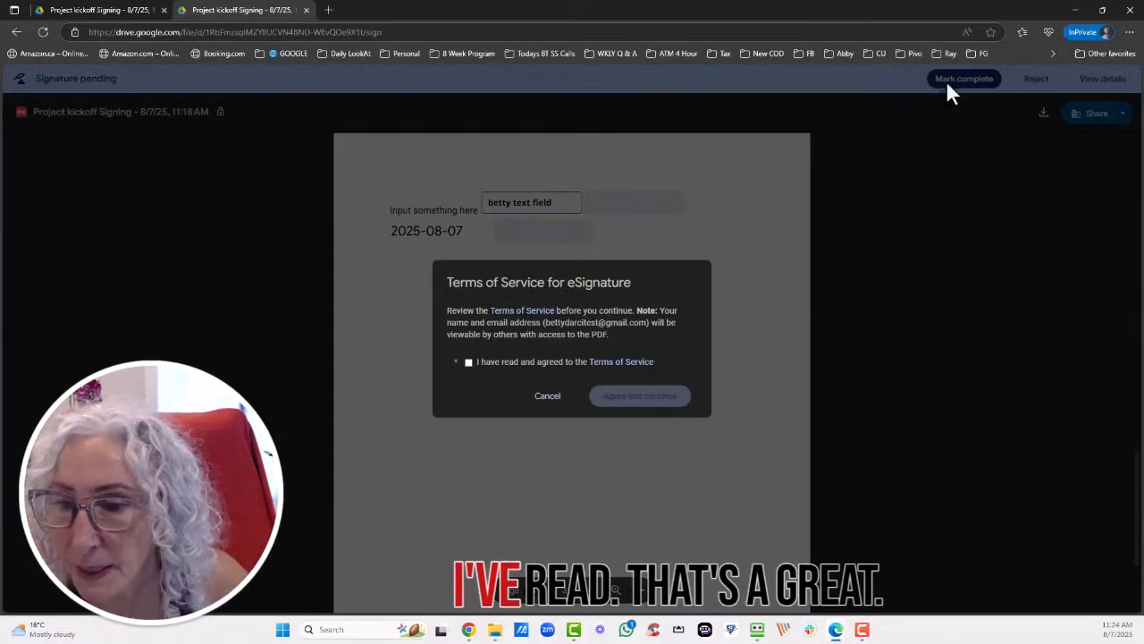
click(468, 362)
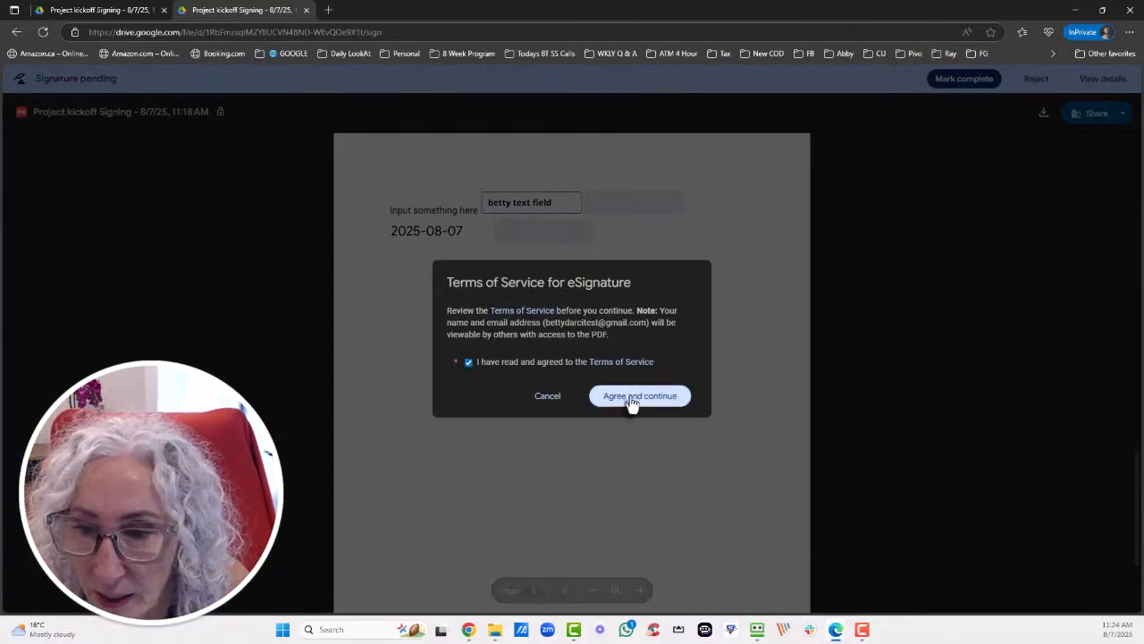
click(632, 402)
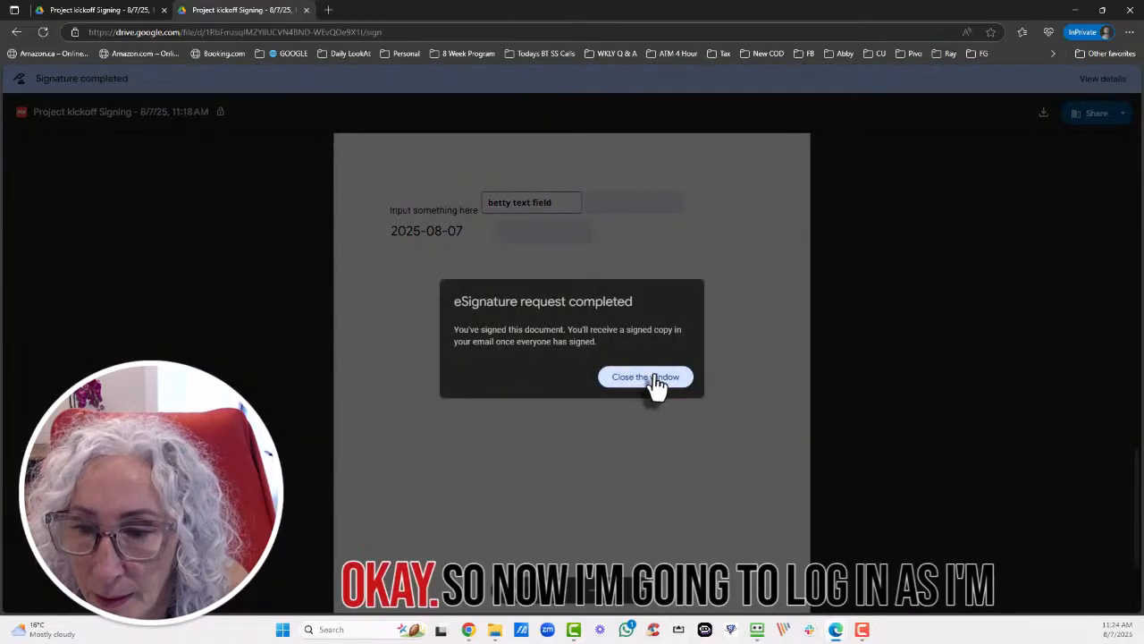
click(645, 377)
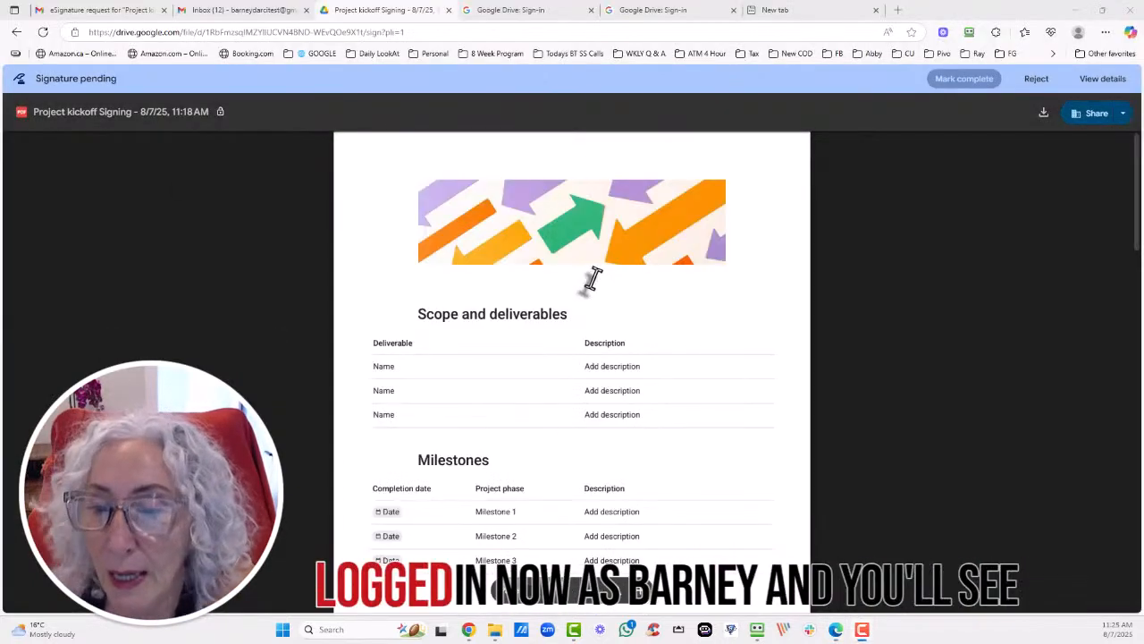
Adopt the last signer's signature with their full name and initials, and fill the Name field.
scroll(594, 304, down, 10)
scroll(597, 309, down, 5)
scroll(597, 319, up, 1)
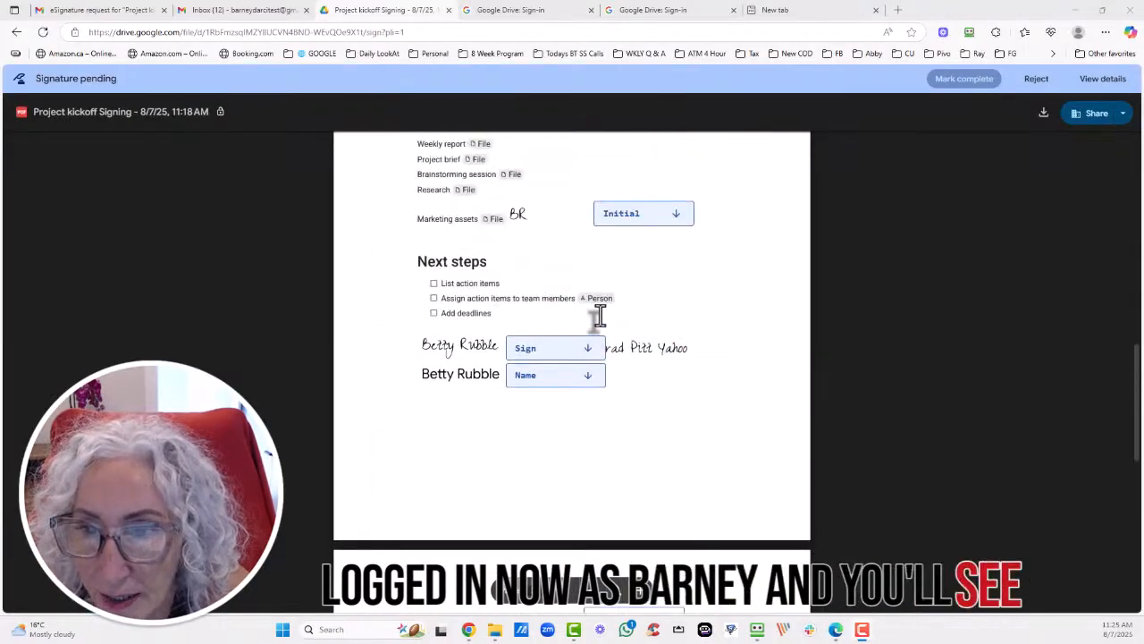
click(550, 353)
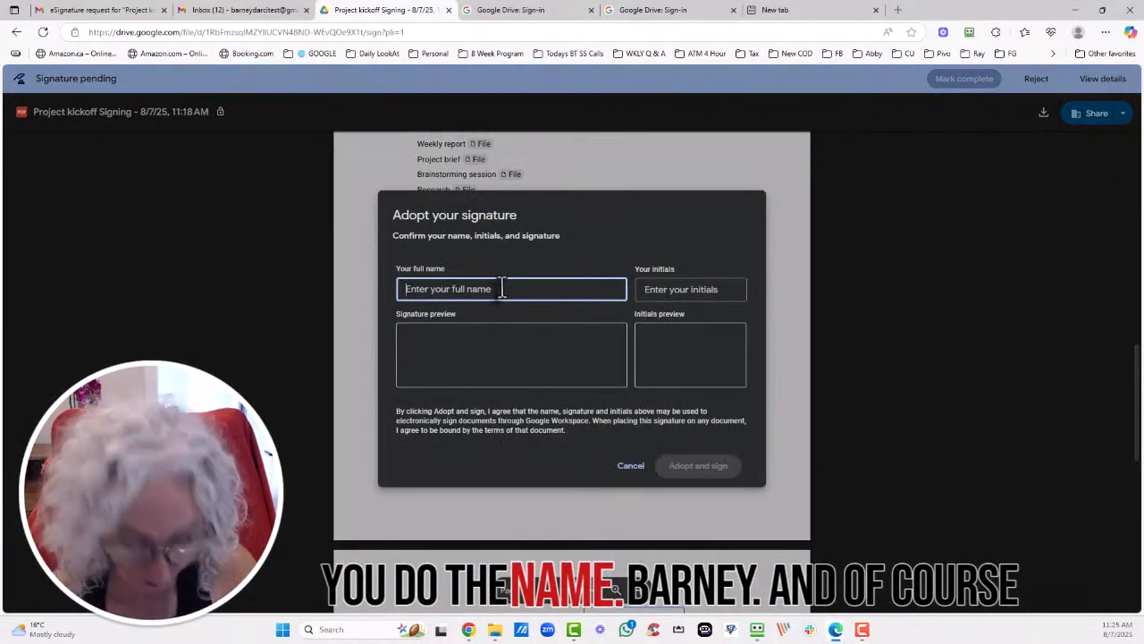
text(Barney)
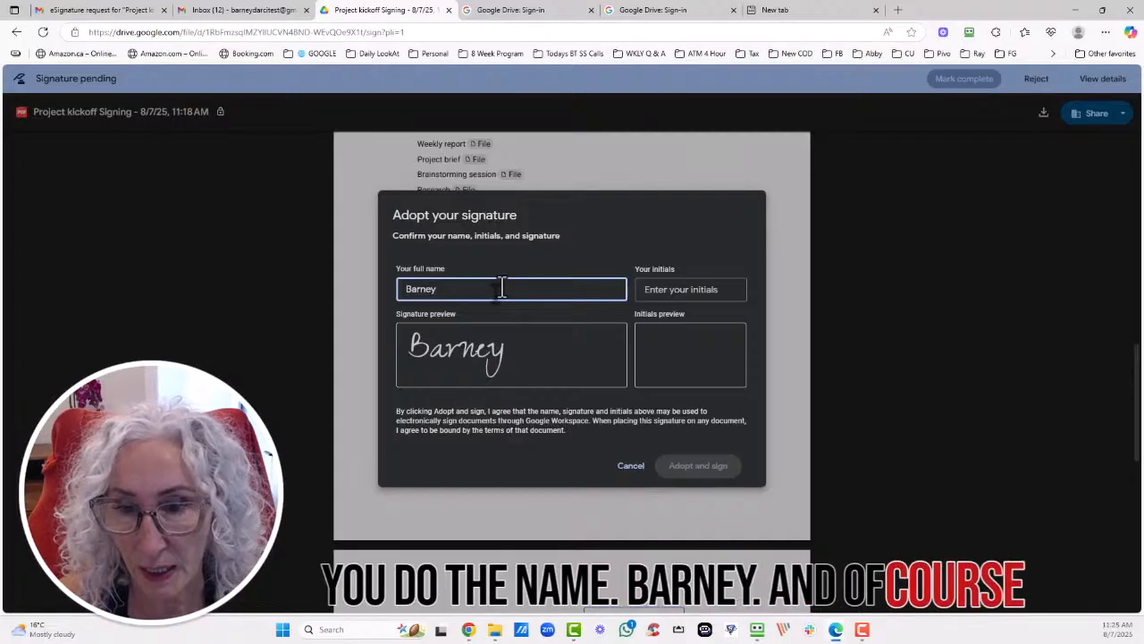
text( Rubble)
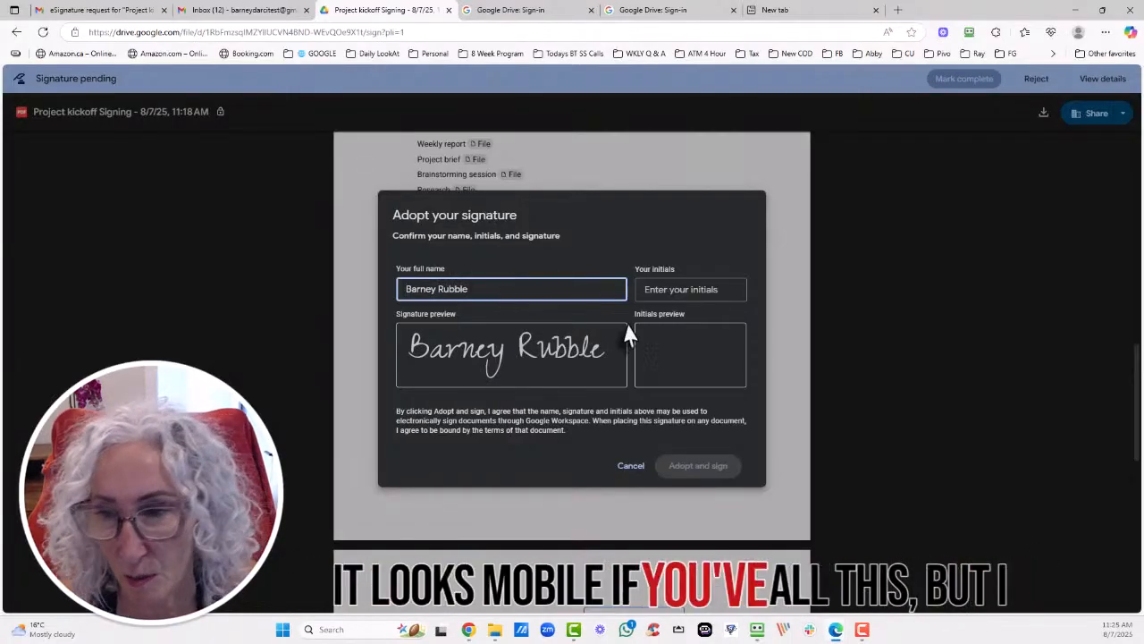
click(694, 292)
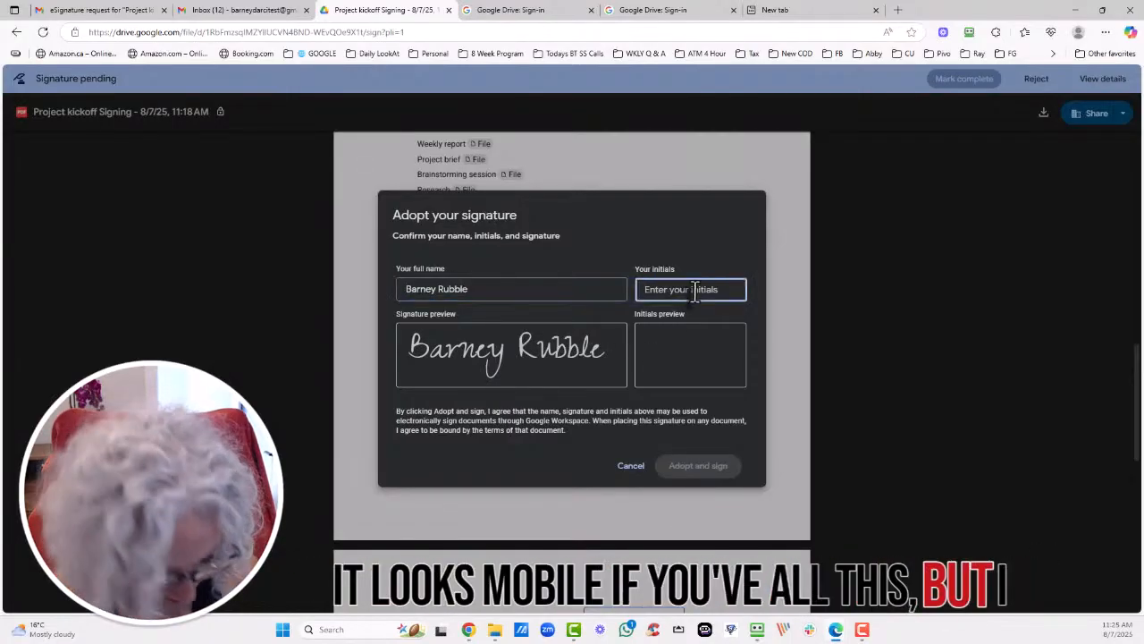
text(BR)
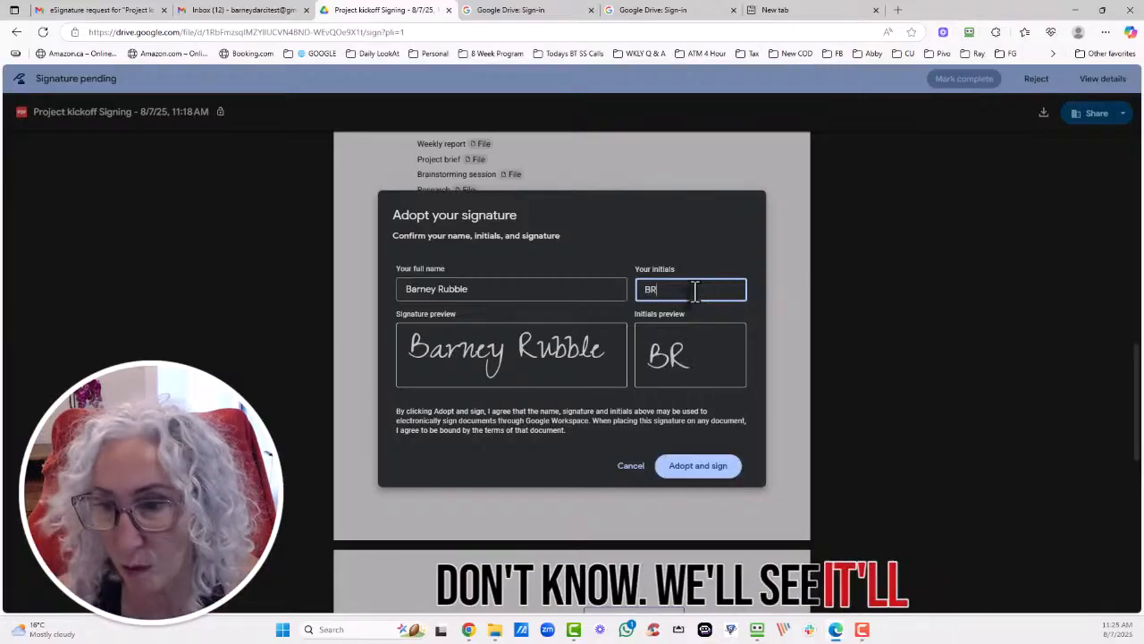
click(698, 465)
click(540, 386)
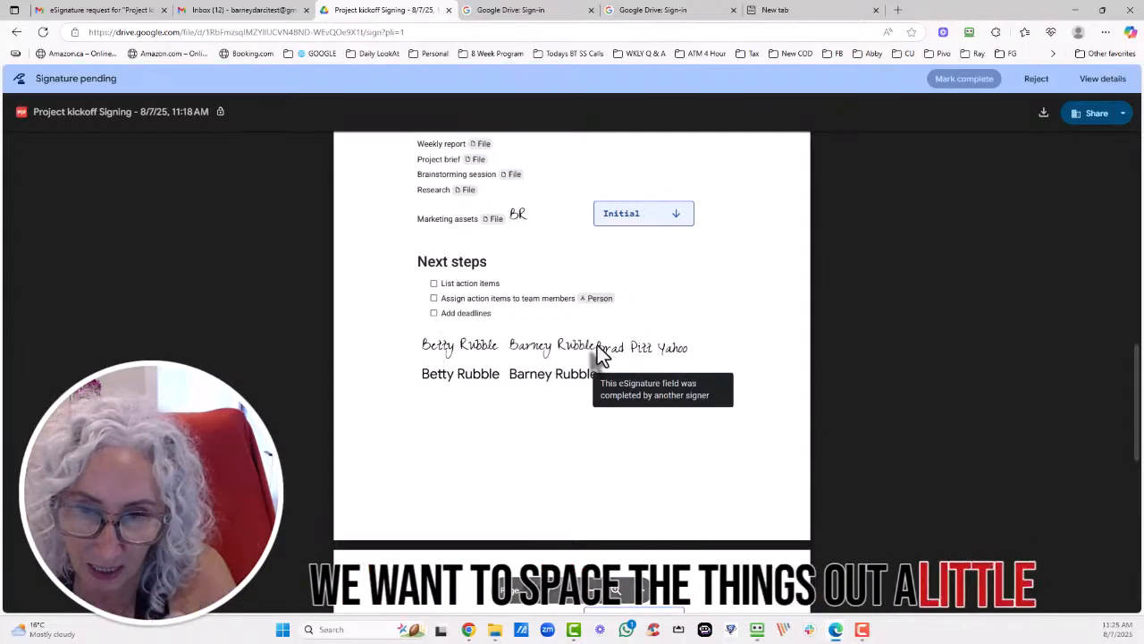
Add initials and text to the remaining fields, then mark complete and accept the terms.
click(637, 214)
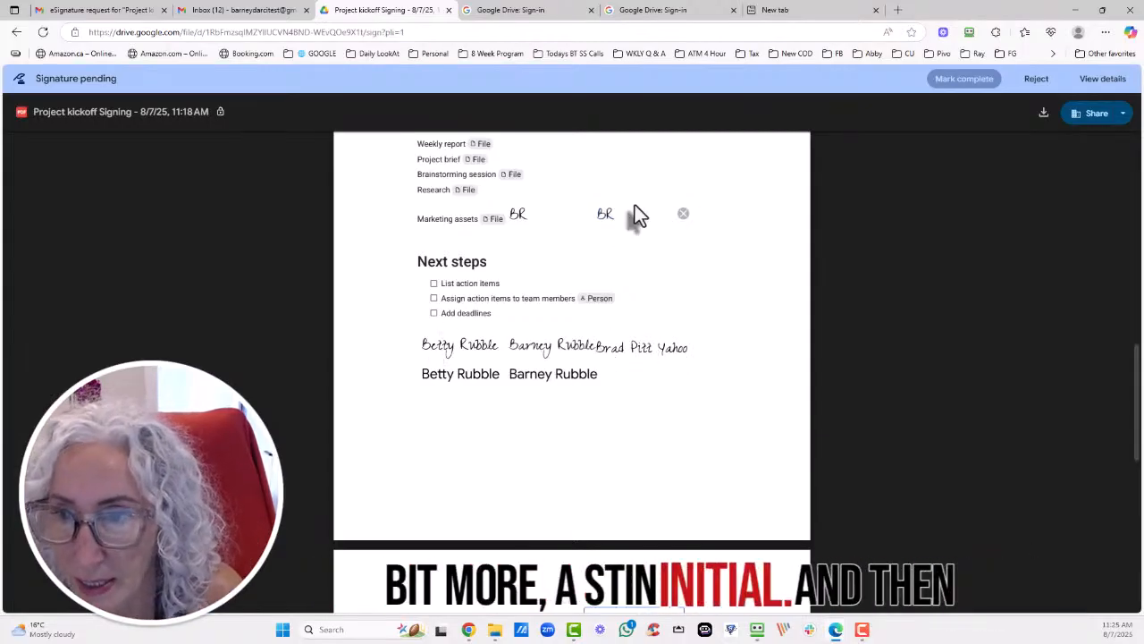
scroll(603, 301, down, 3)
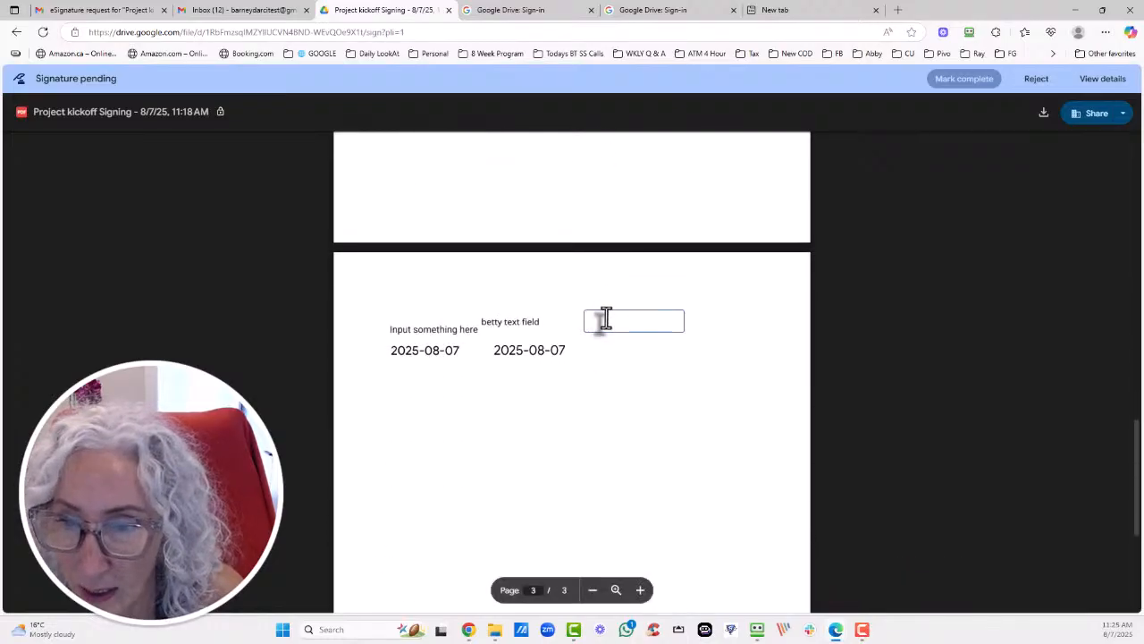
click(607, 322)
text(barney)
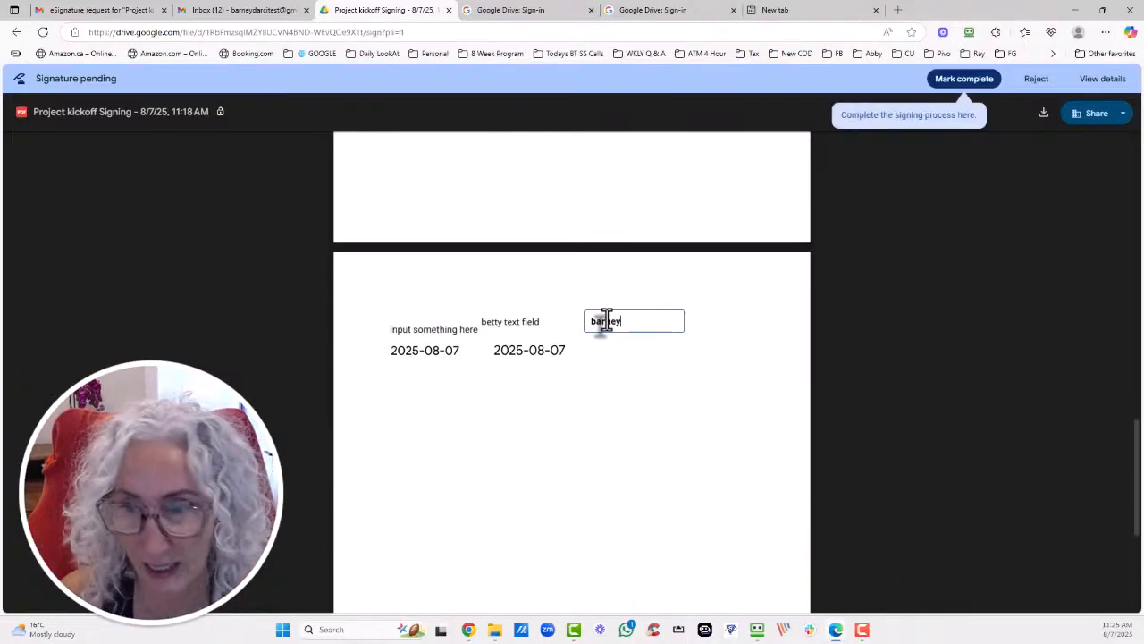
text( field)
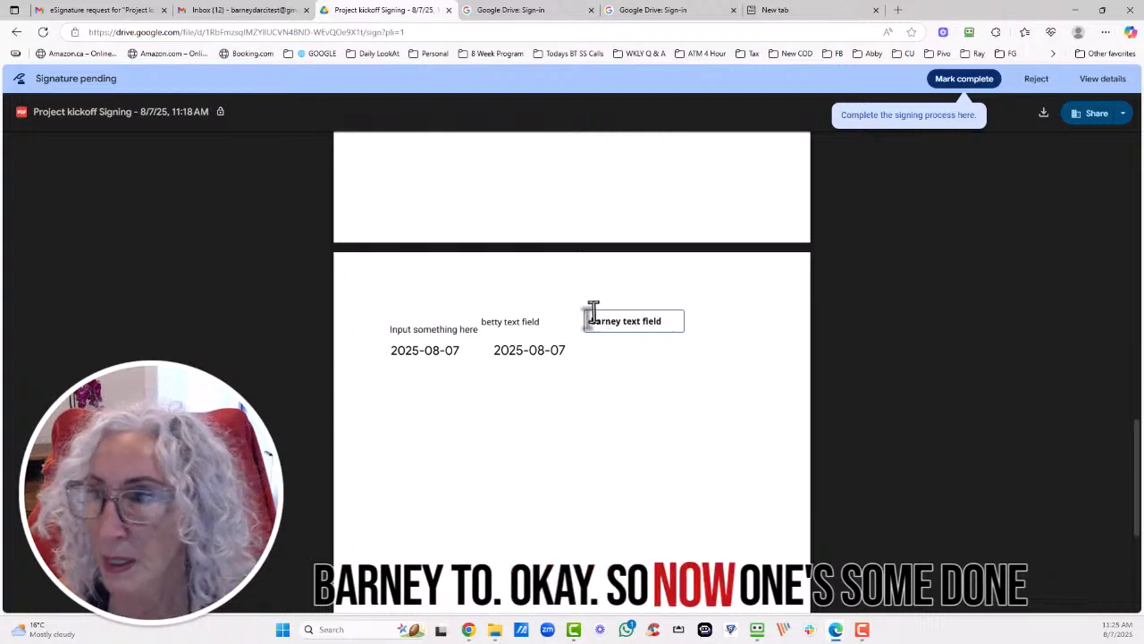
click(980, 78)
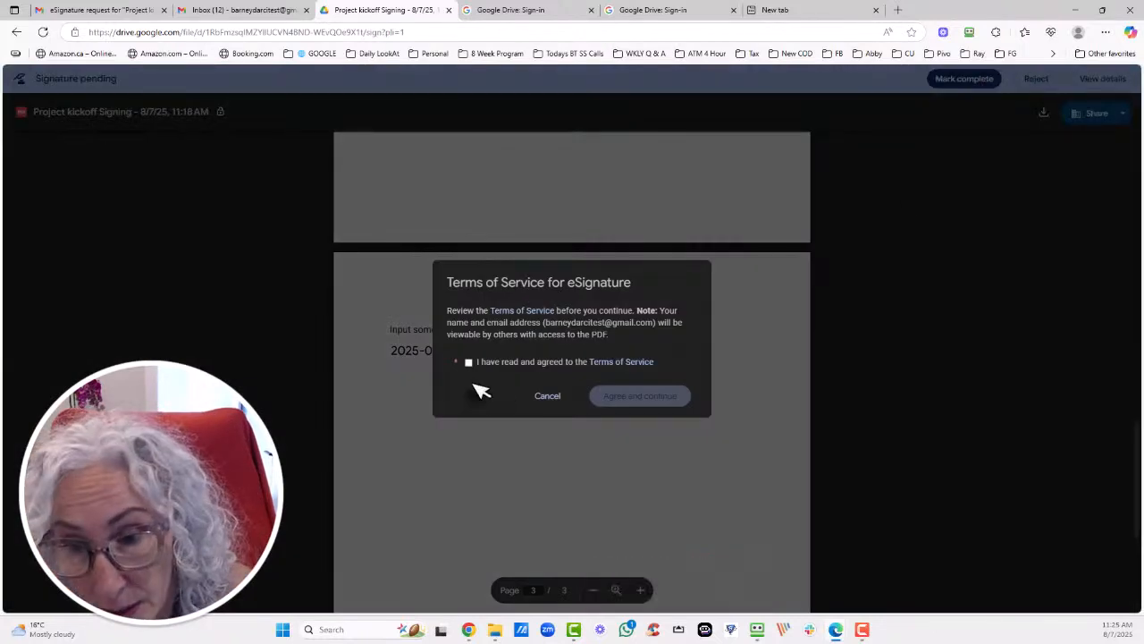
click(653, 402)
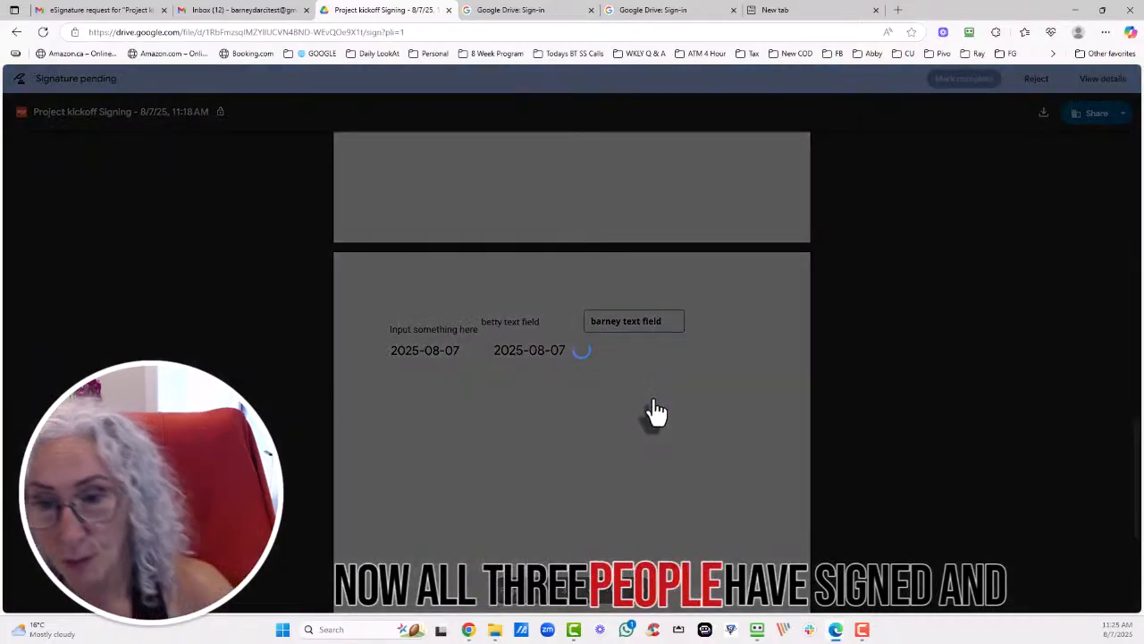
Close the signing tab, open the eSignature completed email, and preview the signed Project kickoff PDF.
click(643, 380)
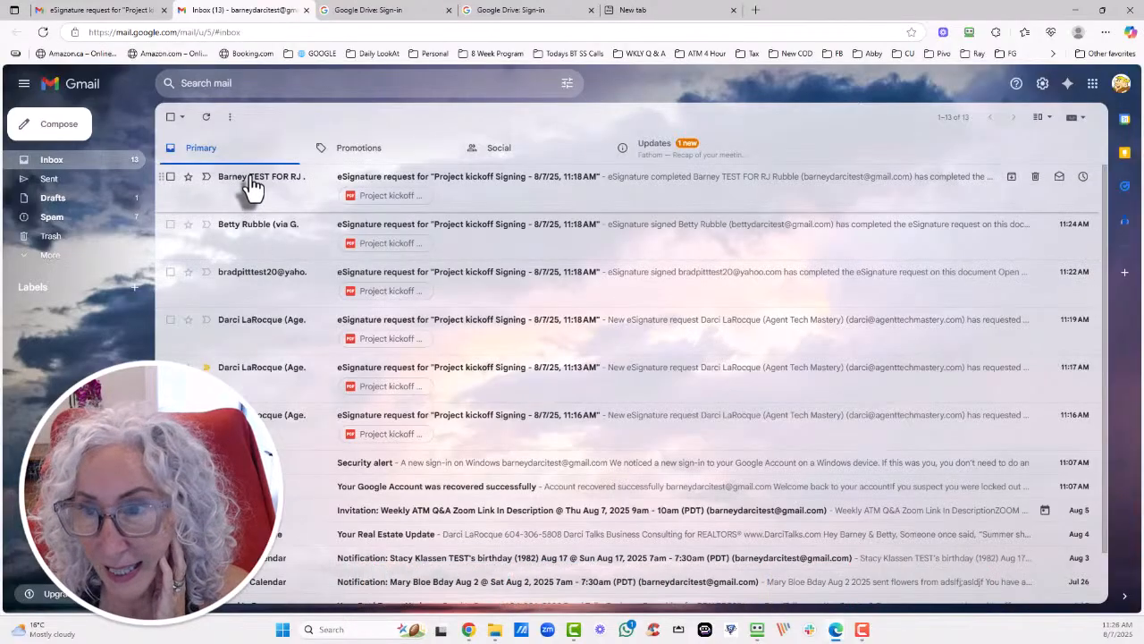
mouse_move(253, 188)
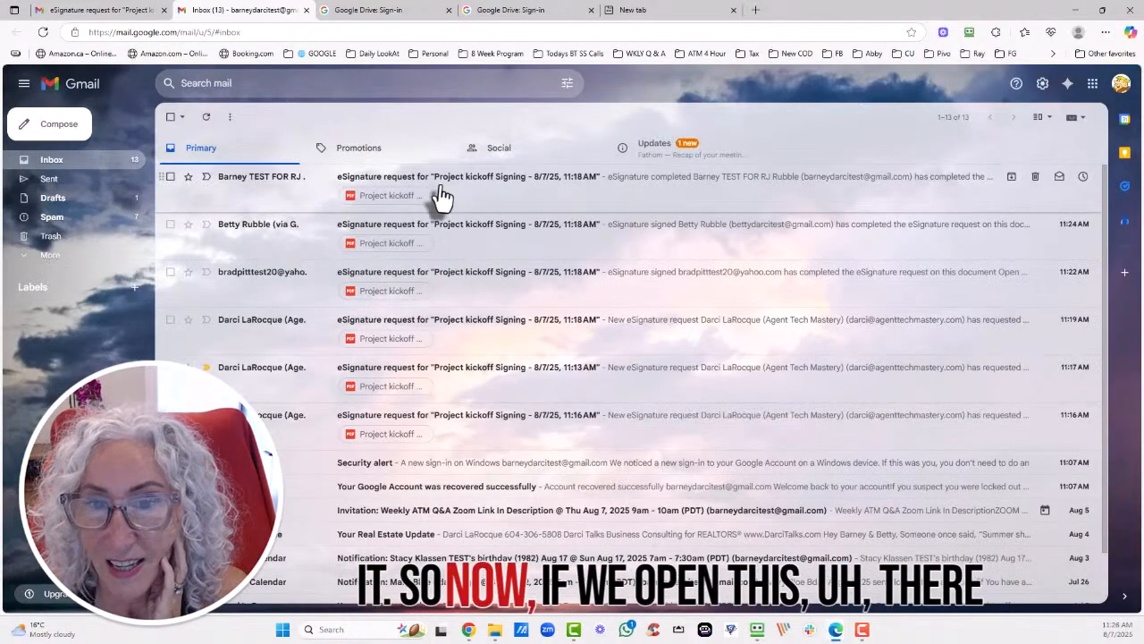
click(444, 189)
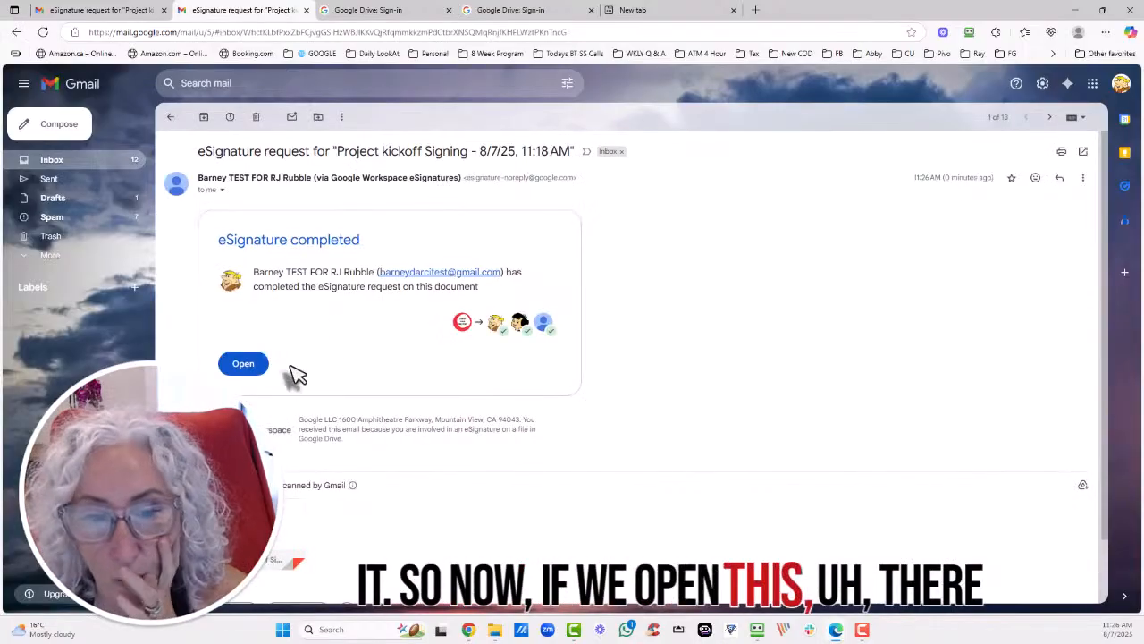
click(243, 363)
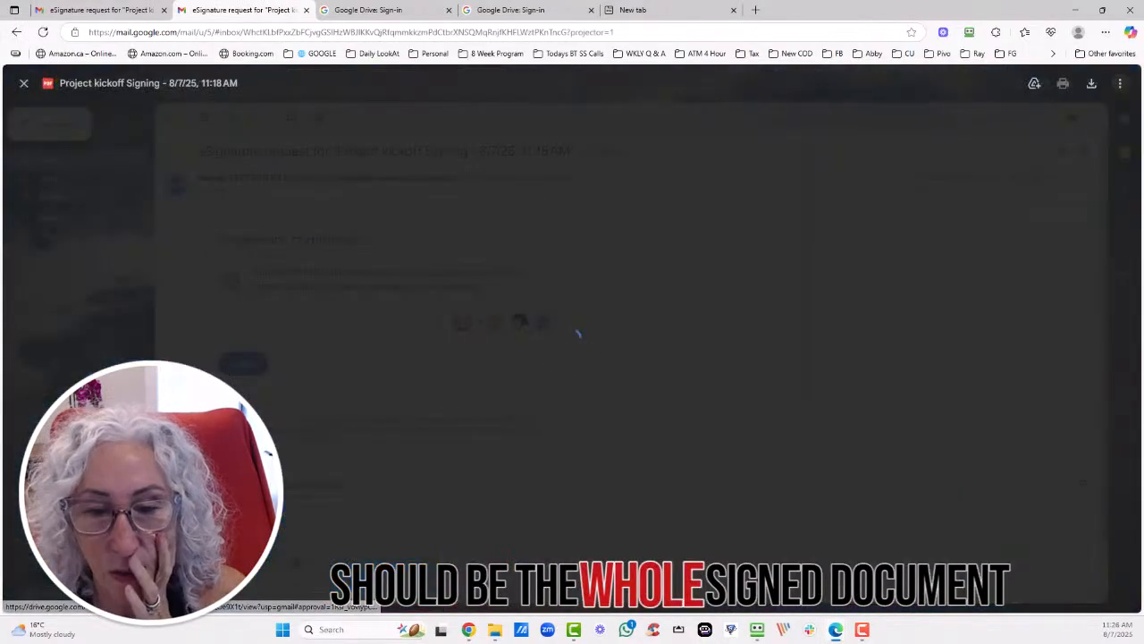
scroll(583, 261, down, 15)
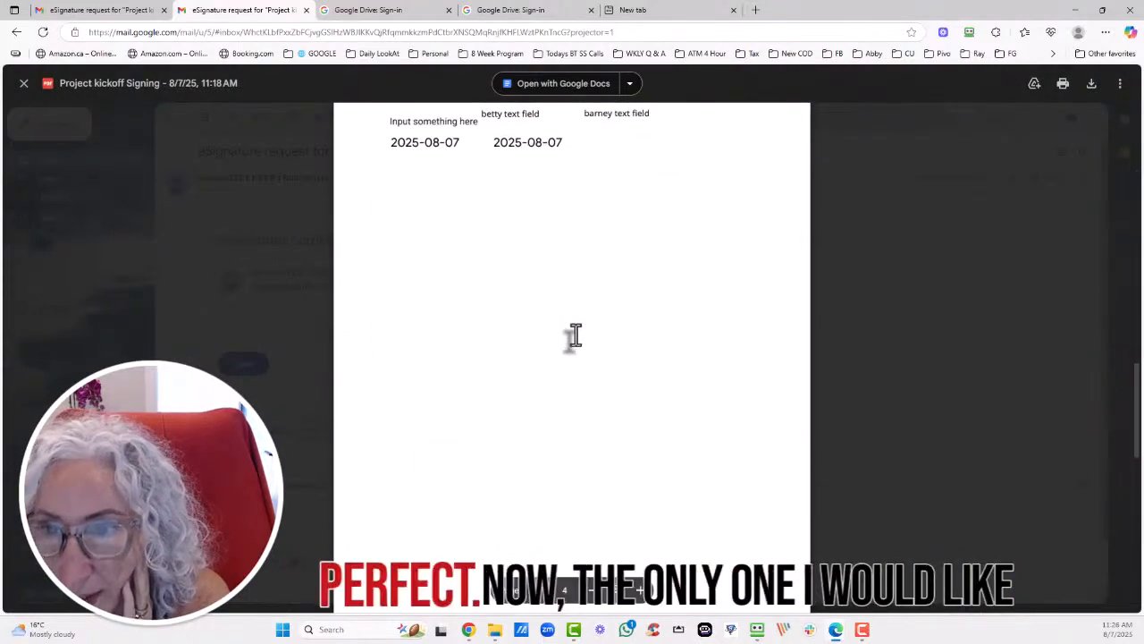
scroll(572, 337, up, 15)
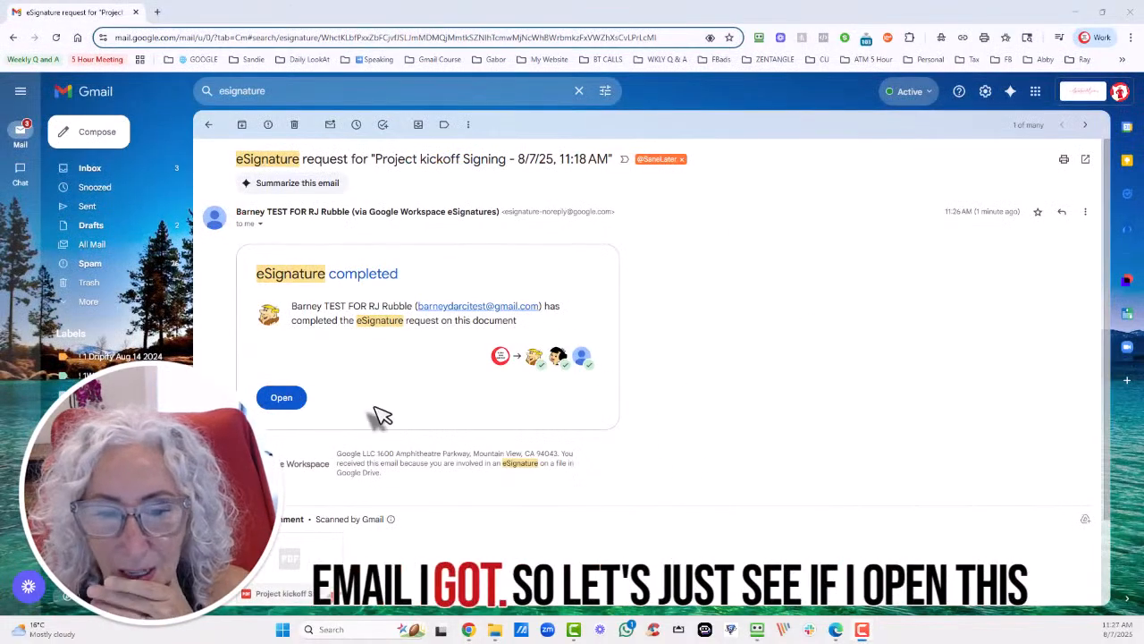
Open the signed PDF in Drive and scroll to the audit trail showing three signatures, status complete.
click(270, 397)
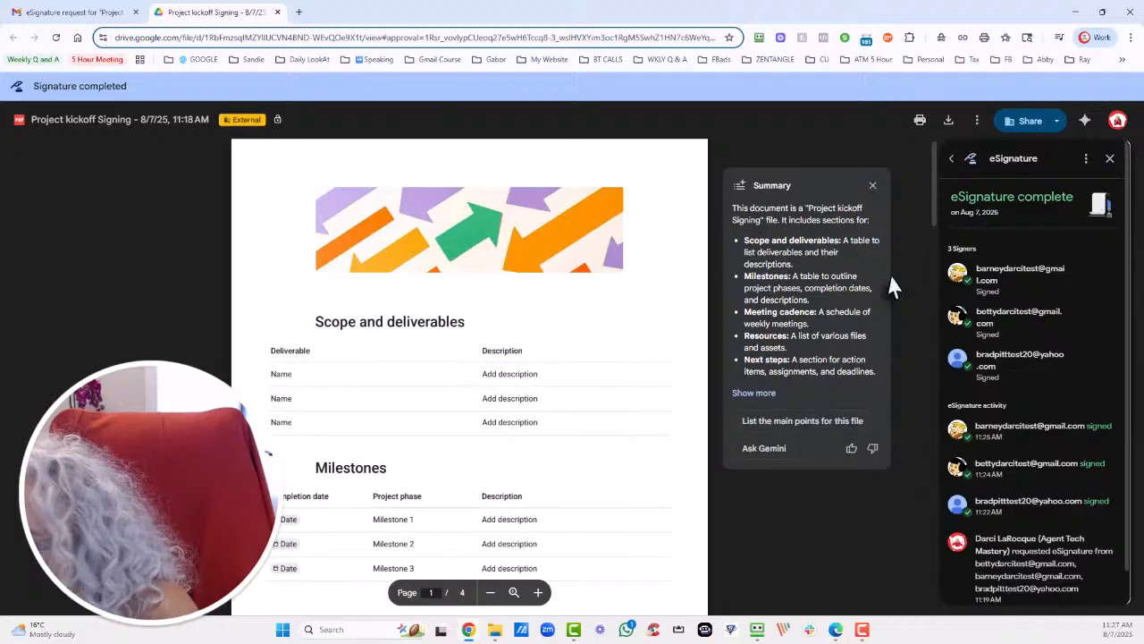
scroll(1016, 415, down, 1)
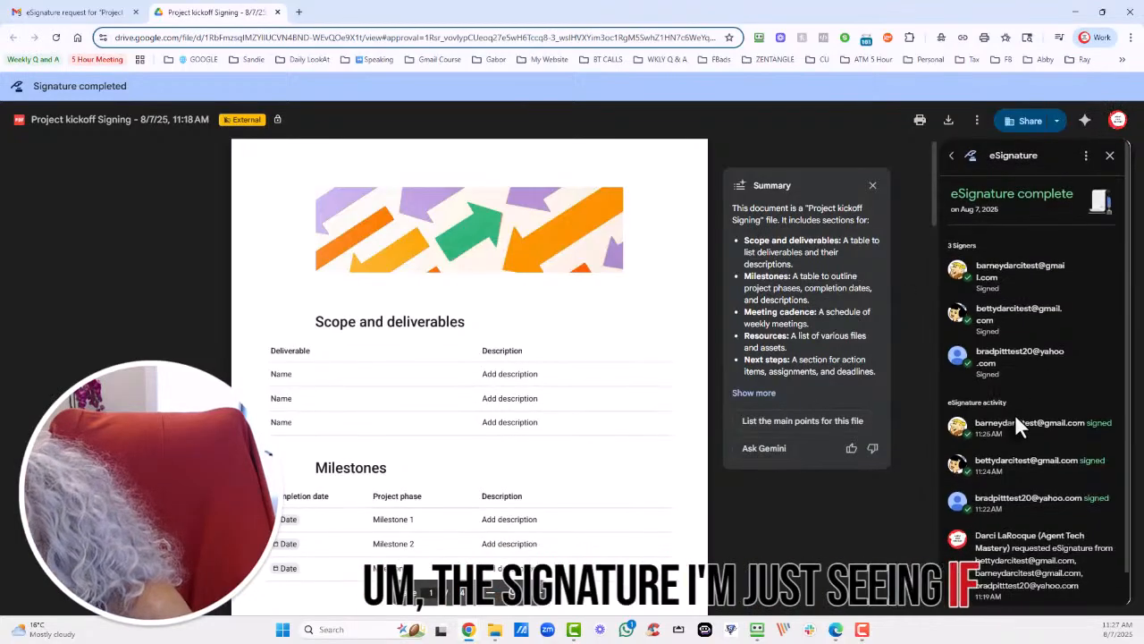
scroll(1014, 414, down, 2)
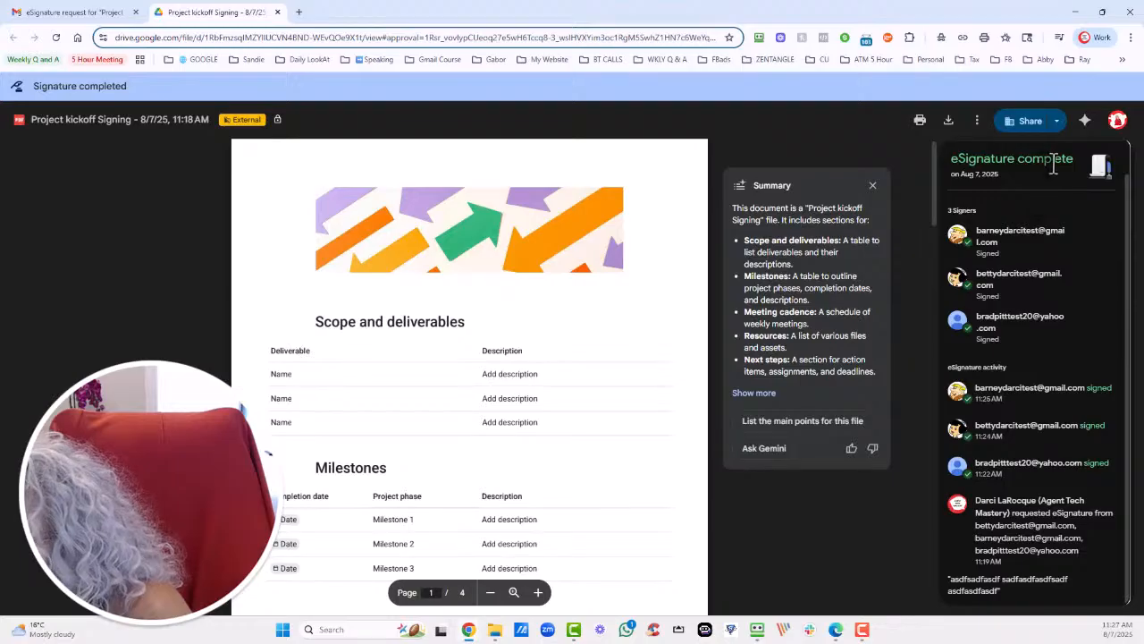
scroll(1054, 165, up, 2)
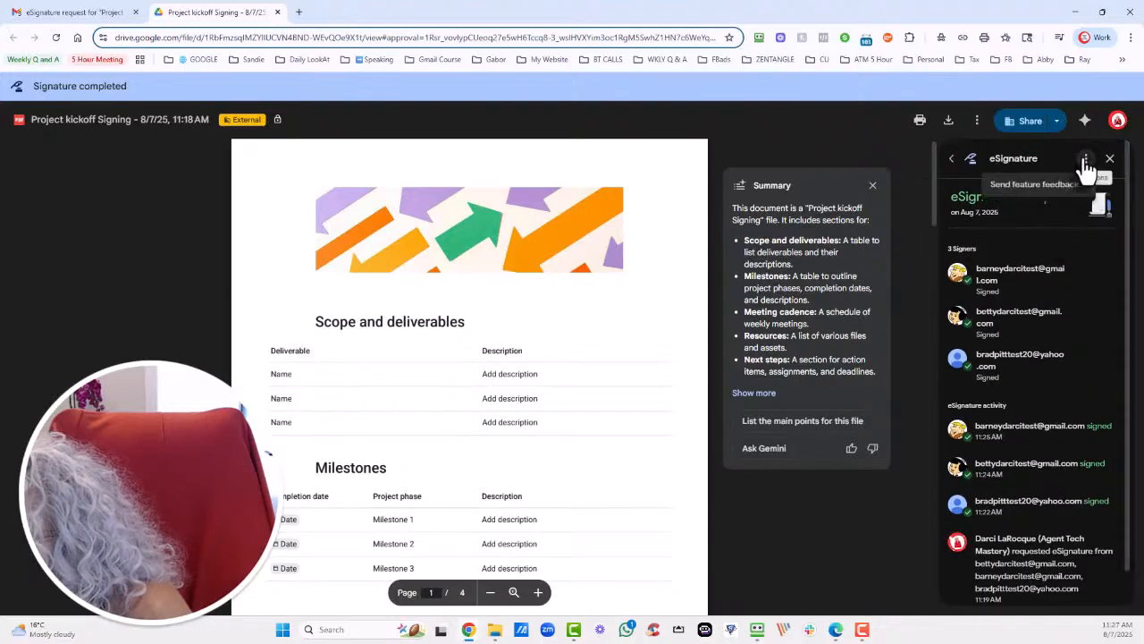
scroll(1057, 318, down, 2)
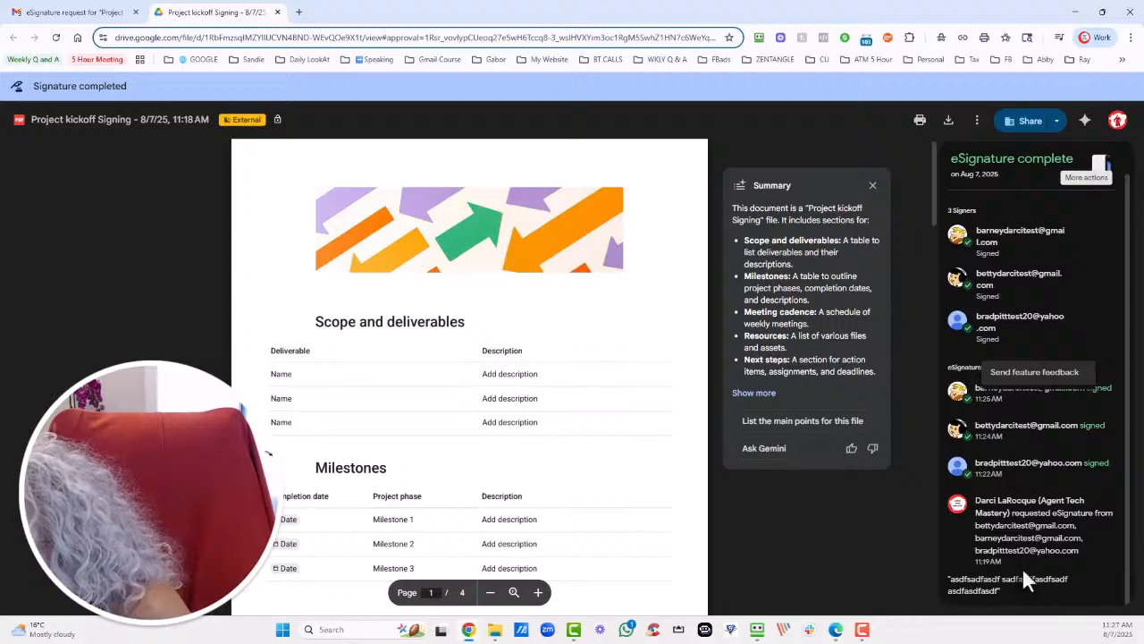
scroll(1013, 552, up, 2)
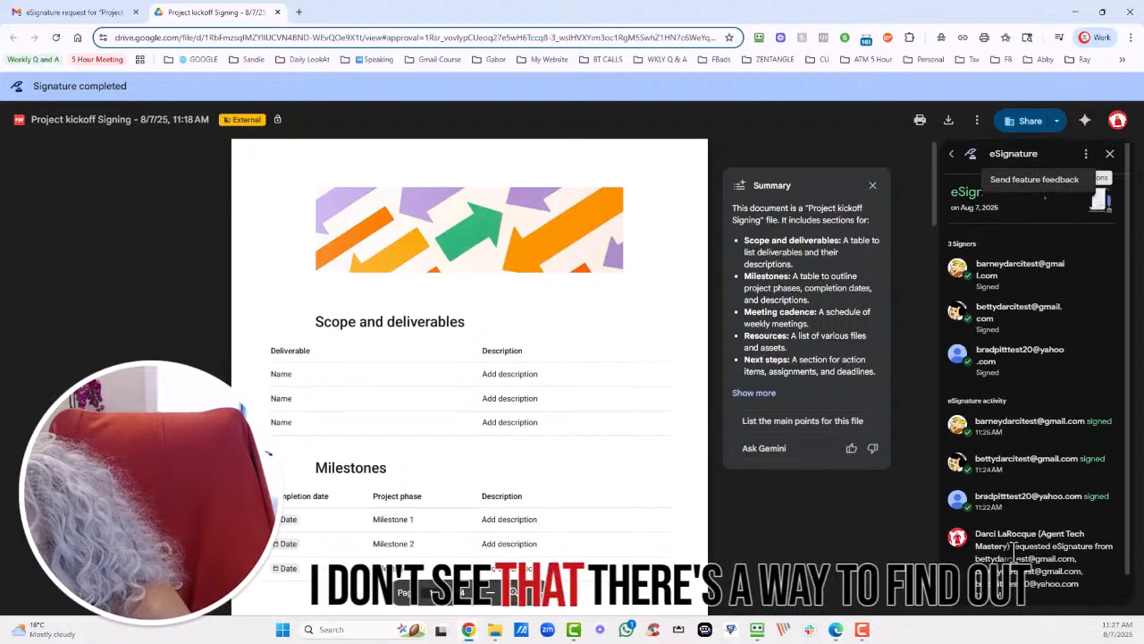
scroll(295, 319, down, 15)
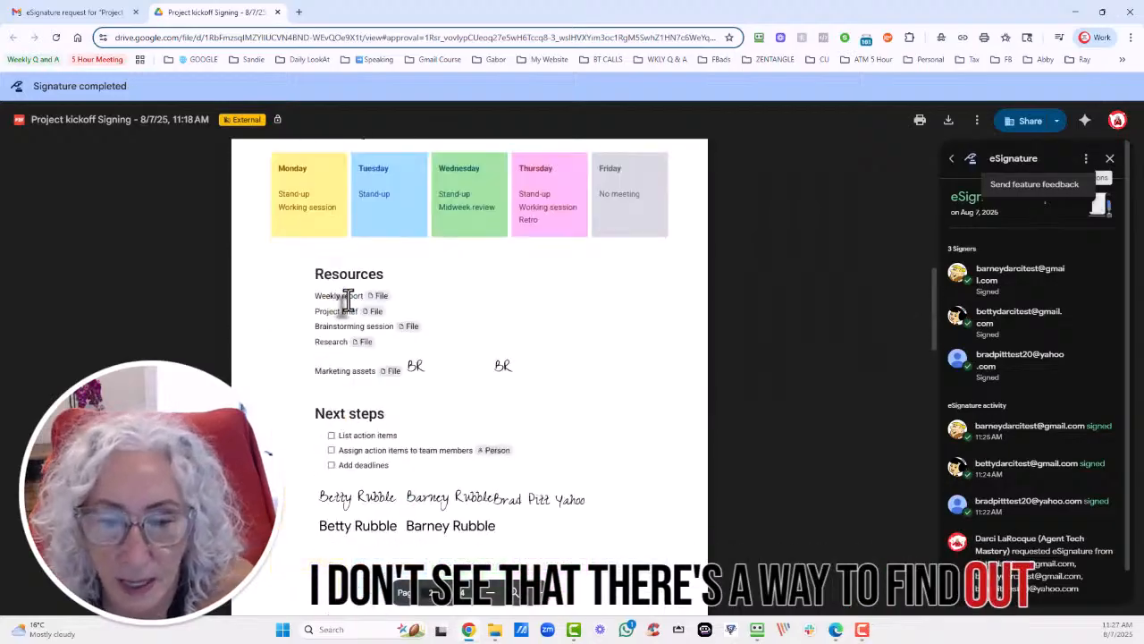
scroll(345, 329, down, 10)
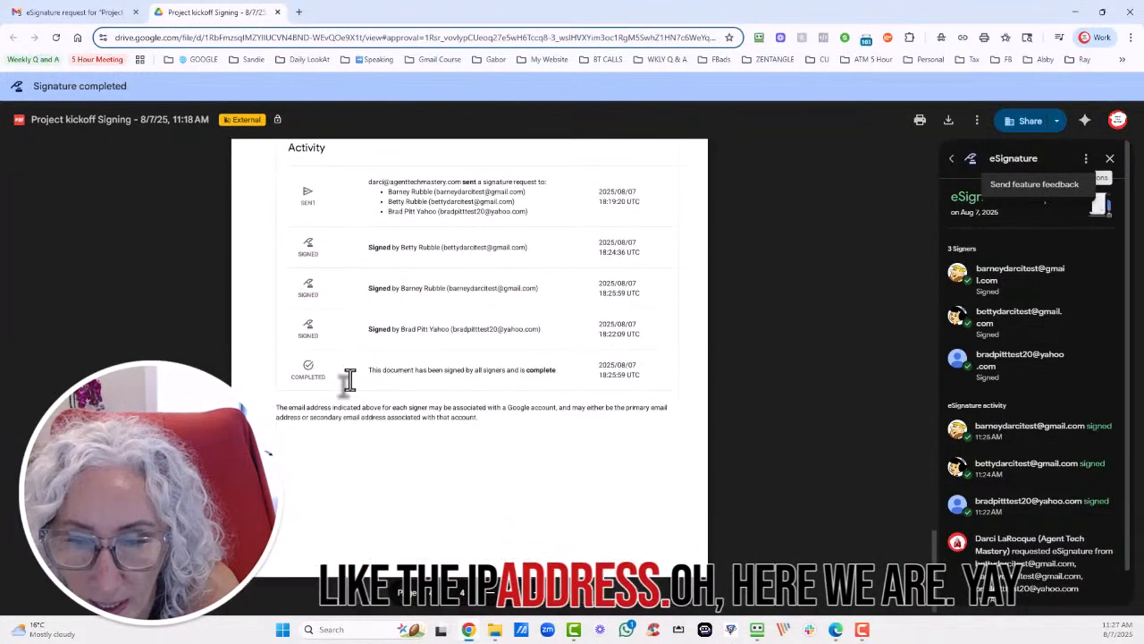
scroll(358, 377, up, 4)
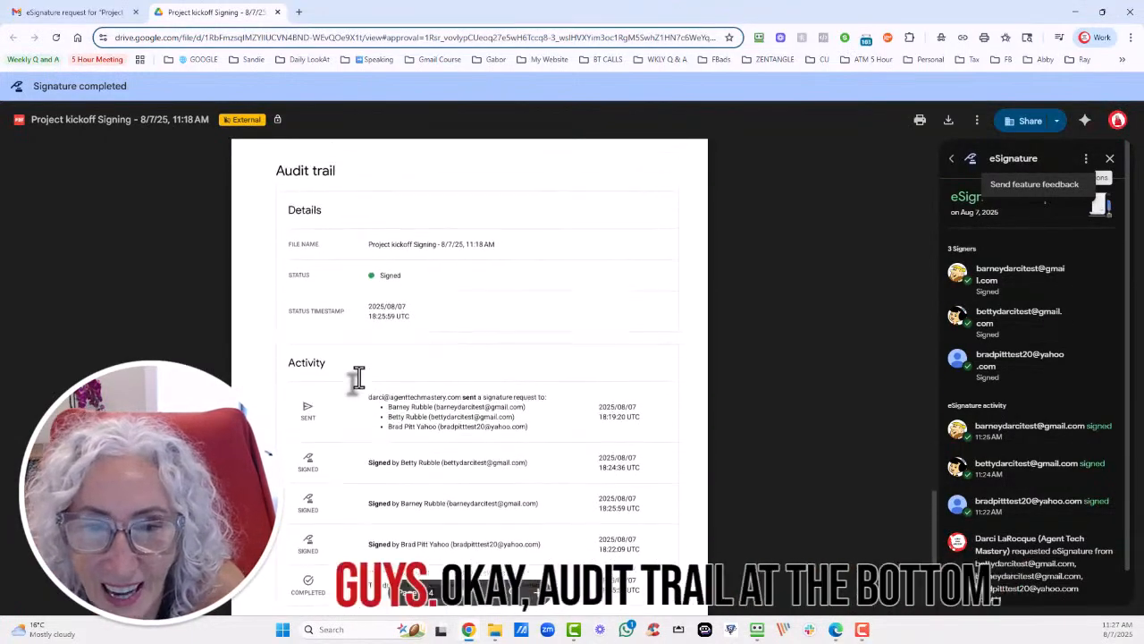
scroll(358, 376, down, 1)
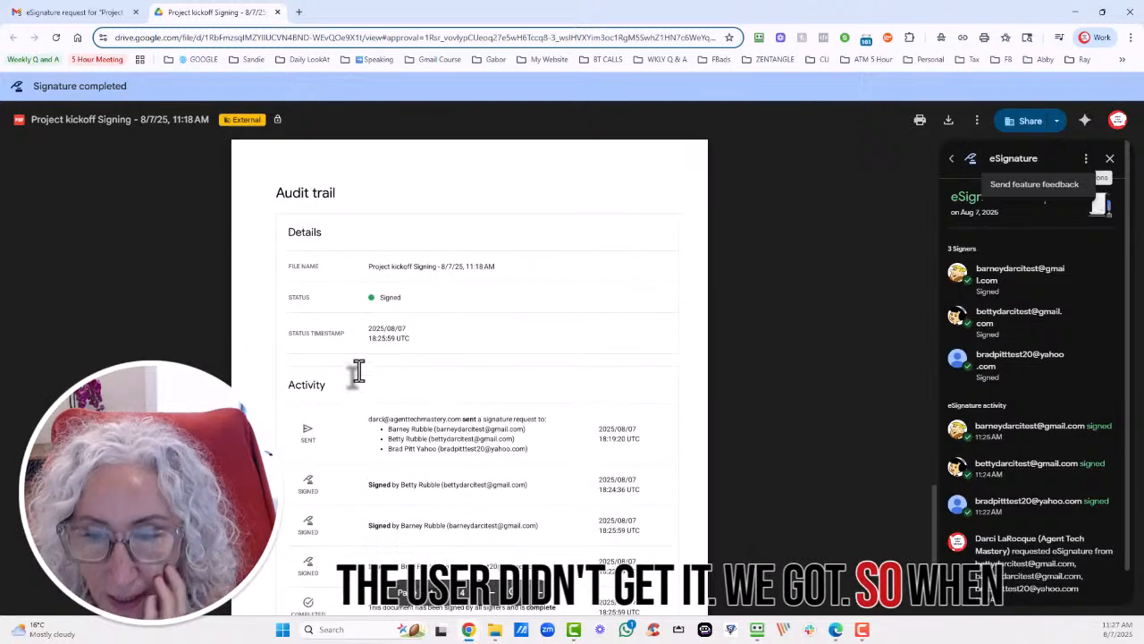
scroll(432, 441, down, 2)
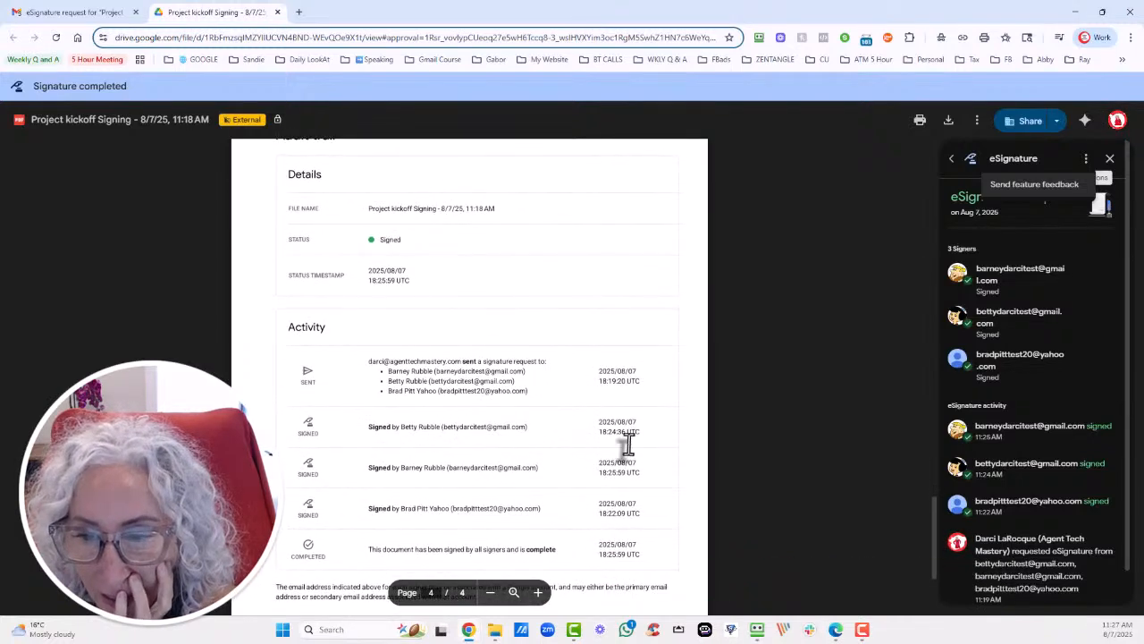
scroll(384, 429, down, 3)
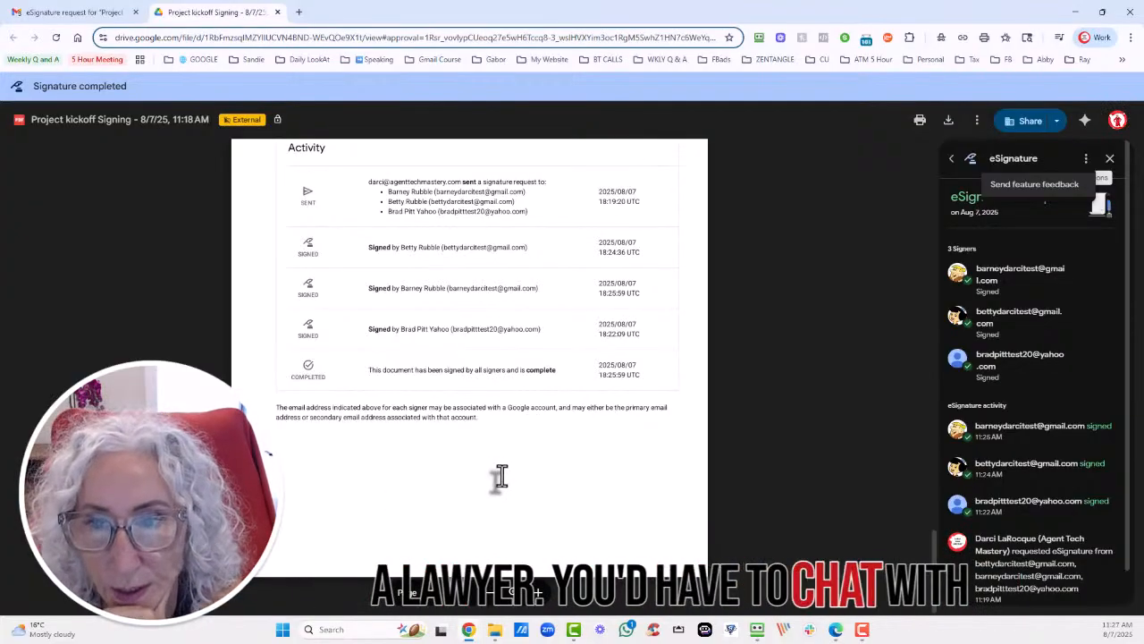
scroll(501, 476, up, 5)
scroll(501, 477, up, 10)
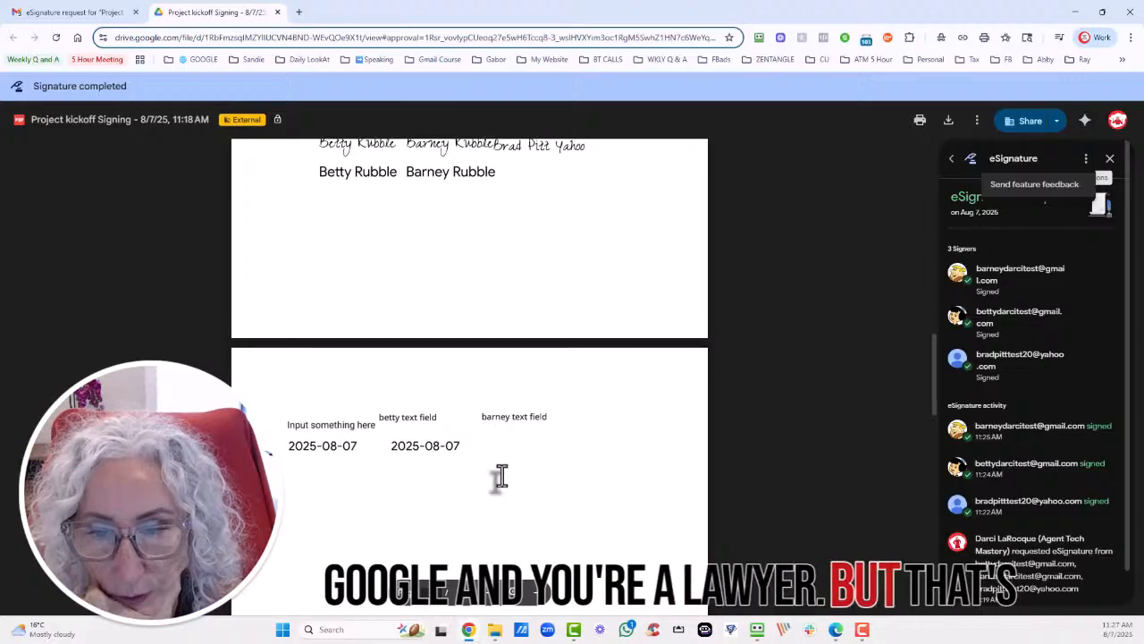
scroll(502, 476, up, 6)
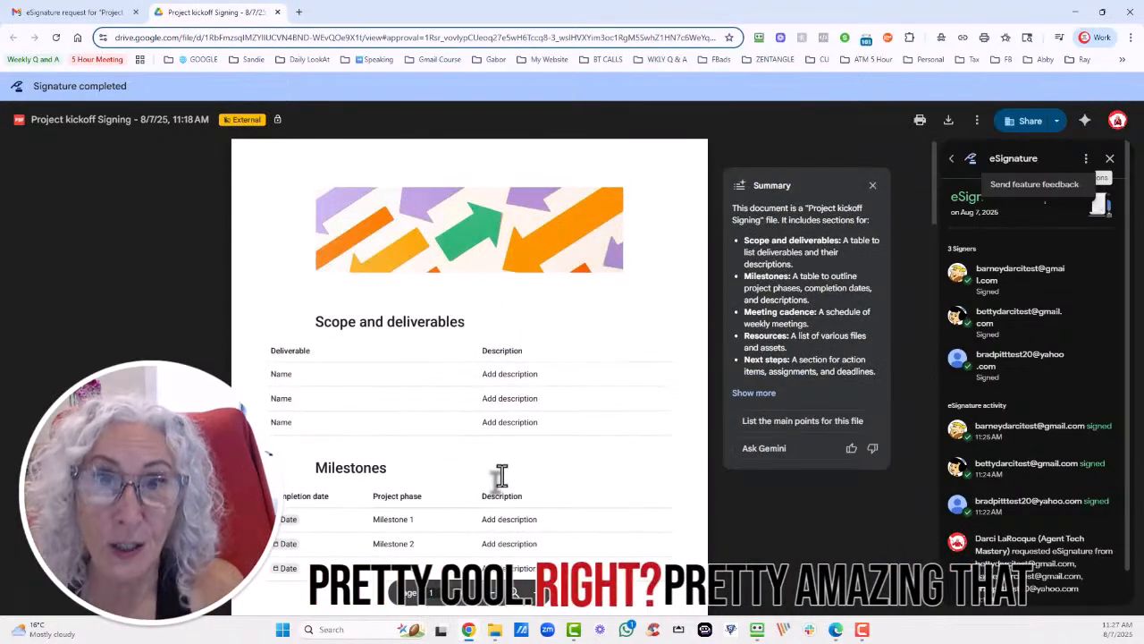